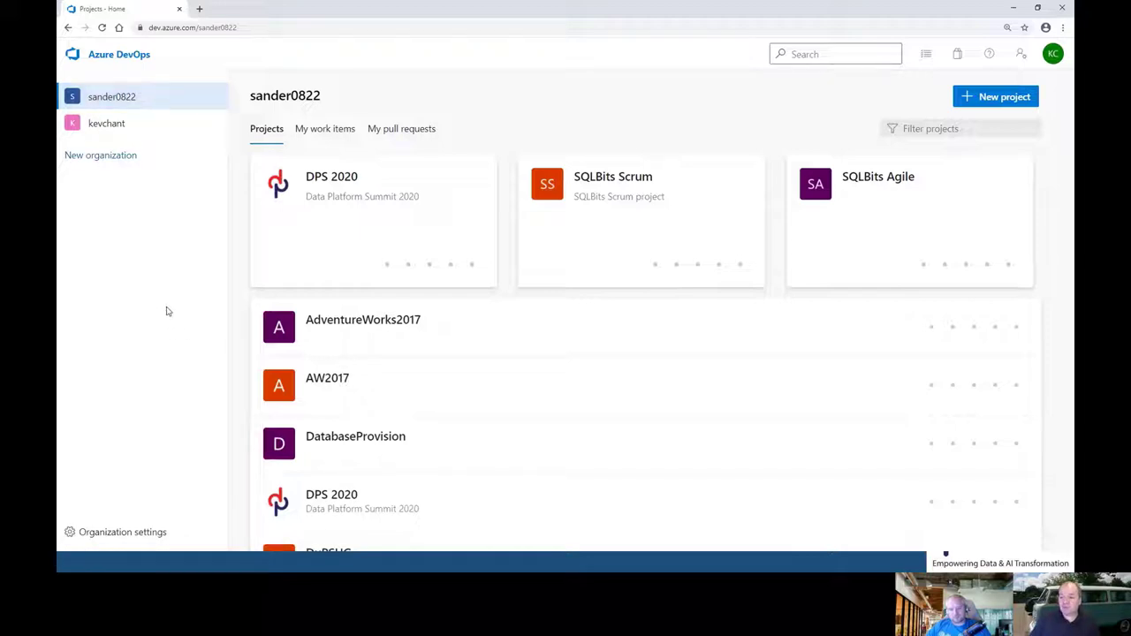
Show the organization's Projects settings page with all 8 projects, their process and visibility
left_click(124, 533)
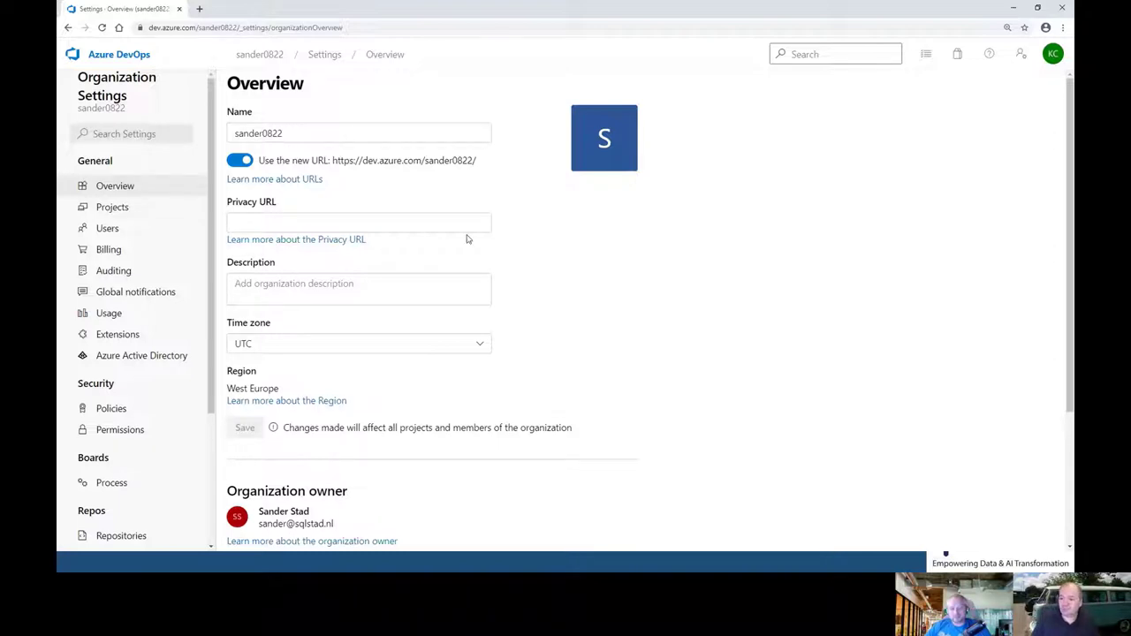
left_click(110, 210)
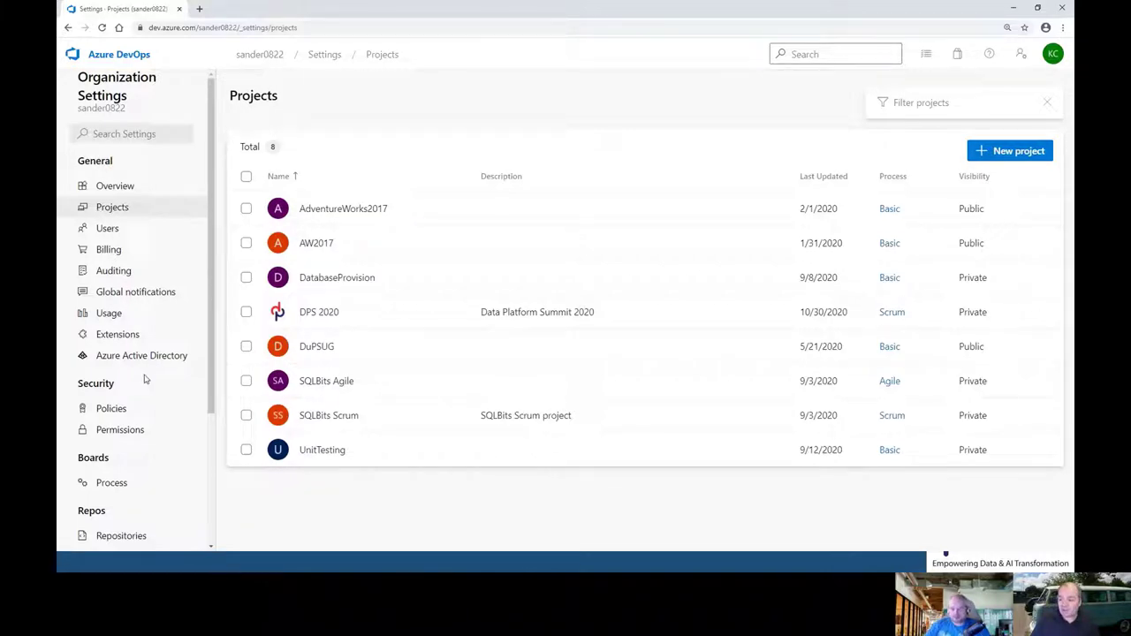
Review the organization's security Policies and then its Permissions groups
scroll(144, 379, "down", 2)
left_click(103, 304)
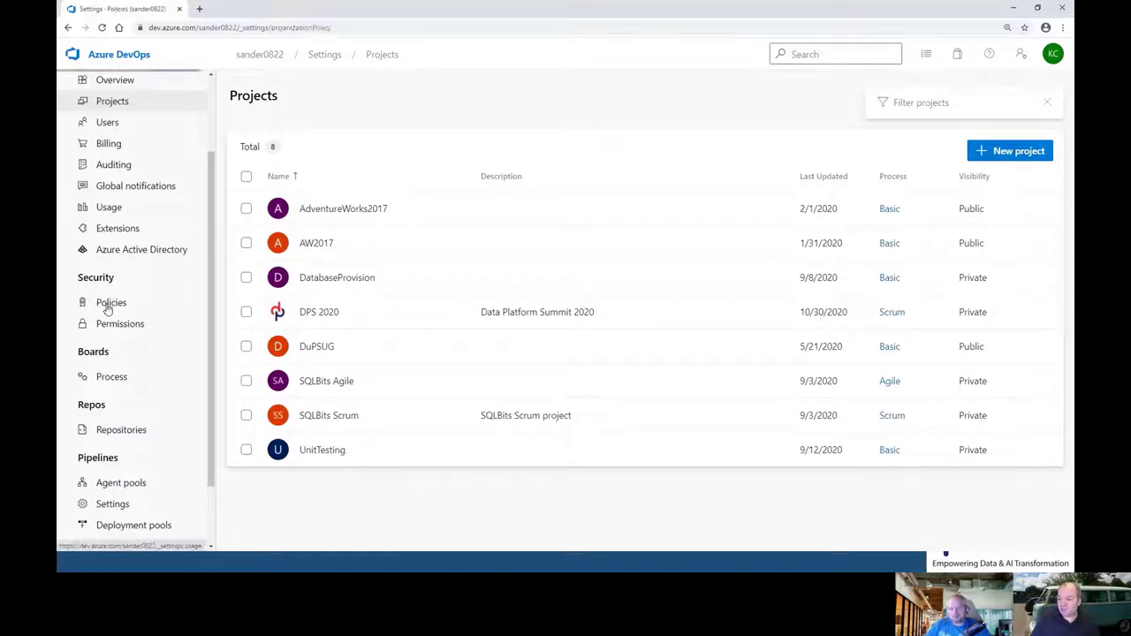
scroll(148, 410, "down", 3)
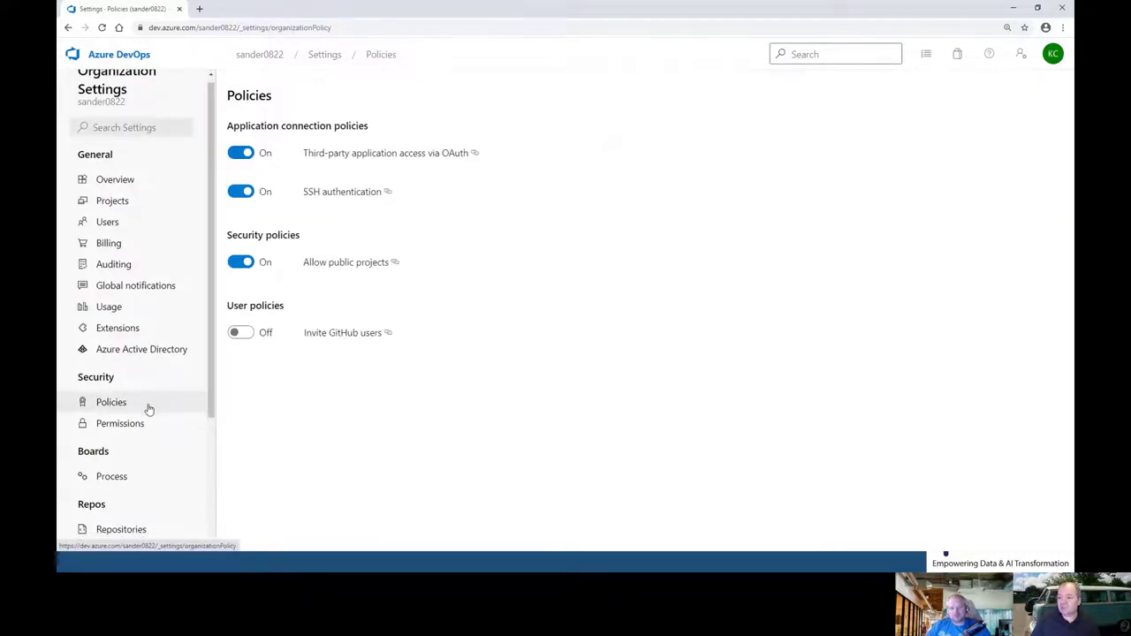
left_click(111, 248)
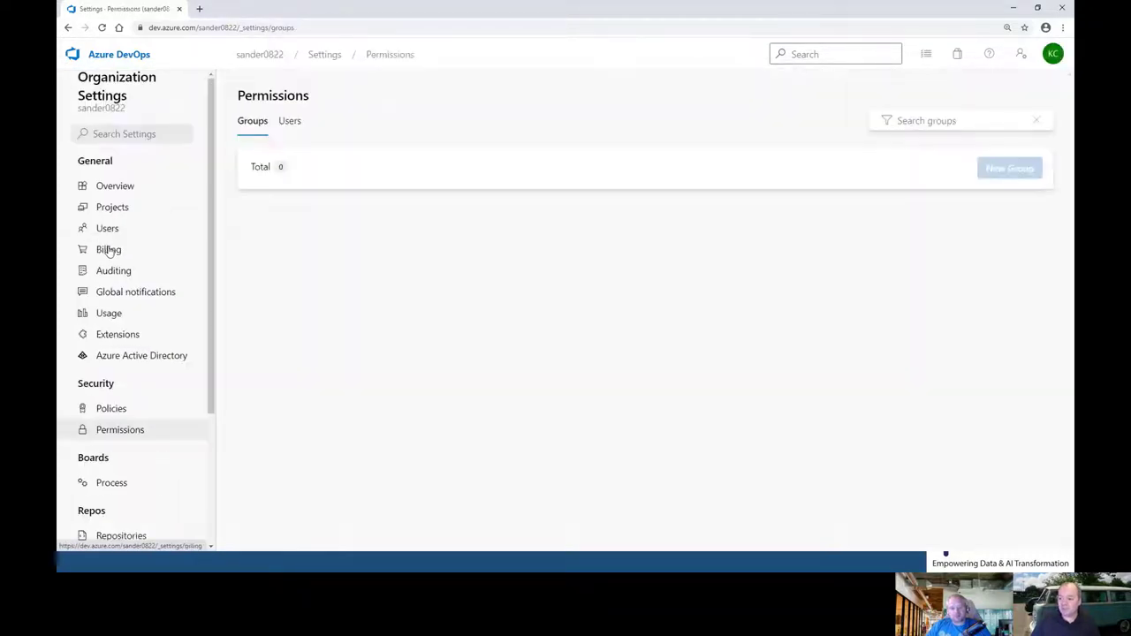
Review the work item Processes, then the All Repositories settings (Gravatar on, default branch main)
scroll(152, 353, "down", 3)
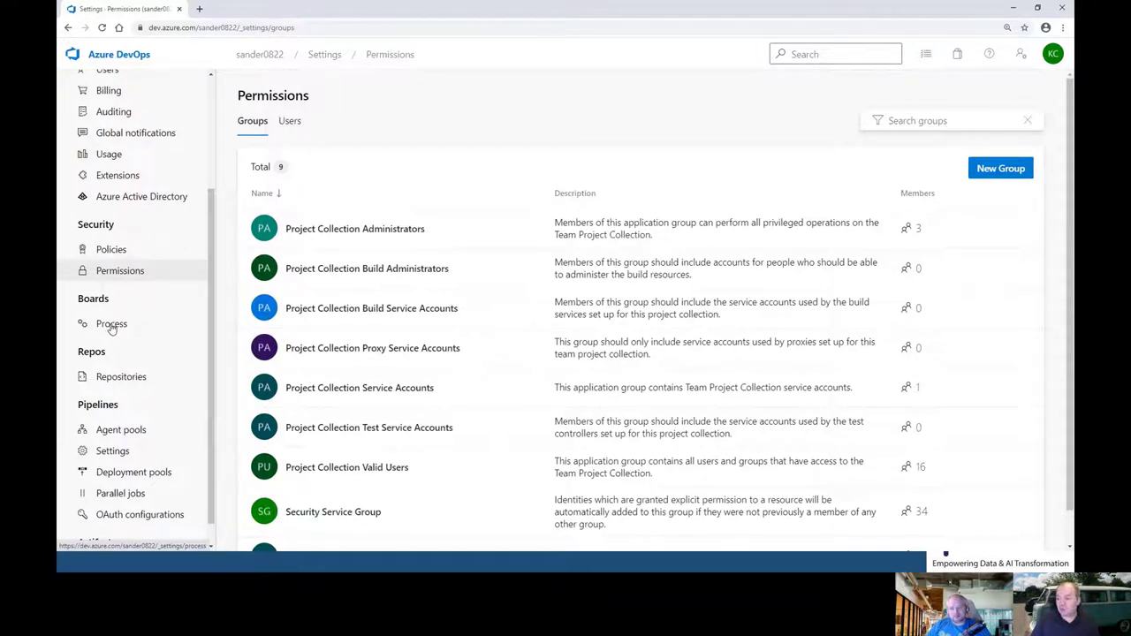
left_click(112, 326)
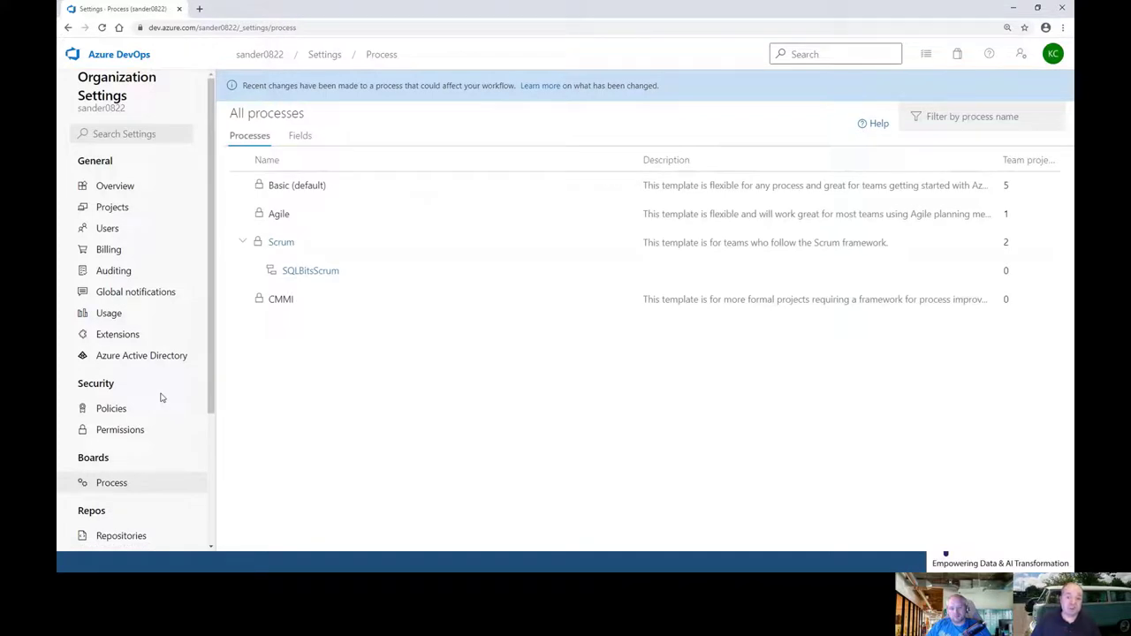
scroll(160, 397, "down", 3)
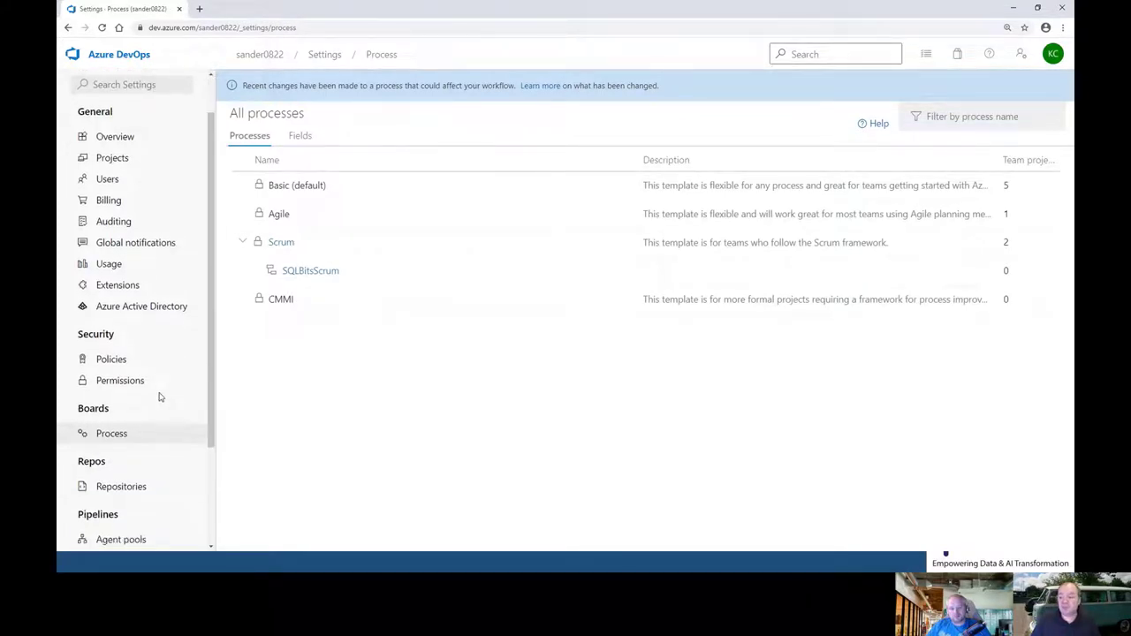
left_click(115, 352)
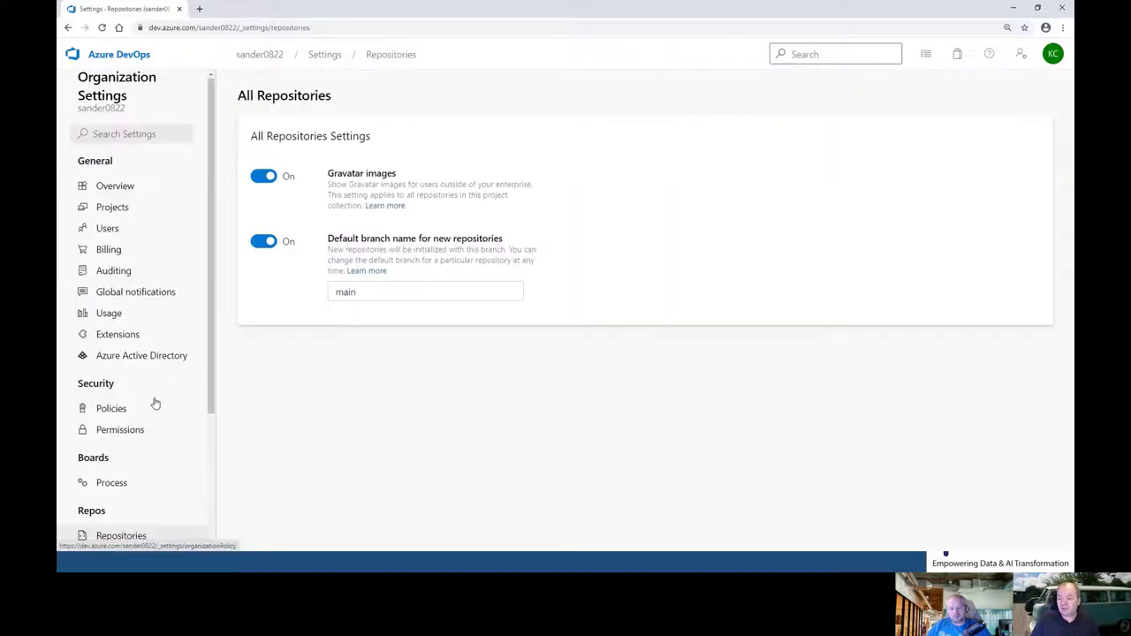
Show the organization's Artifact Storage page reporting 0.00 GiB total billable storage
scroll(152, 403, "down", 3)
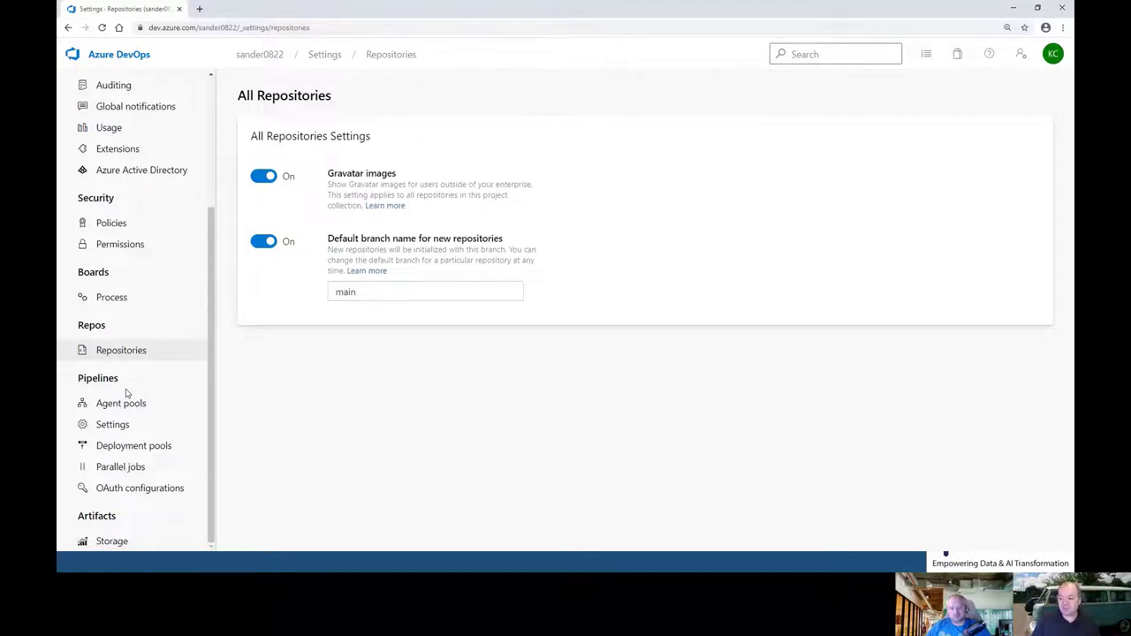
left_click(112, 541)
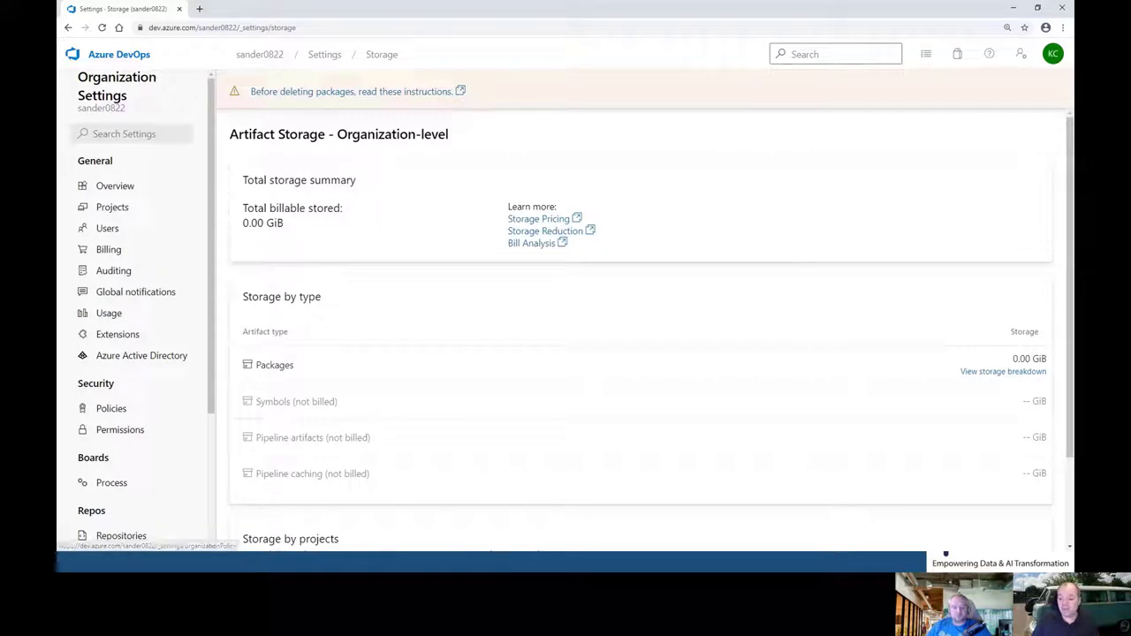
Return to the organization home and open the DPS 2020 project's Summary page
left_click(259, 56)
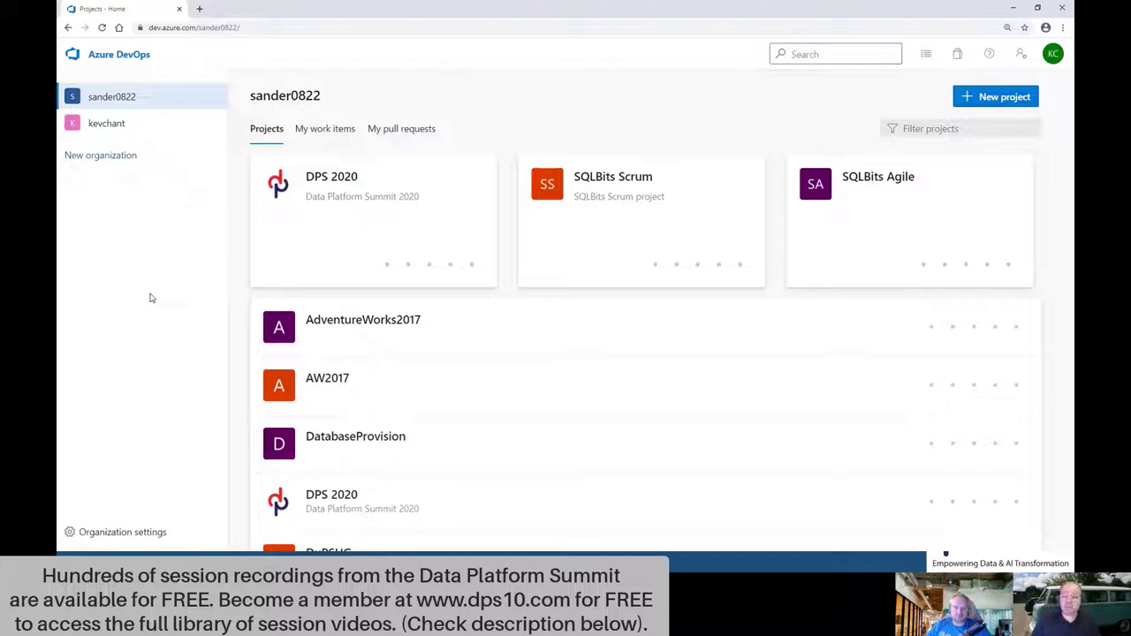
mouse_move(292, 260)
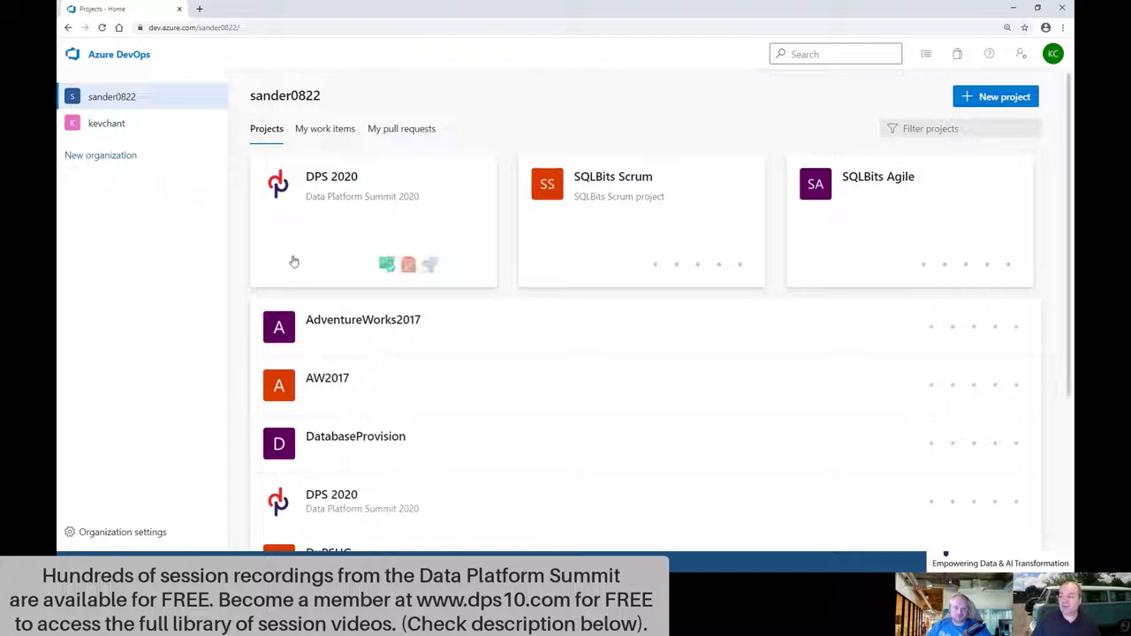
left_click(332, 227)
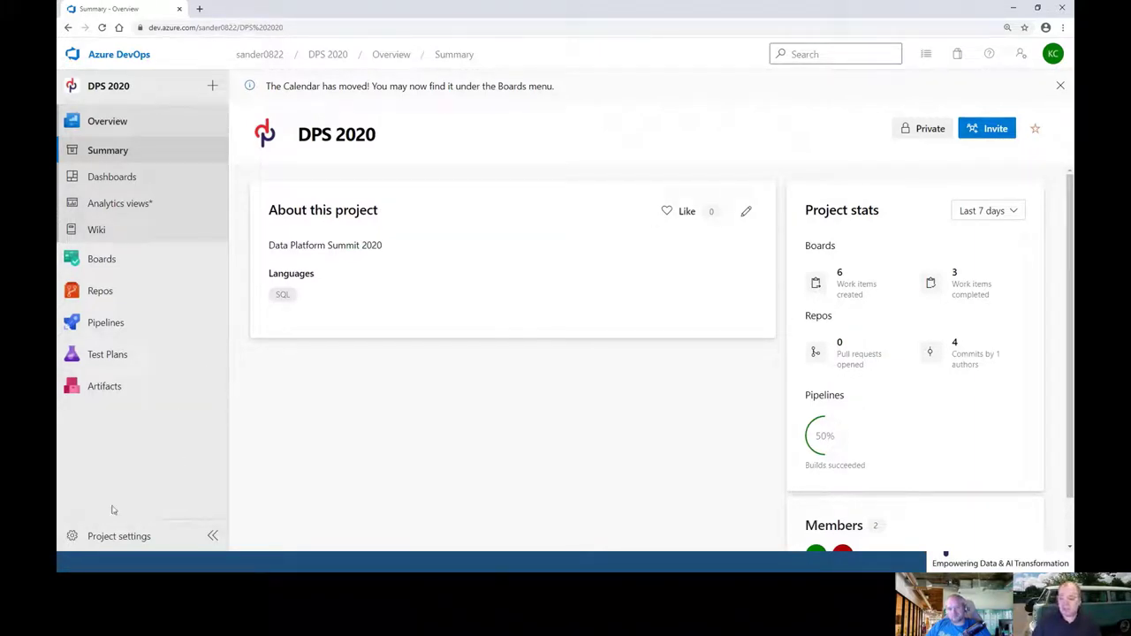
In DPS 2020 Project Settings, review the DPS 2020 Team, then list the 10 permission groups
left_click(116, 537)
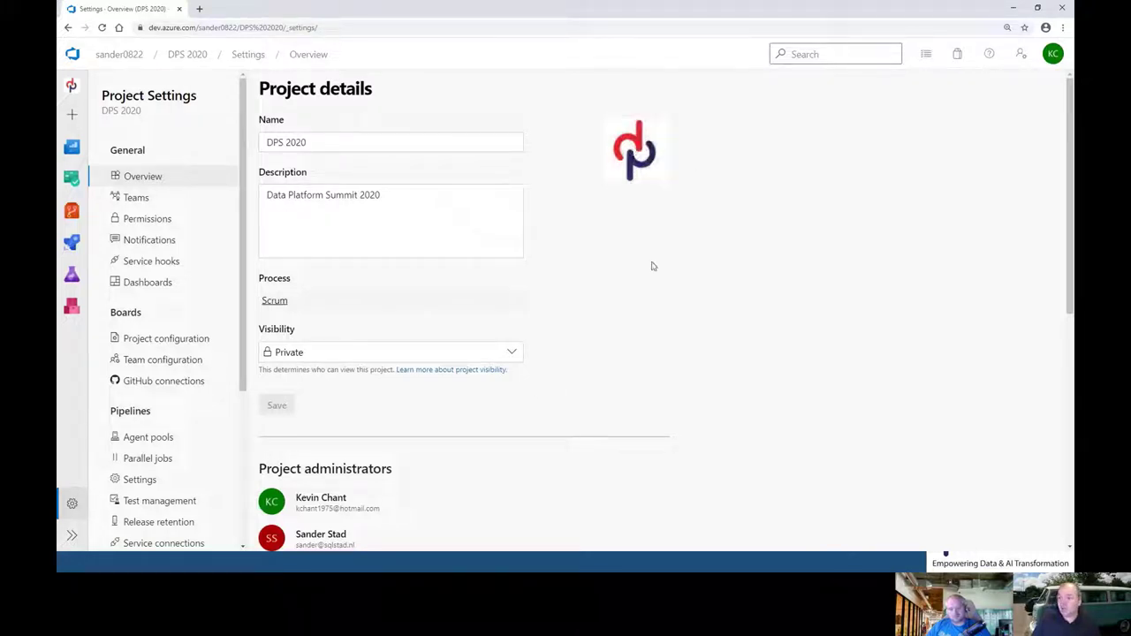
left_click(136, 200)
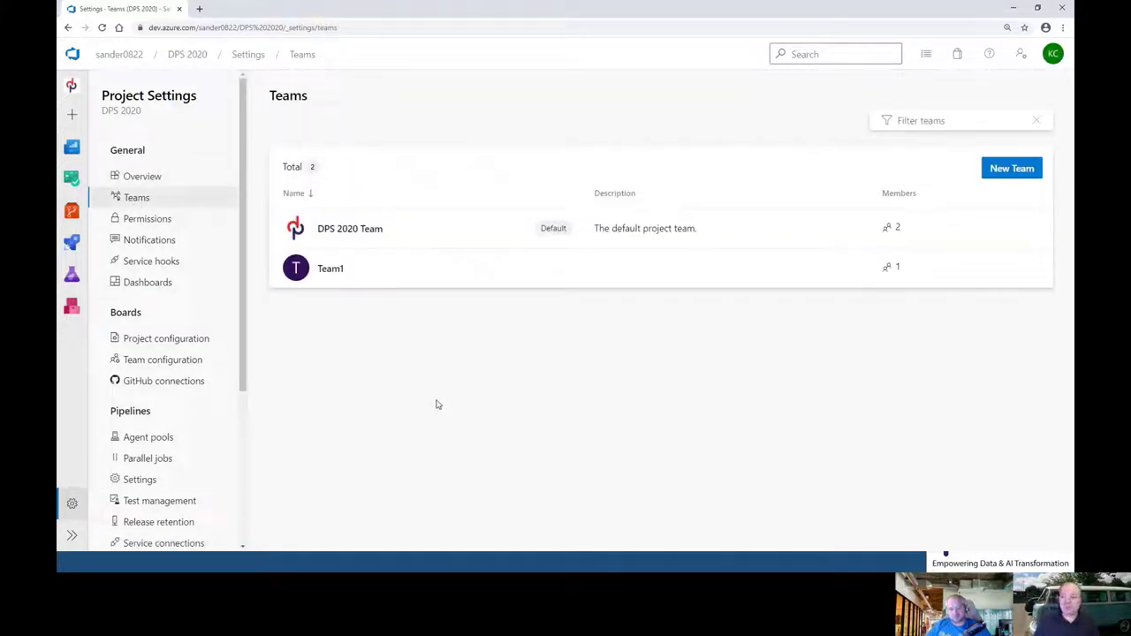
left_click(728, 233)
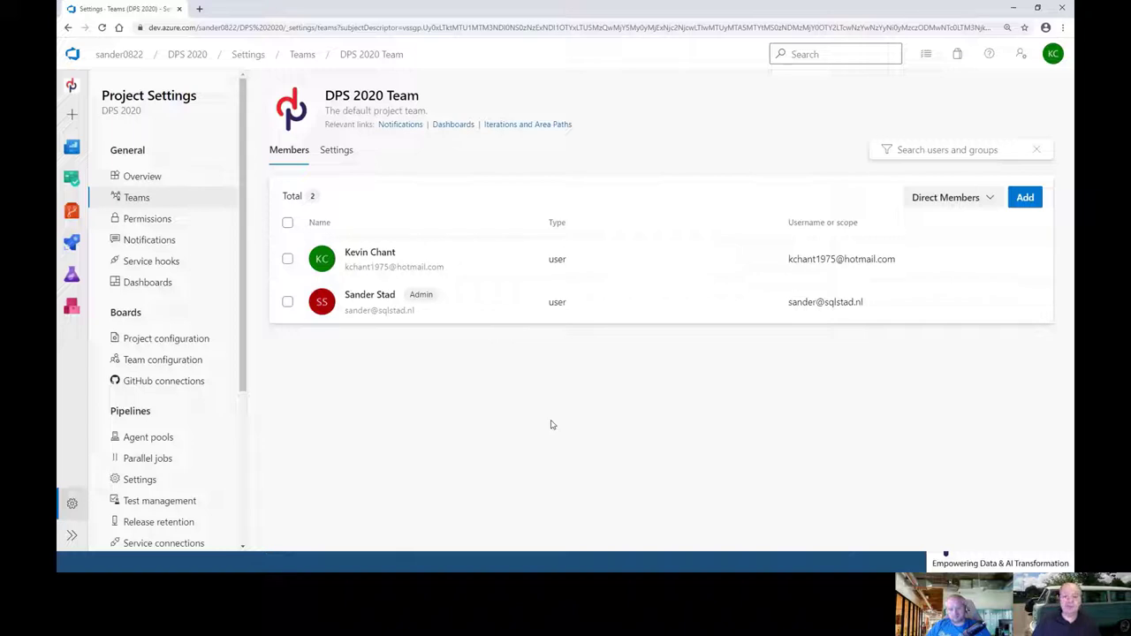
left_click(131, 221)
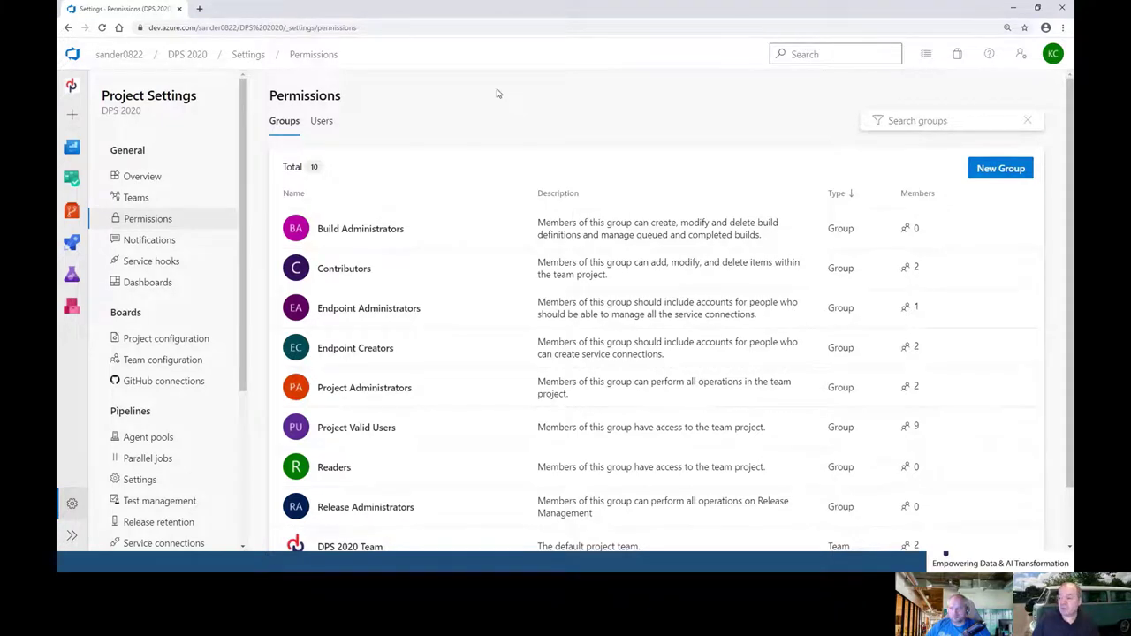
Check the DPS 2020 Team group's permissions, then view the empty Service Hooks page
scroll(434, 316, "down", 1)
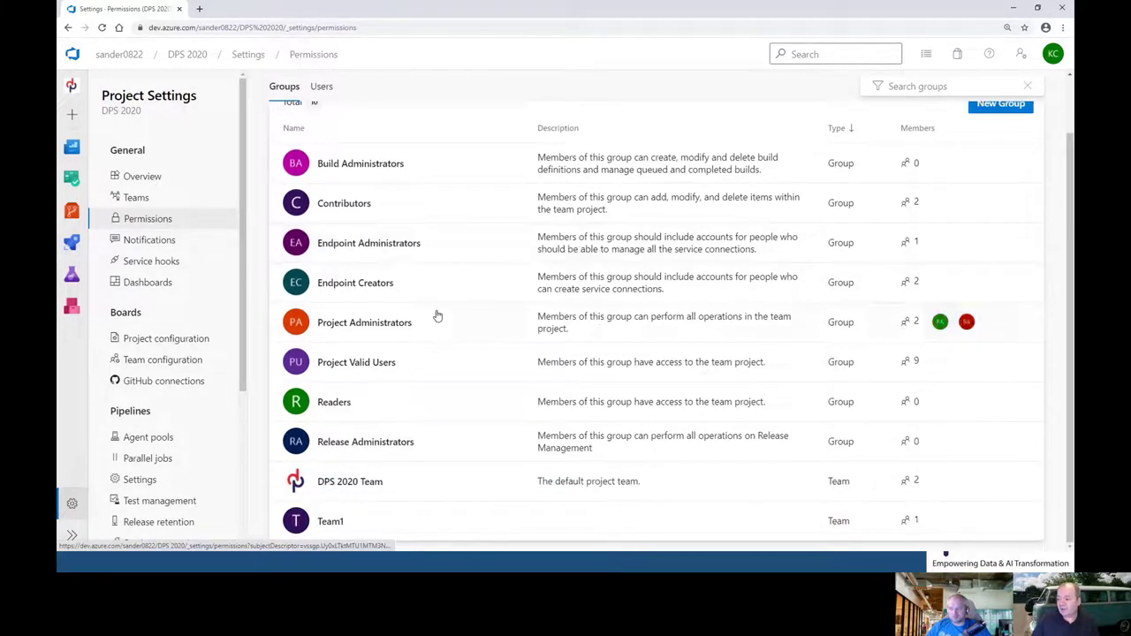
left_click(667, 479)
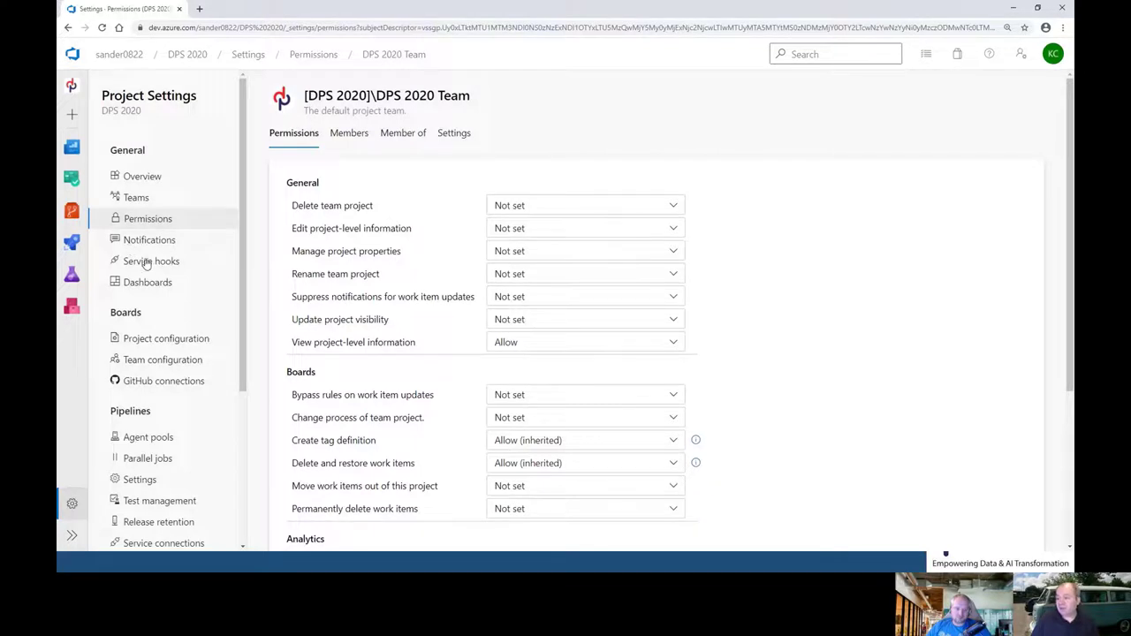
left_click(144, 265)
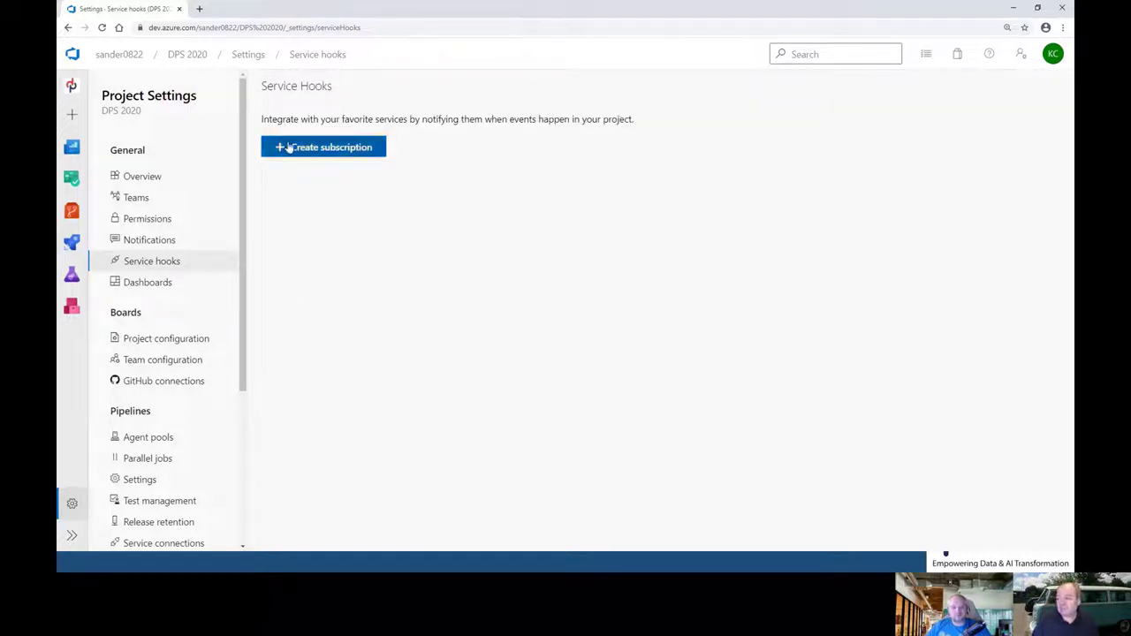
left_click(289, 149)
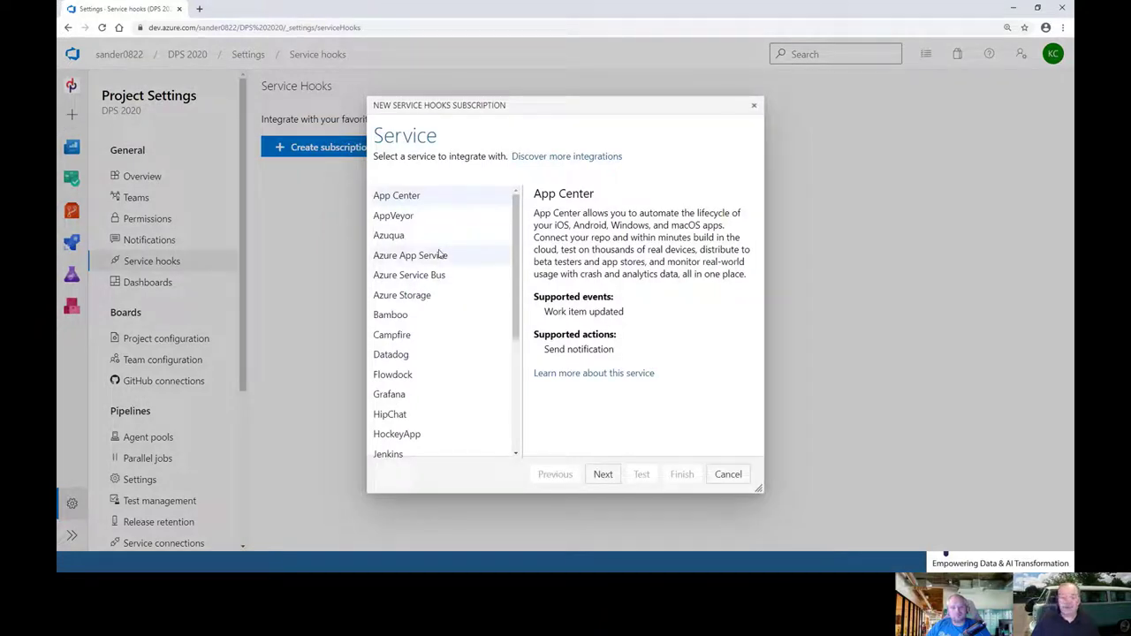
scroll(438, 255, "down", 2)
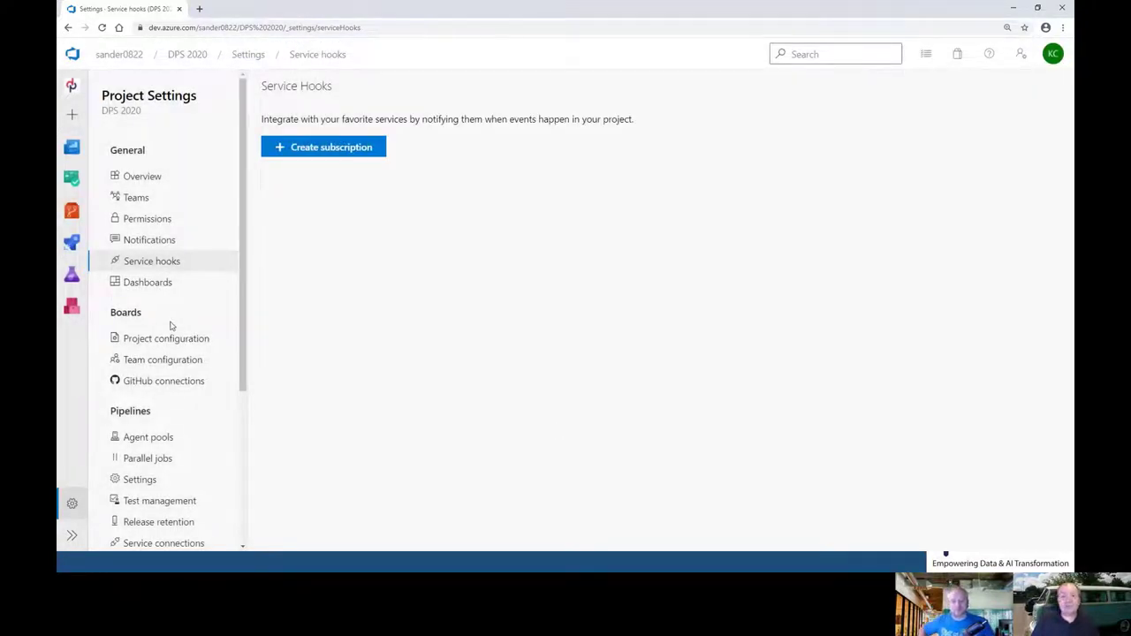
scroll(171, 326, "down", 3)
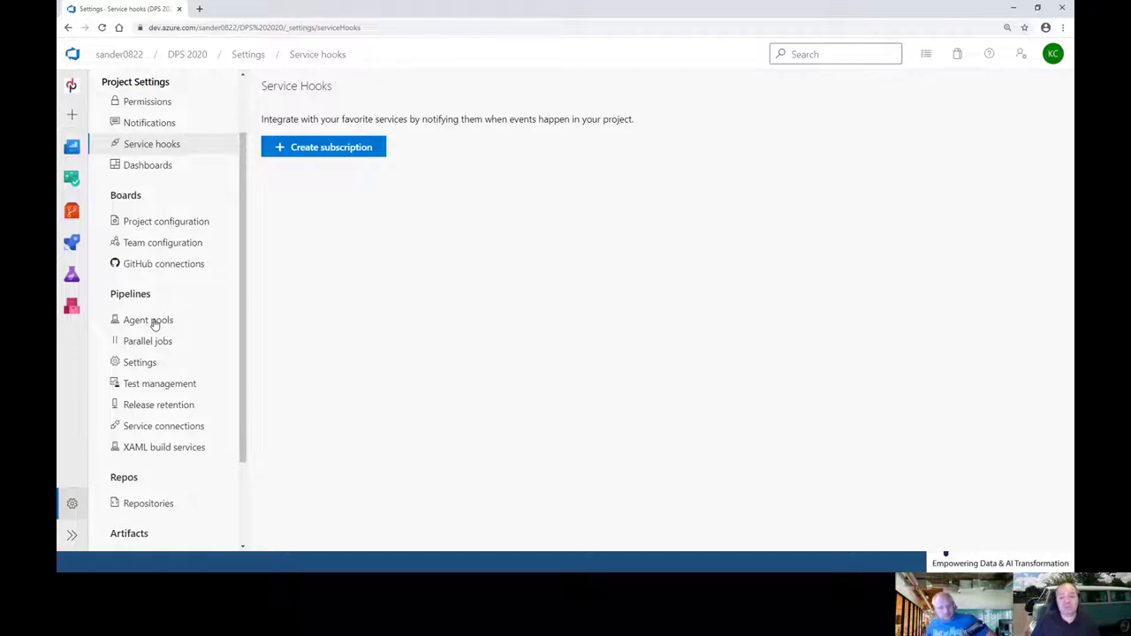
scroll(154, 324, "down", 3)
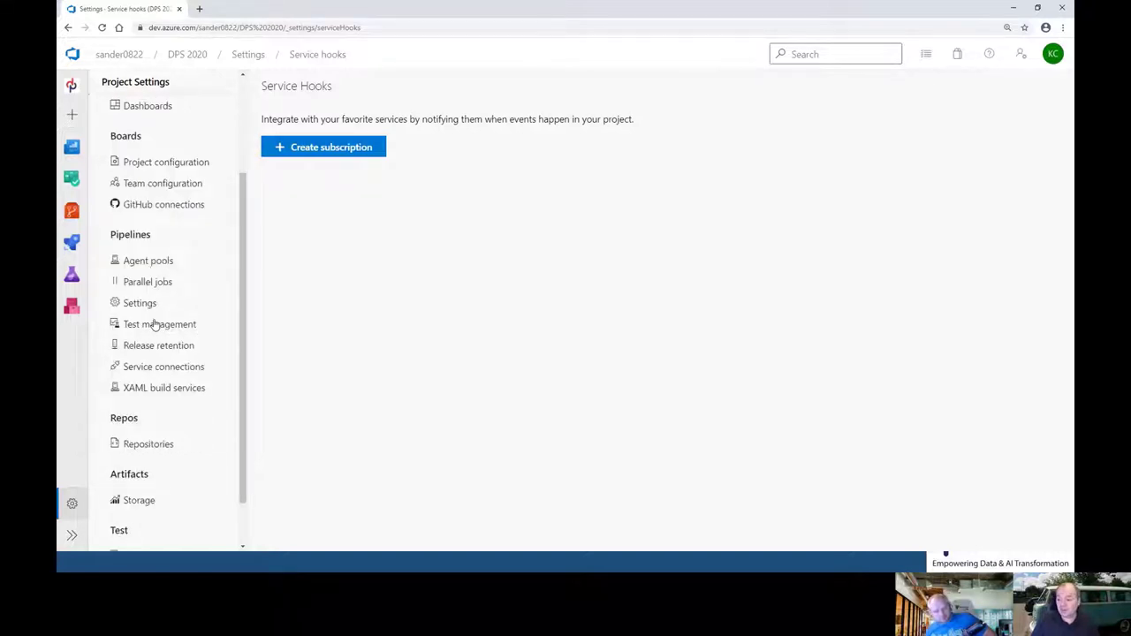
Review the DataAISF, DPS 2020 and Notebook repositories and their shared settings, then Artifacts Storage
left_click(148, 388)
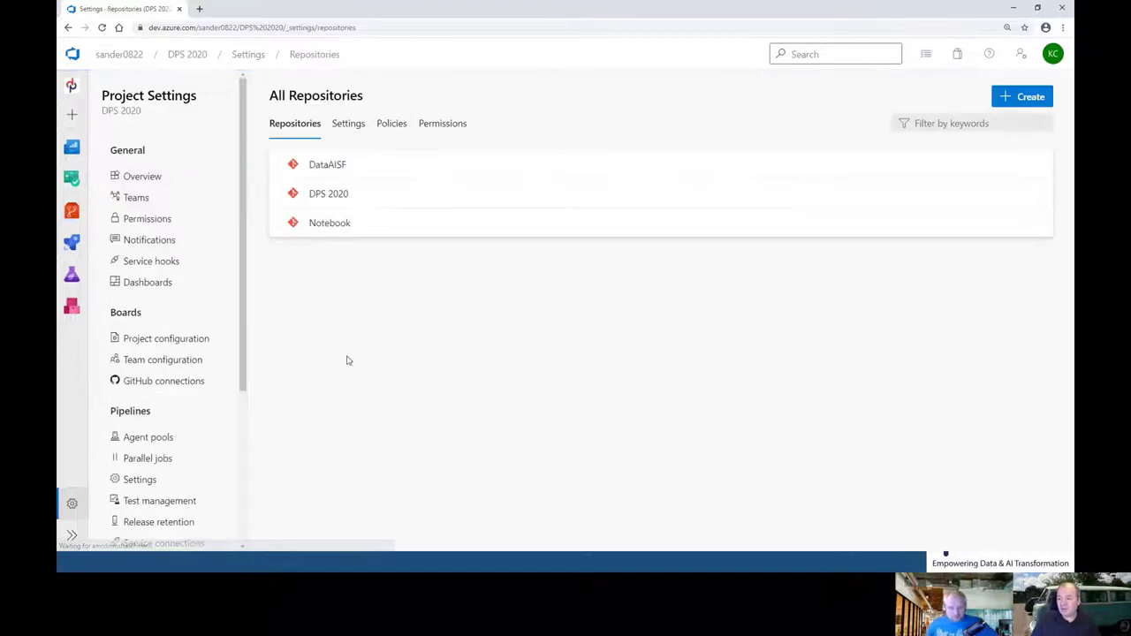
scroll(142, 358, "down", 3)
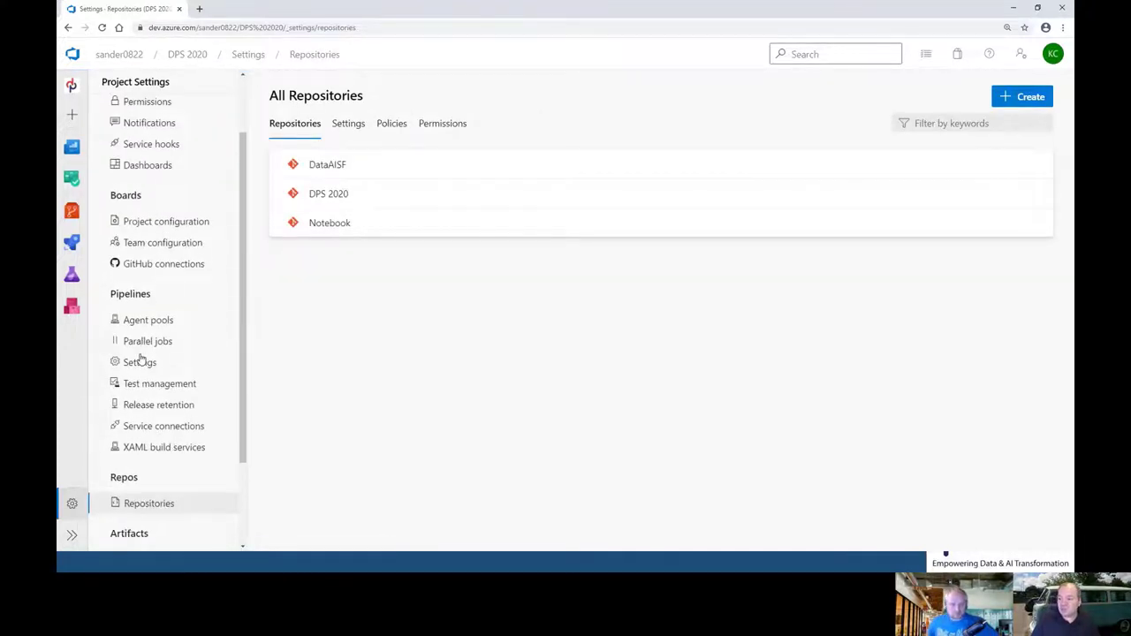
left_click(338, 129)
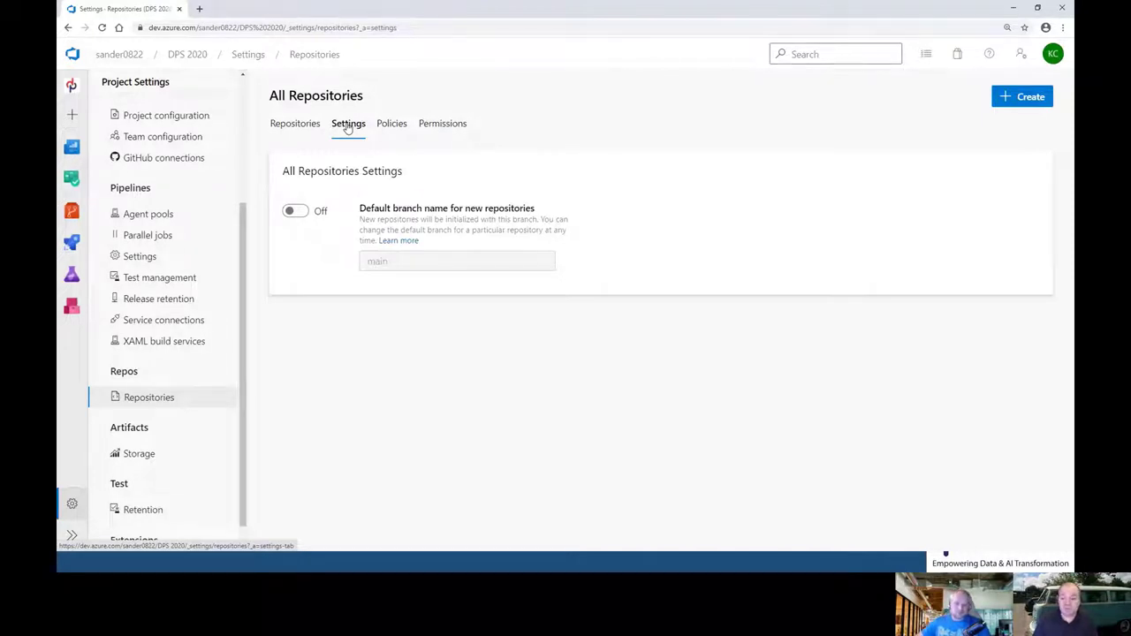
left_click(141, 455)
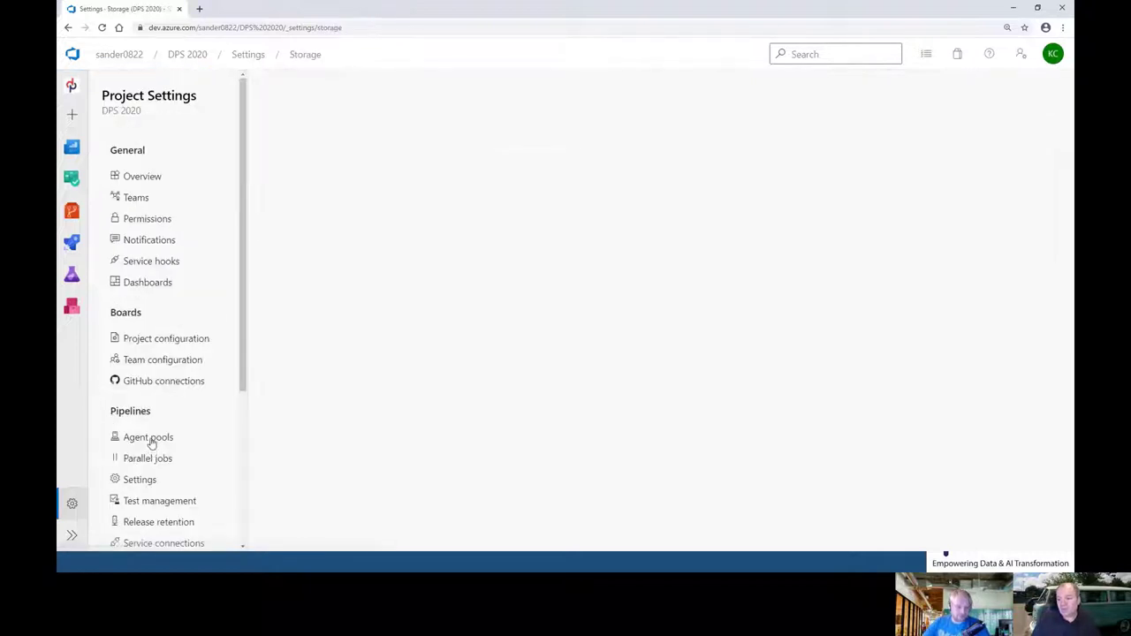
Check project storage and test Retention settings, then advance the presentation to the Version Control slide
scroll(151, 442, "down", 1)
scroll(151, 442, "down", 1)
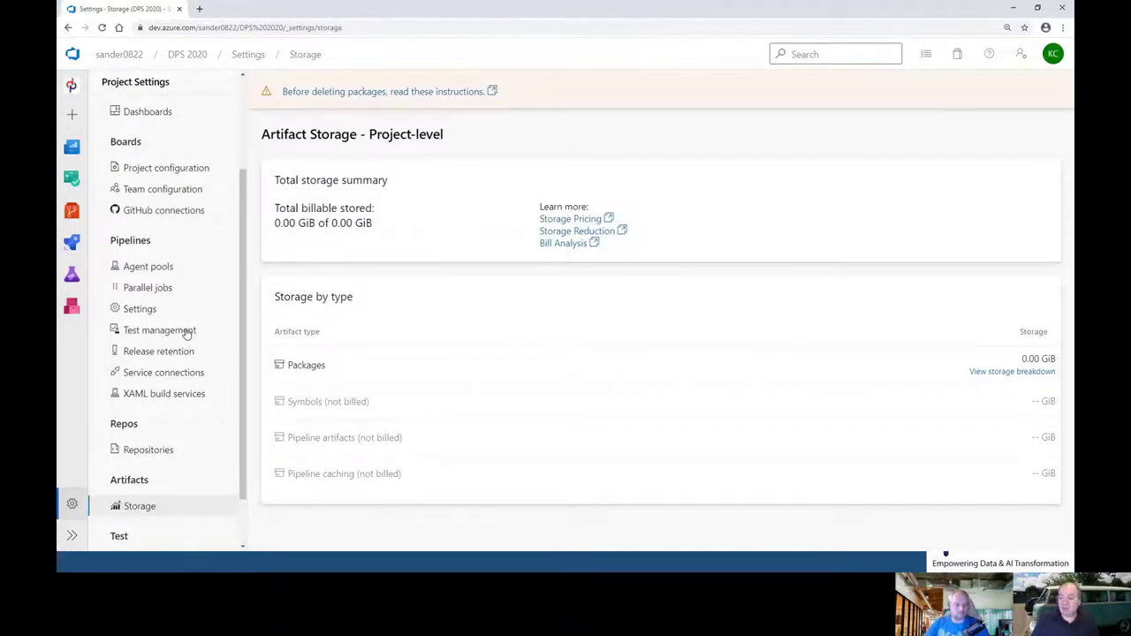
scroll(188, 334, "down", 1)
left_click(157, 501)
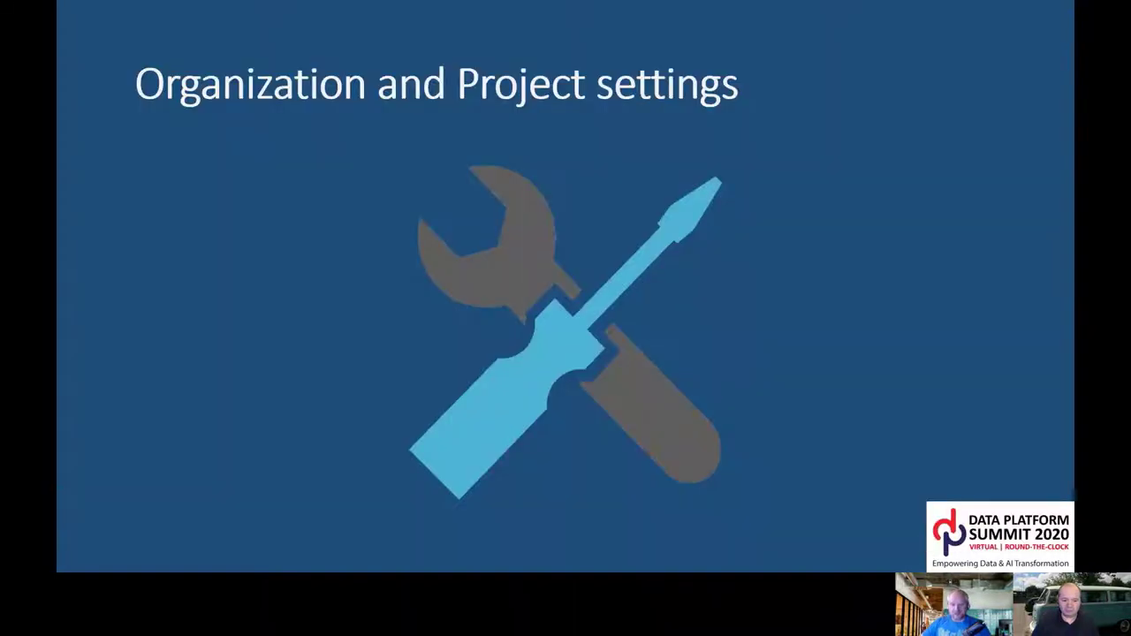
key("Right")
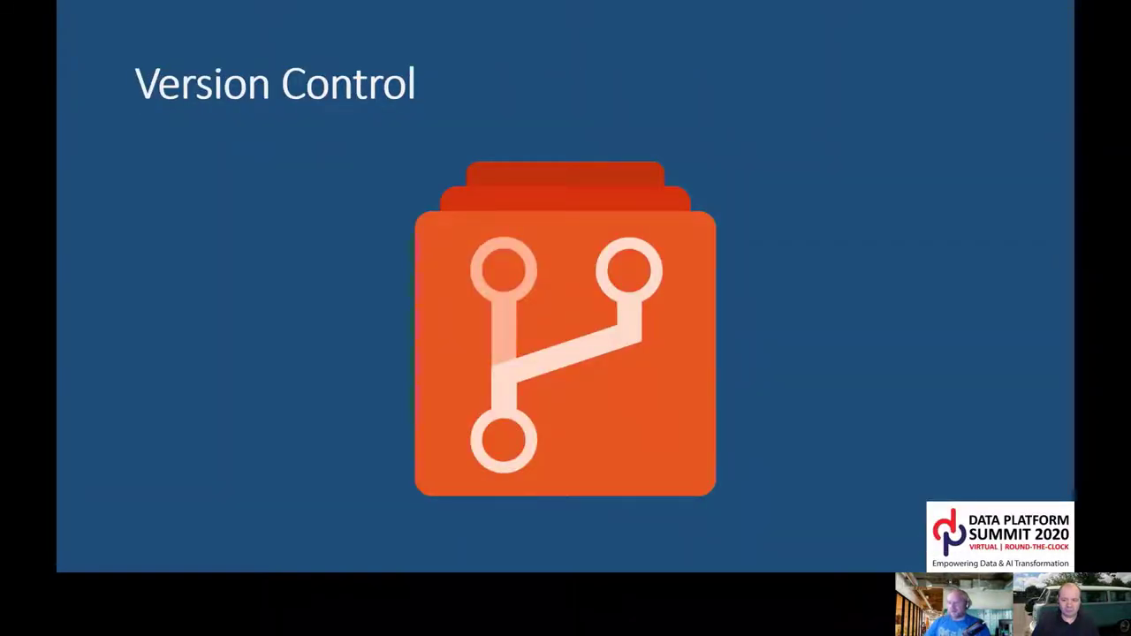
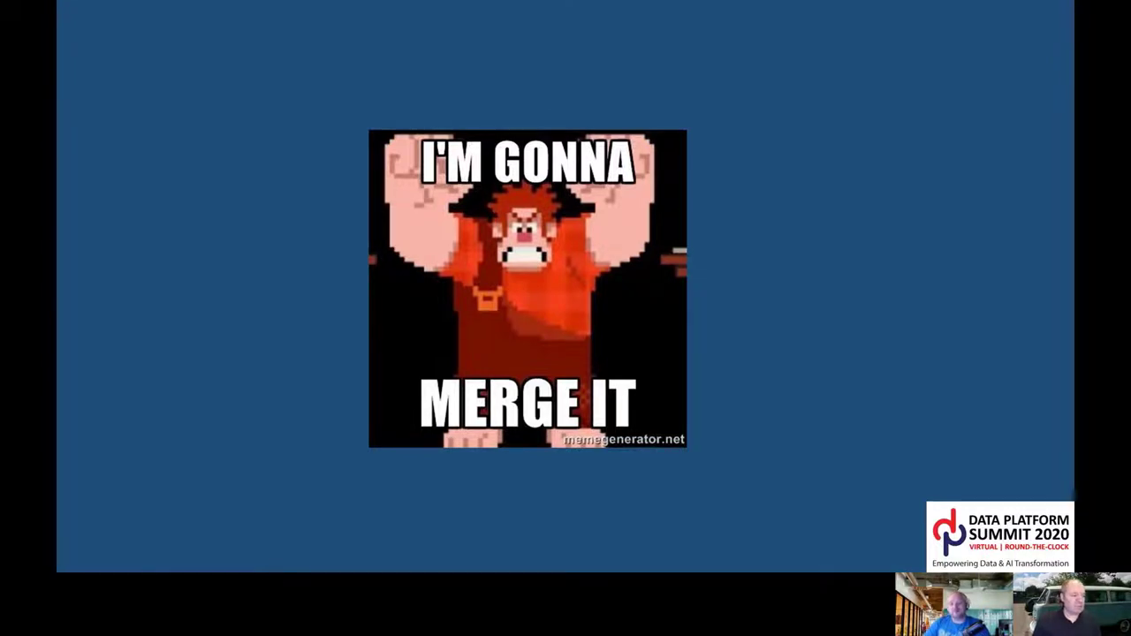
Switch from the PowerPoint merge meme slide to Azure DevOps' DPS 2020 Retention settings
key("alt+Tab")
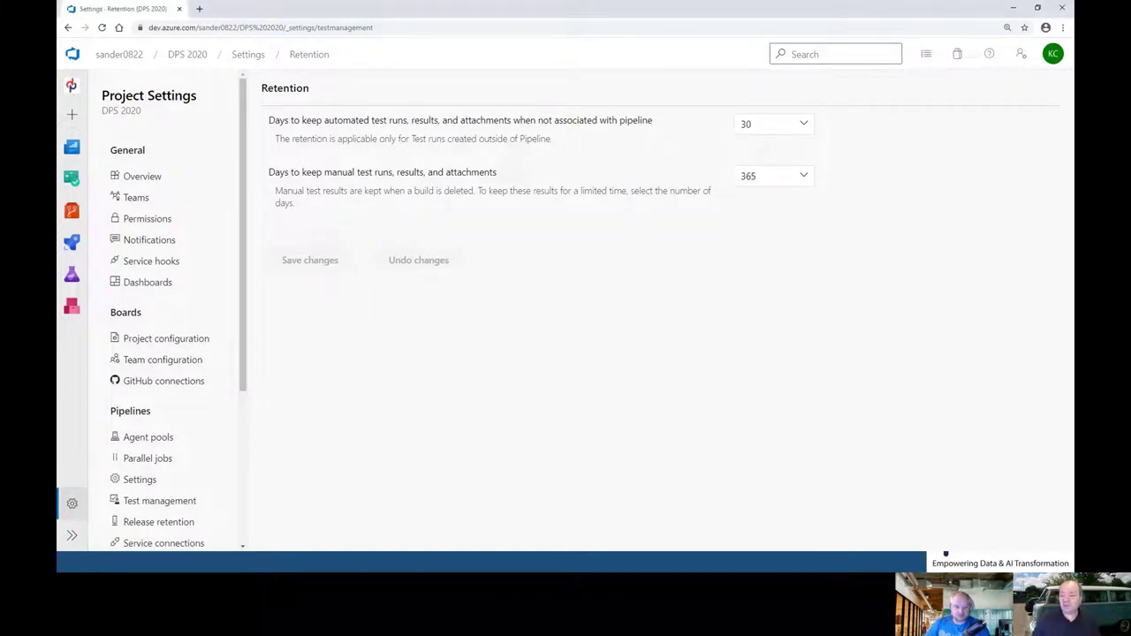
Go to Repos > Files for the DPS 2020 repository
mouse_move(71, 214)
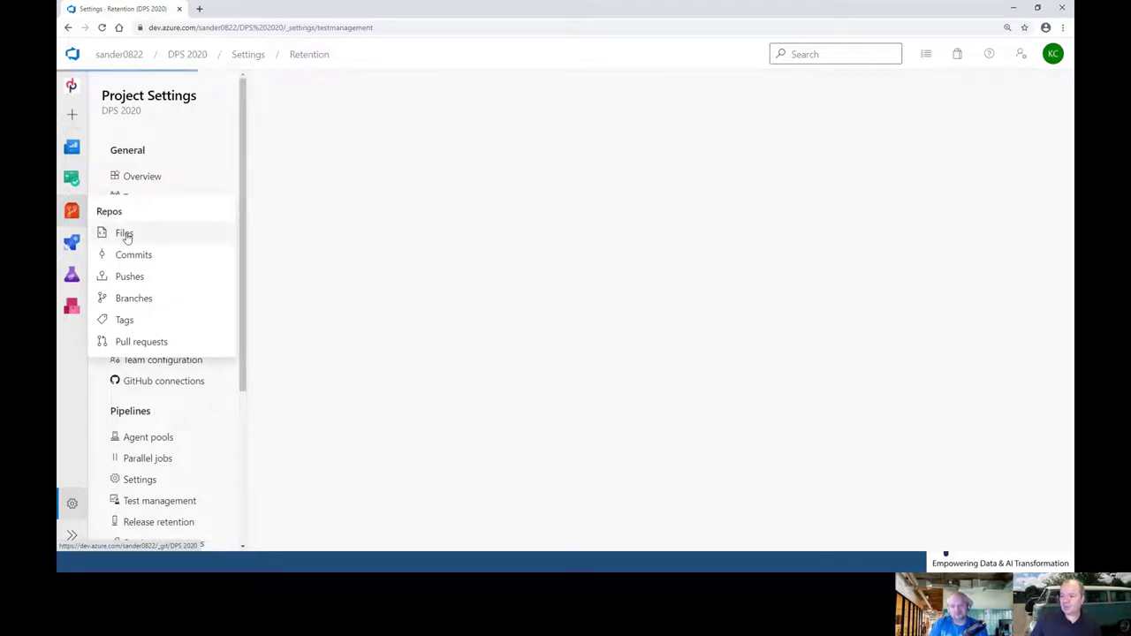
left_click(126, 235)
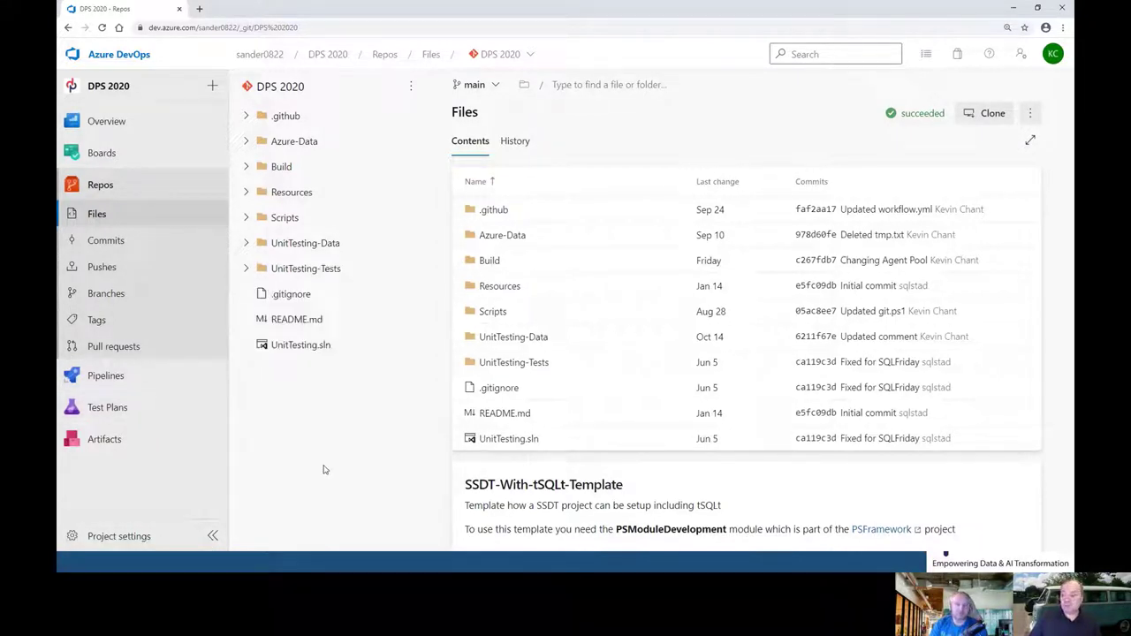
Browse the repo's Commits, Branches and Tags, ending on the branch list showing dps2020 and main
left_click(106, 242)
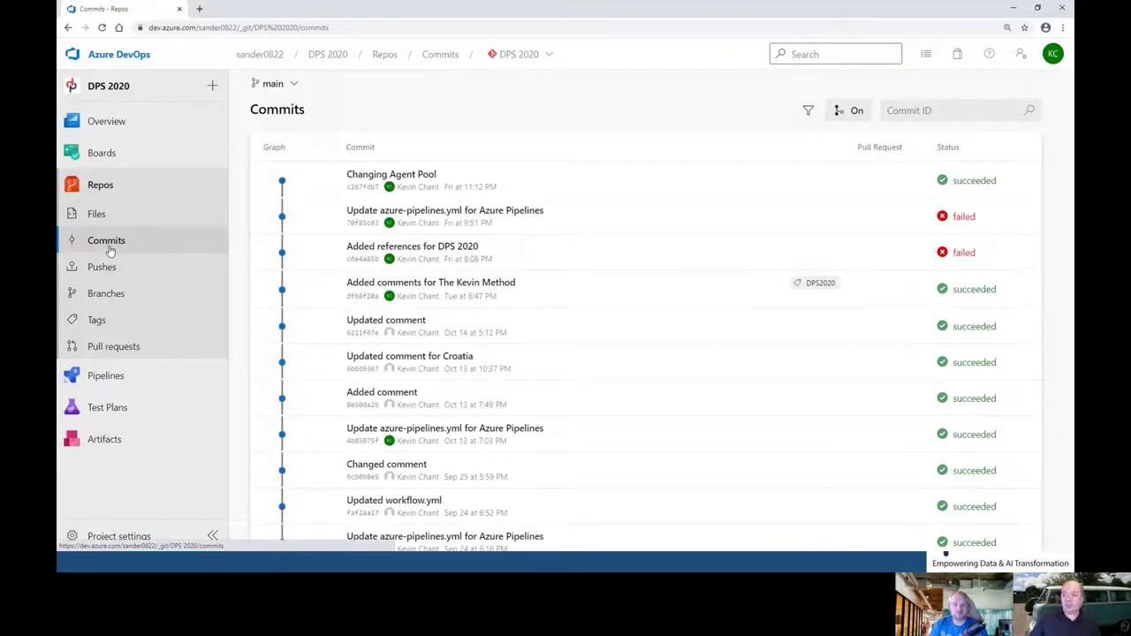
left_click(108, 297)
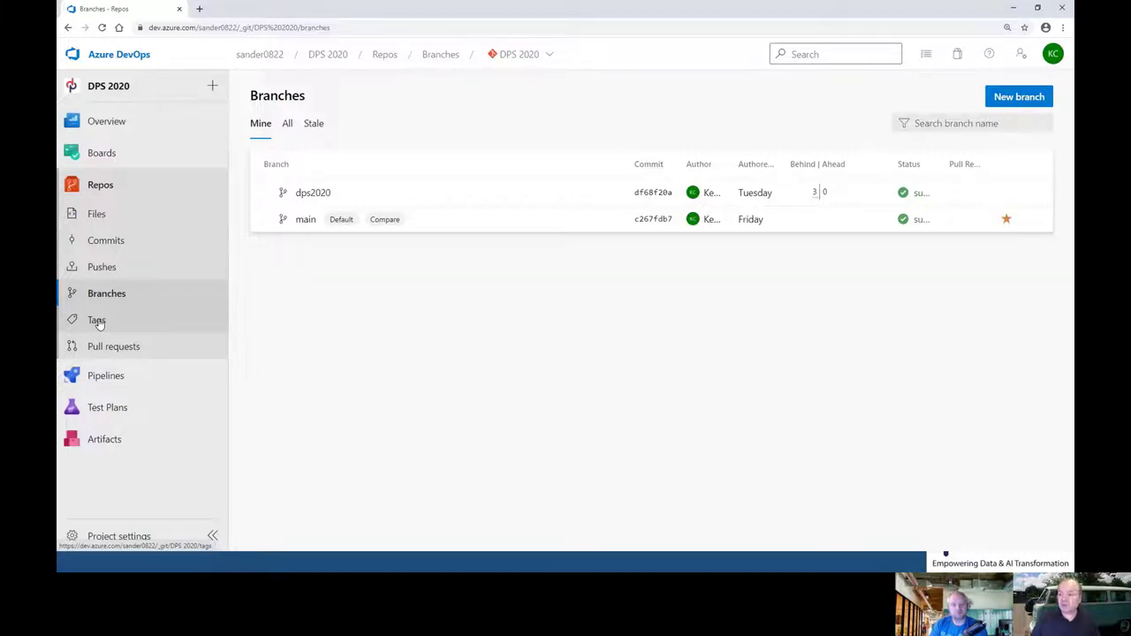
left_click(97, 322)
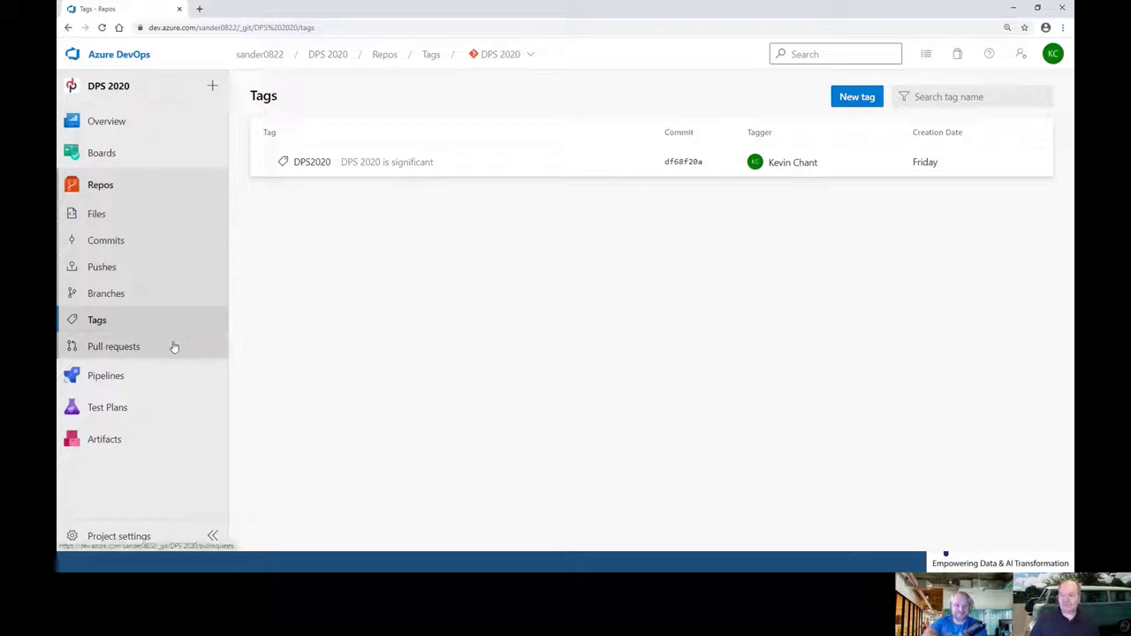
left_click(98, 297)
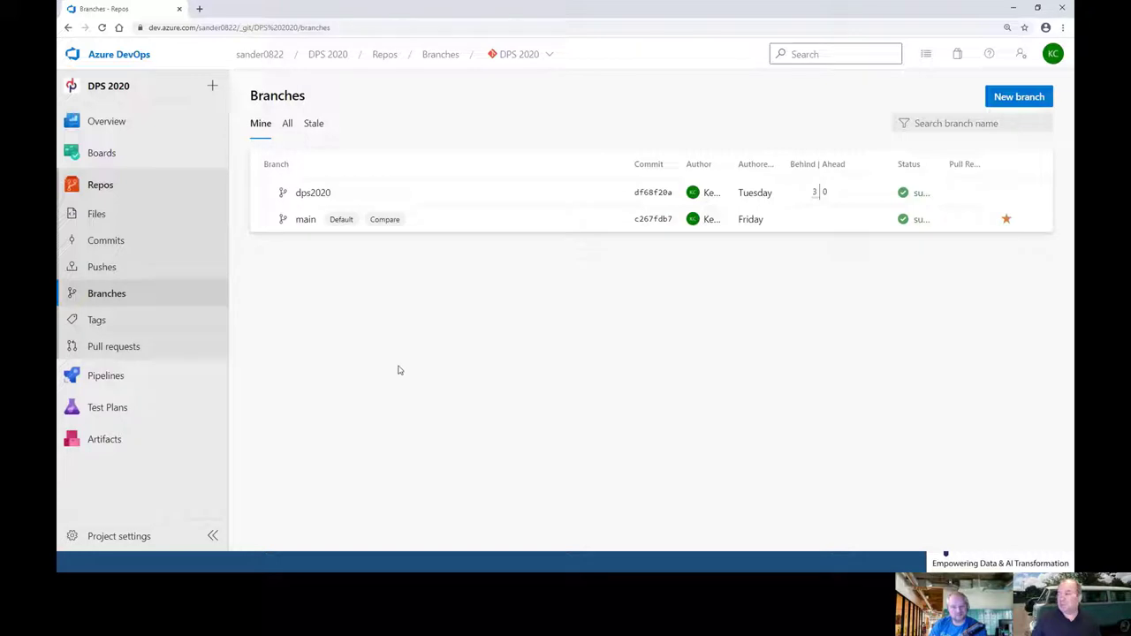
mouse_move(1045, 220)
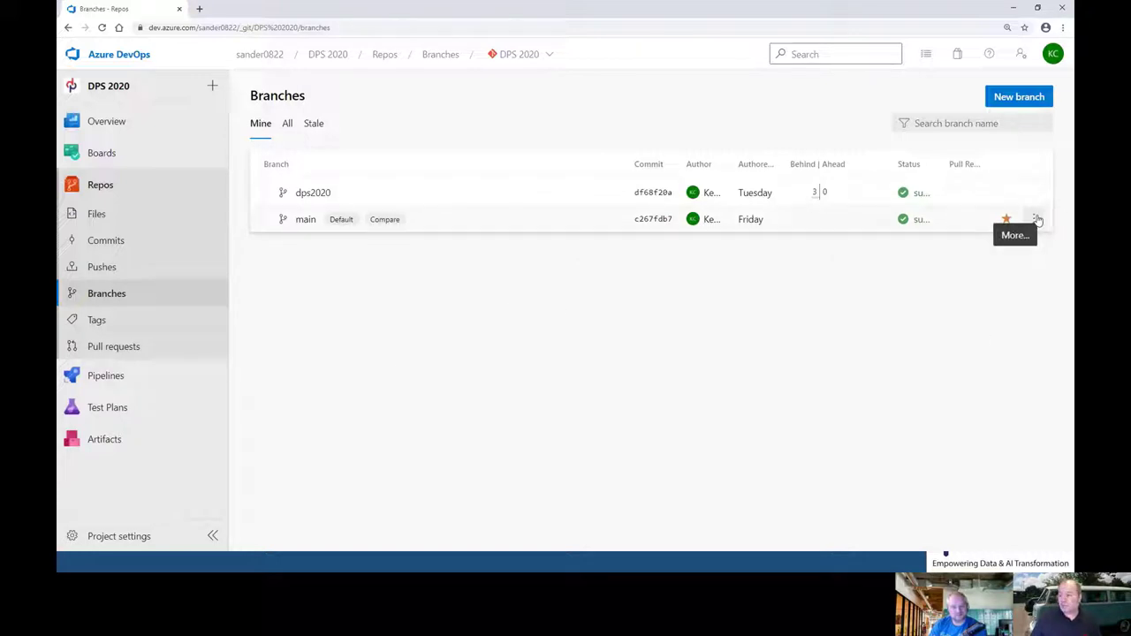
Open the main branch's policies, toggle minimum reviewers on and off, and start an automatic reviewer policy
left_click(1036, 219)
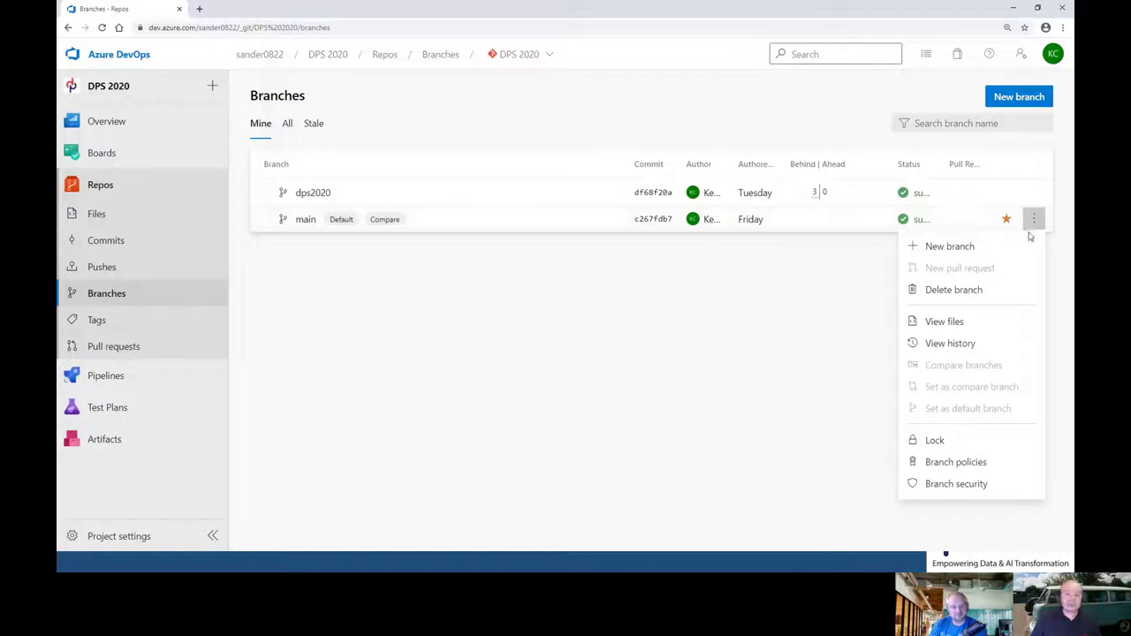
left_click(958, 464)
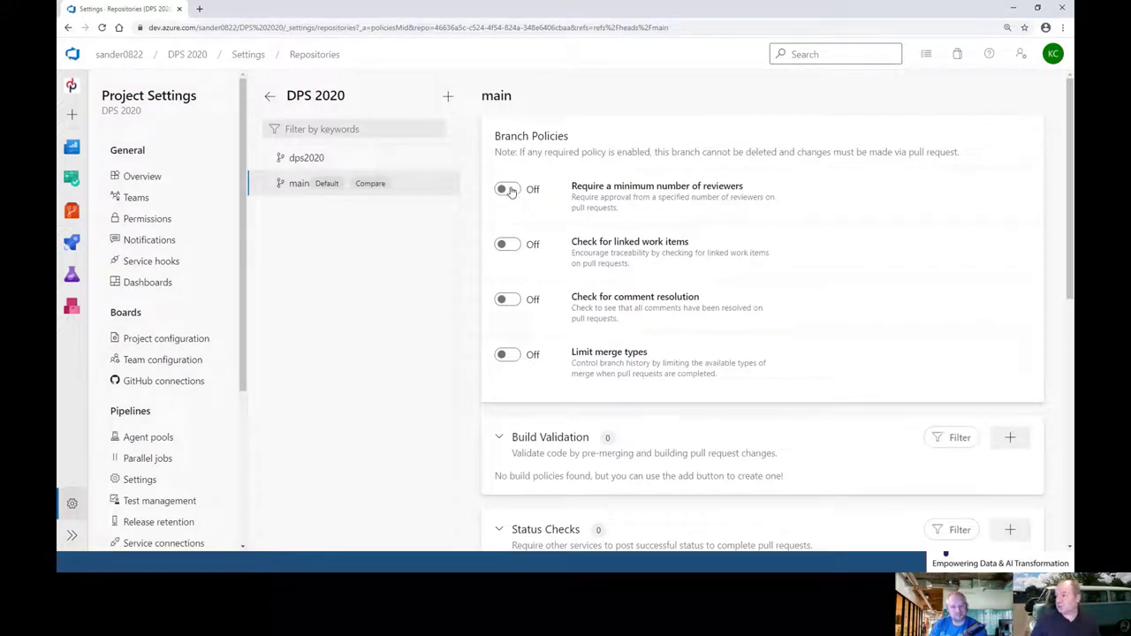
left_click(511, 193)
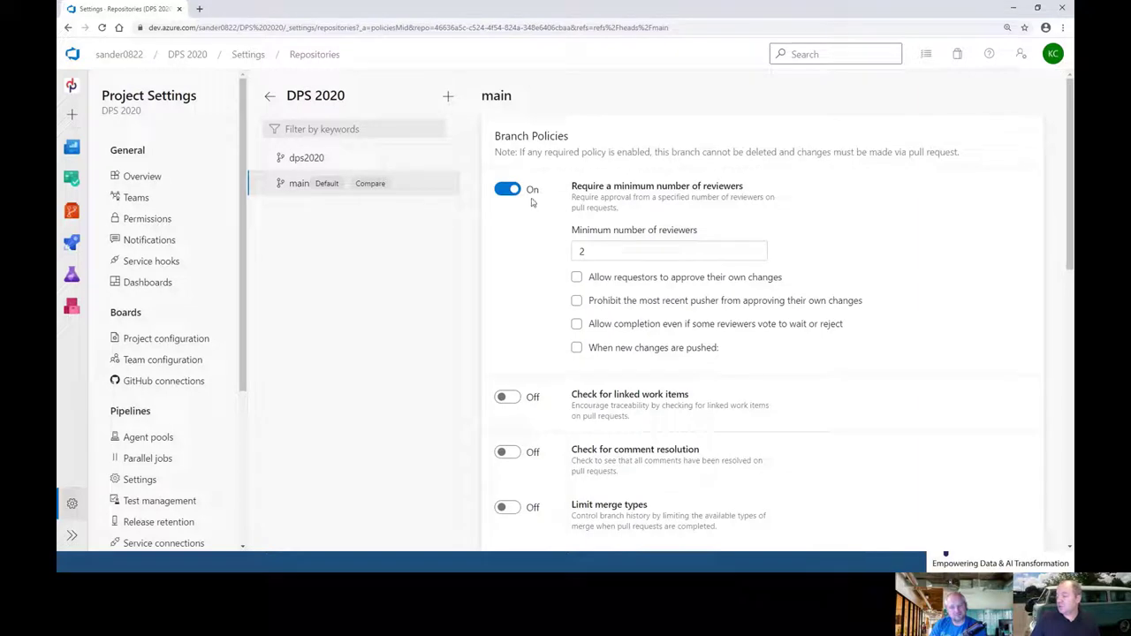
left_click(506, 193)
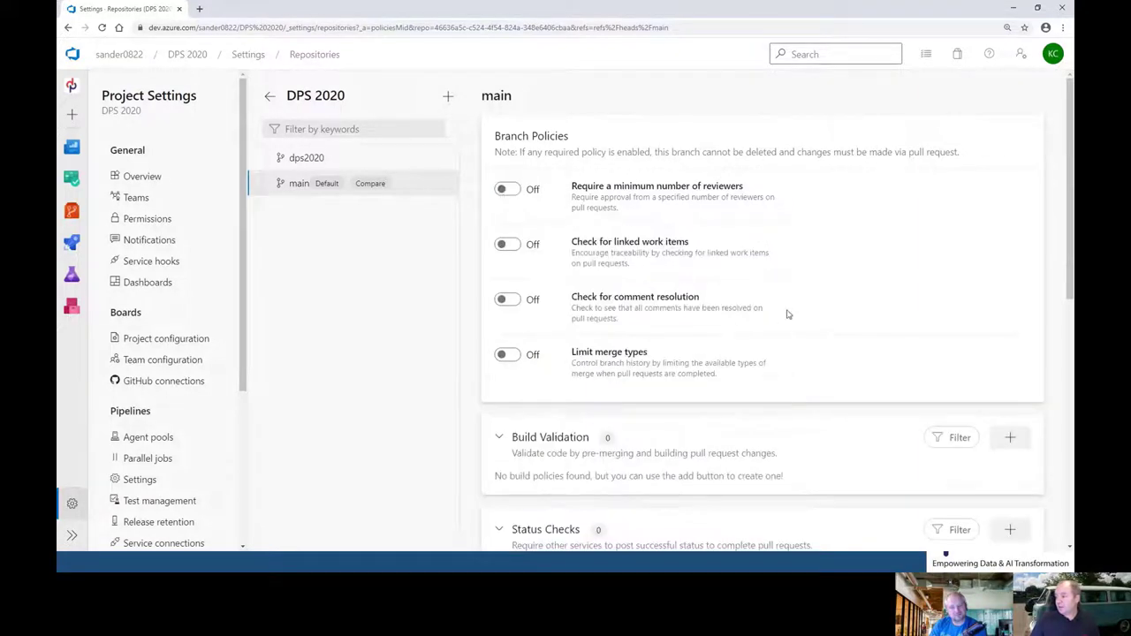
scroll(791, 314, "down", 2)
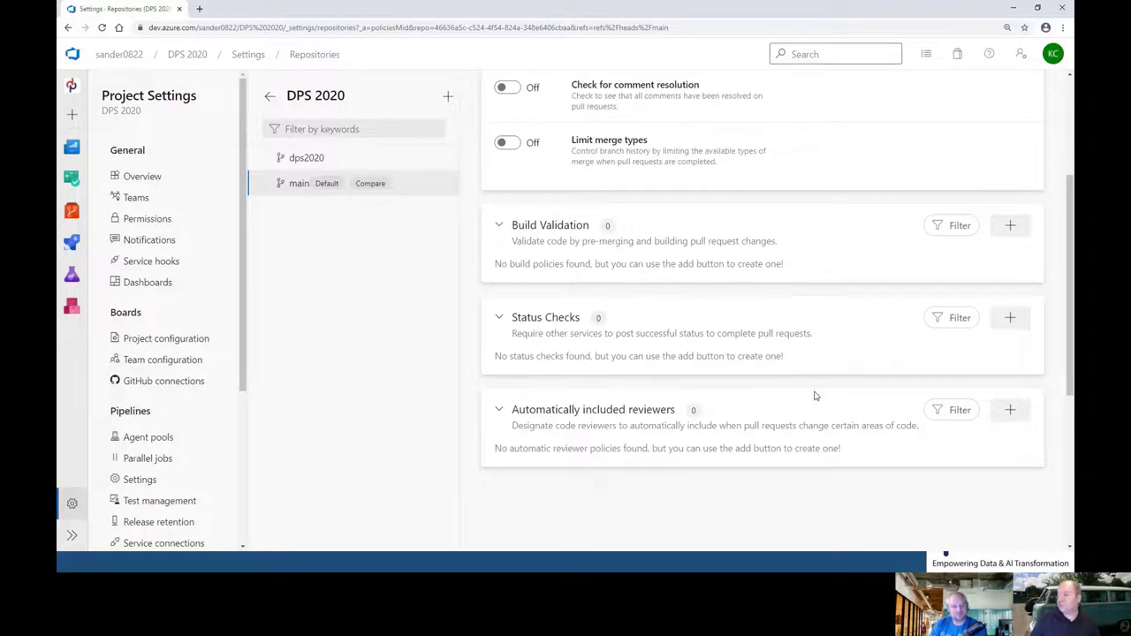
left_click(1015, 414)
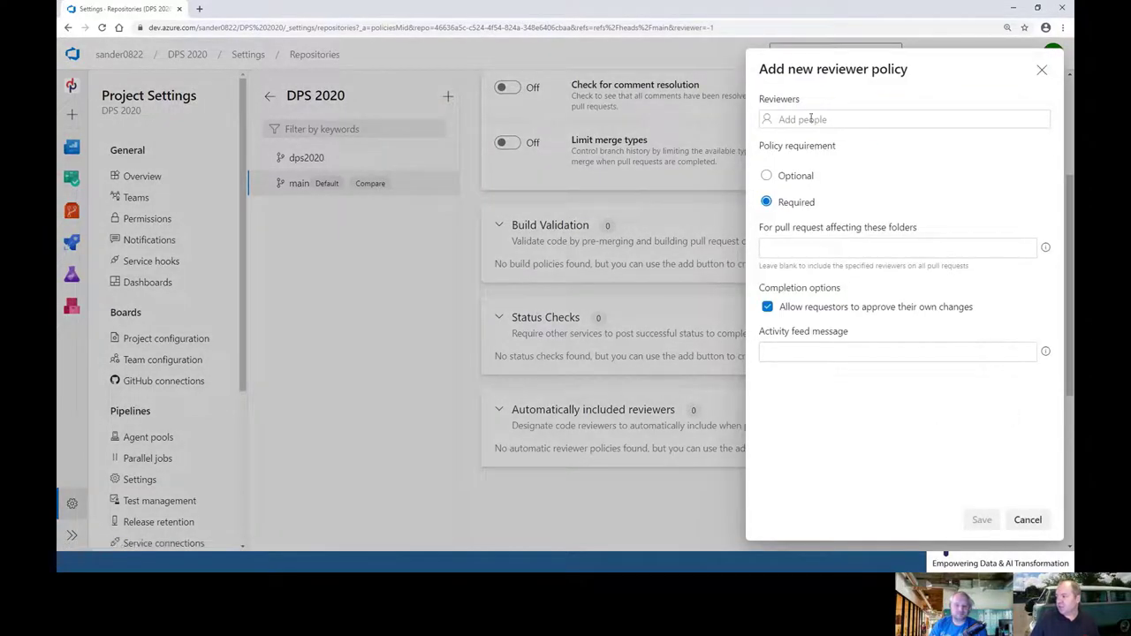
List possible reviewers, cancel the unsaved reviewer policy, and switch to Azure Data Studio's Welcome page
left_click(812, 118)
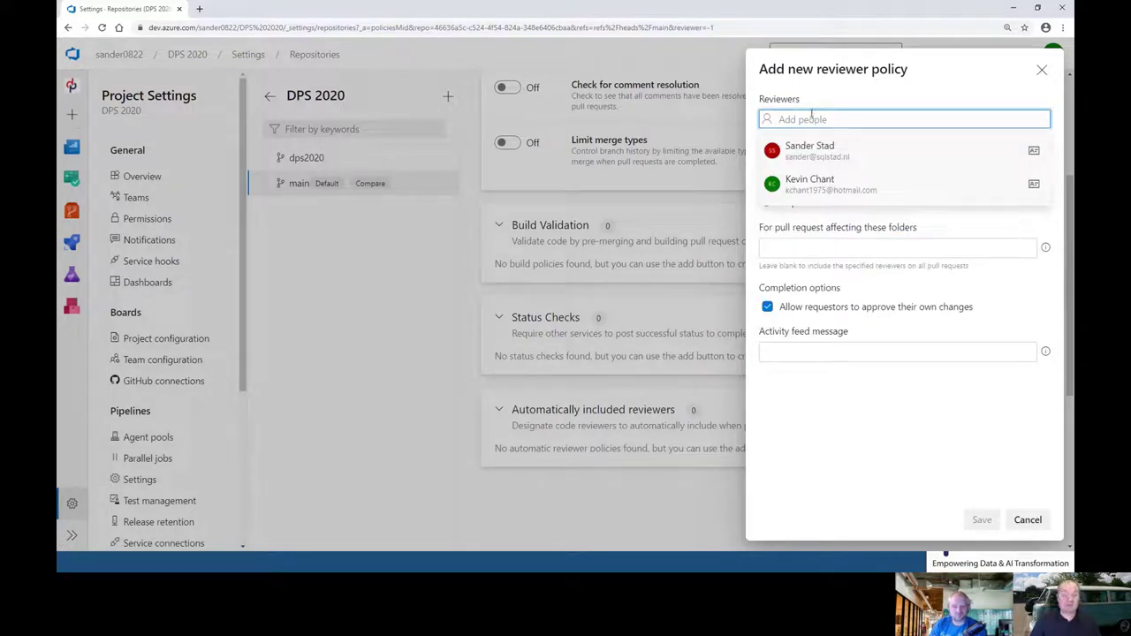
left_click(1026, 520)
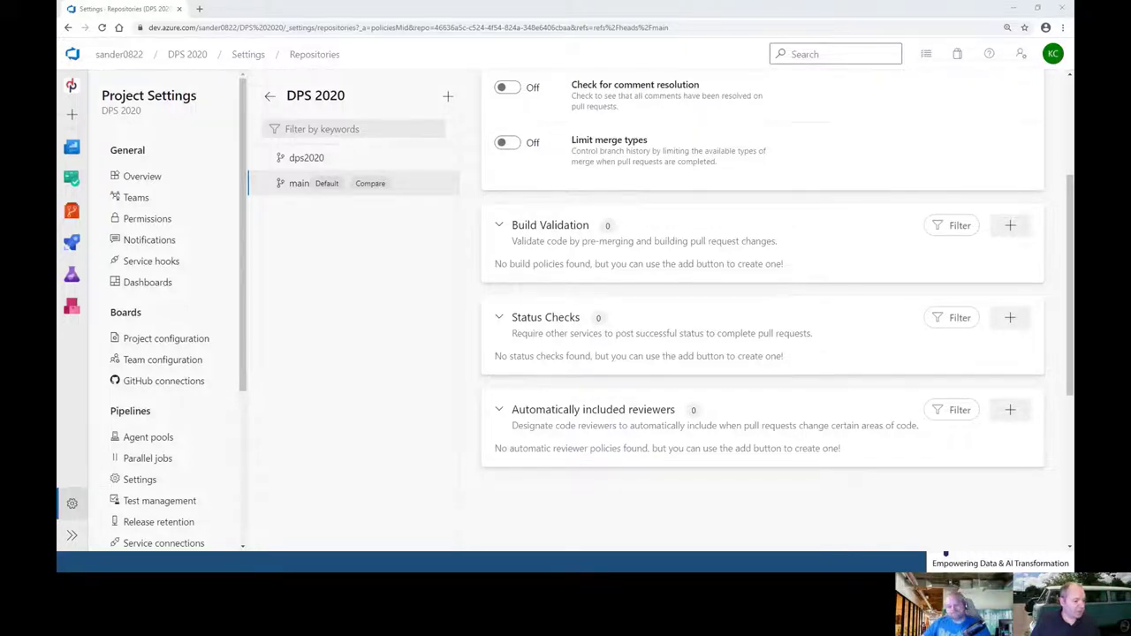
key("alt+Tab")
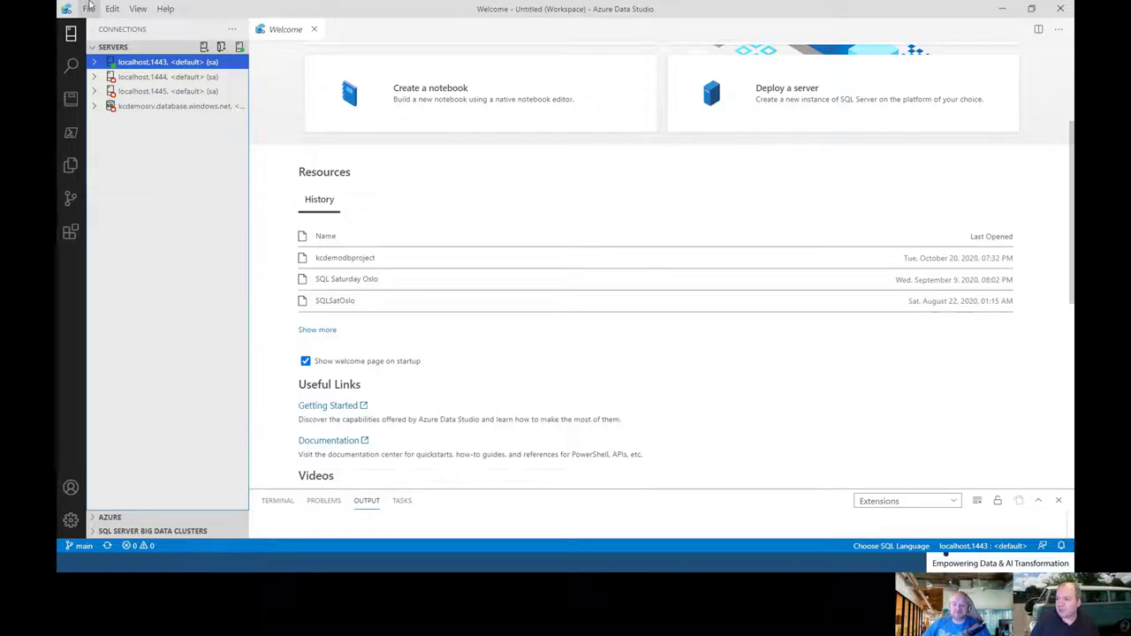
Zoom in on Azure Data Studio and show Explorer with UnitTesting-Data.sqlproj and kcdemodbproject.sqlproj
left_click(137, 10)
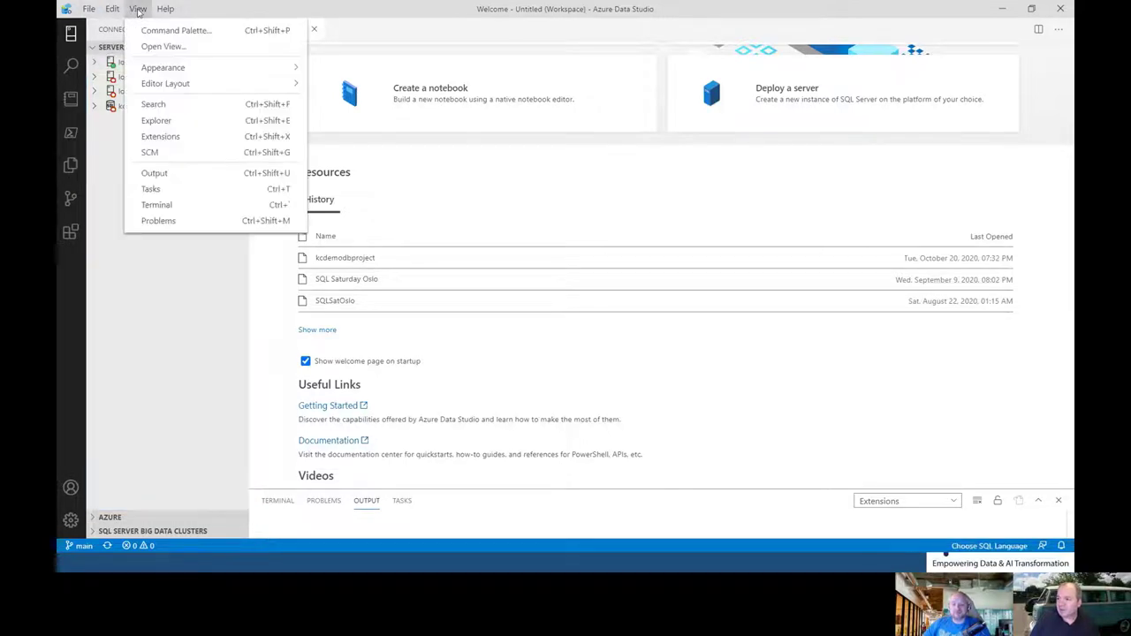
mouse_move(164, 71)
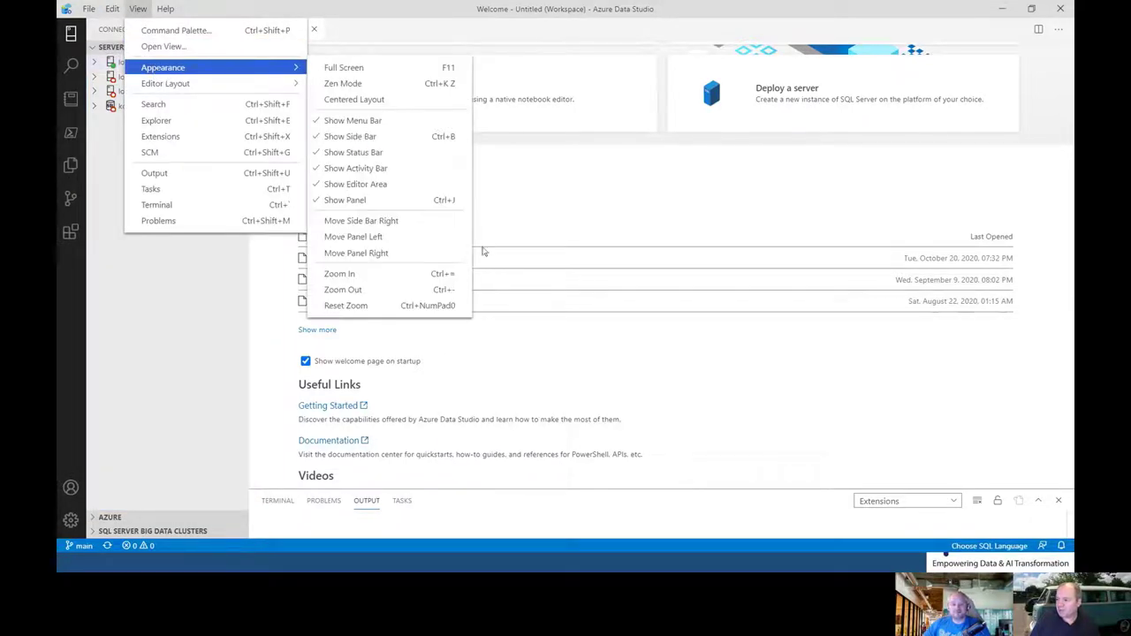
left_click(343, 275)
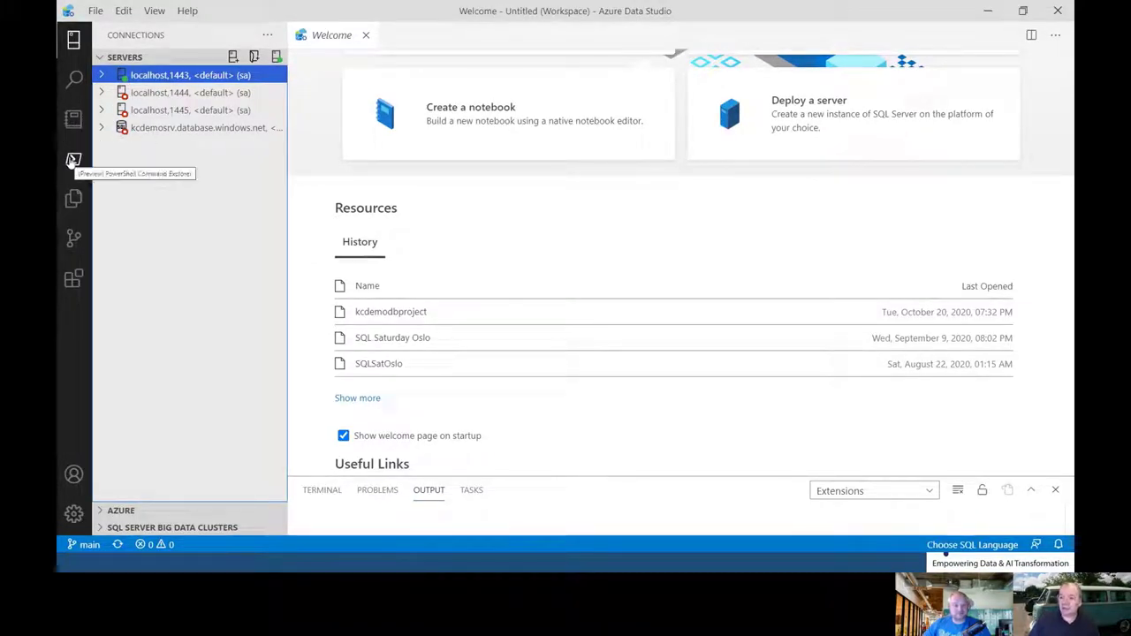
left_click(74, 199)
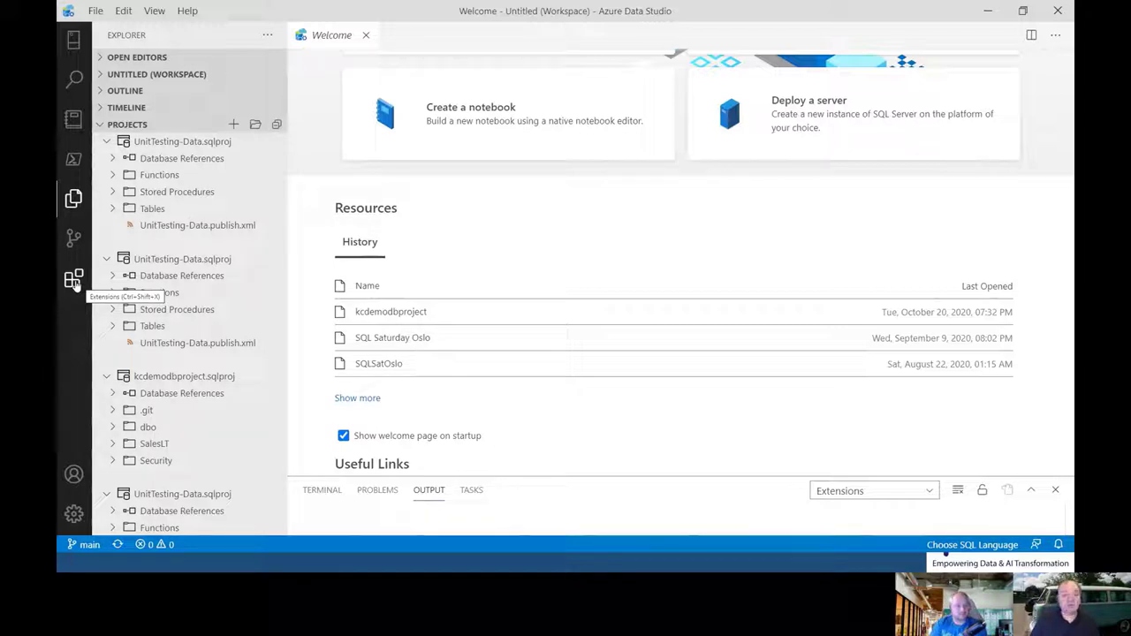
Search extensions for 'database projects', view SQL Database Projects, then advance to the Boards slide
left_click(74, 281)
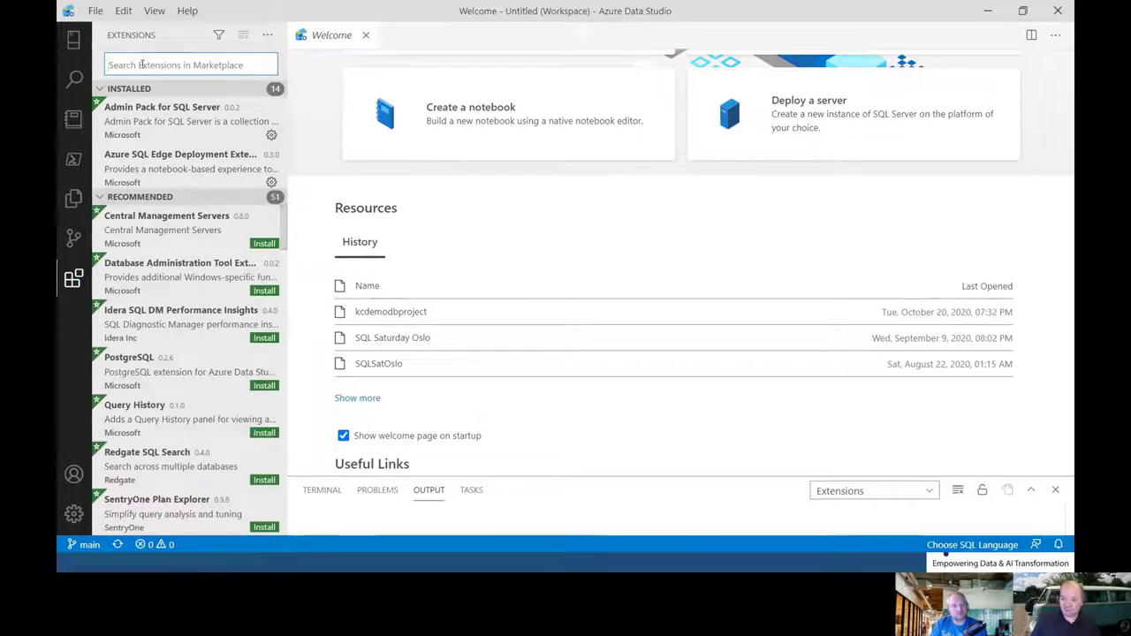
type("database")
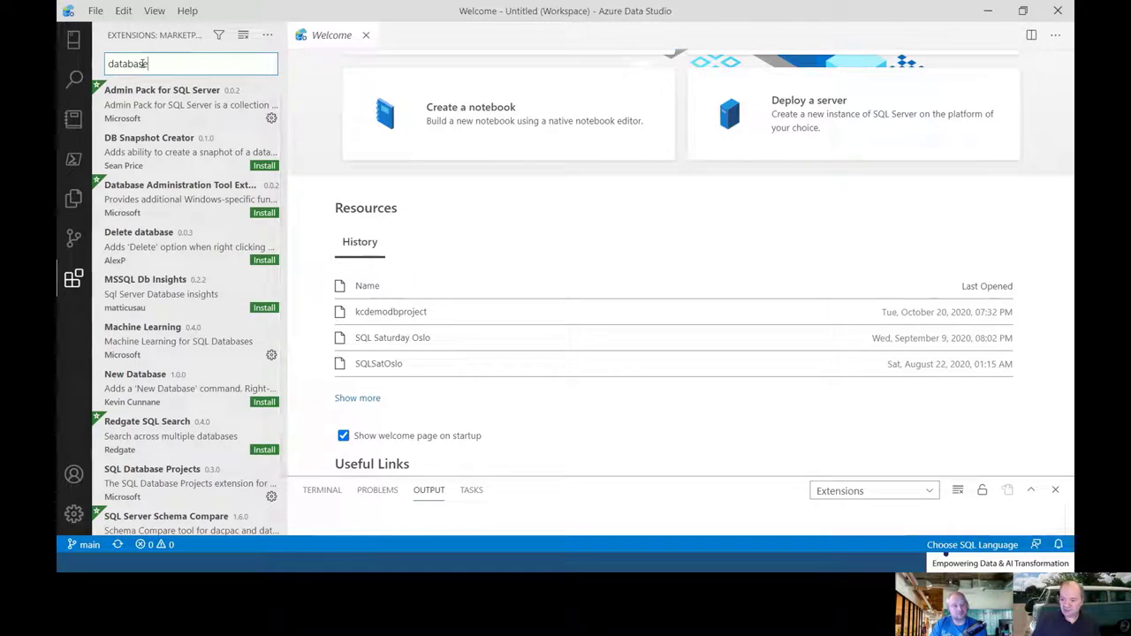
type(" projects")
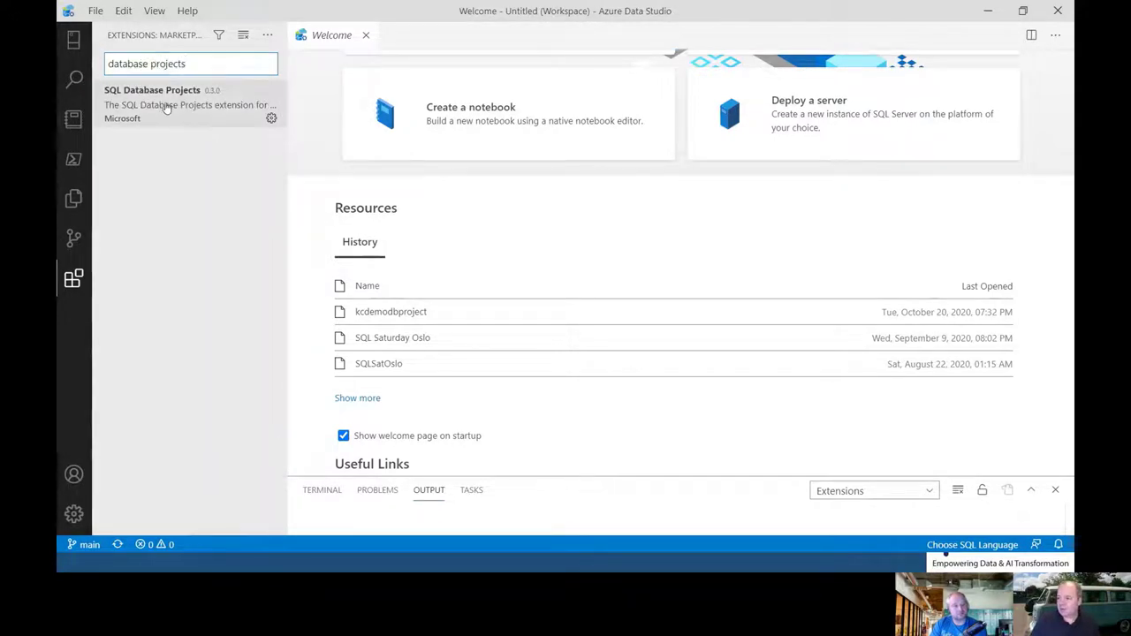
left_click(165, 106)
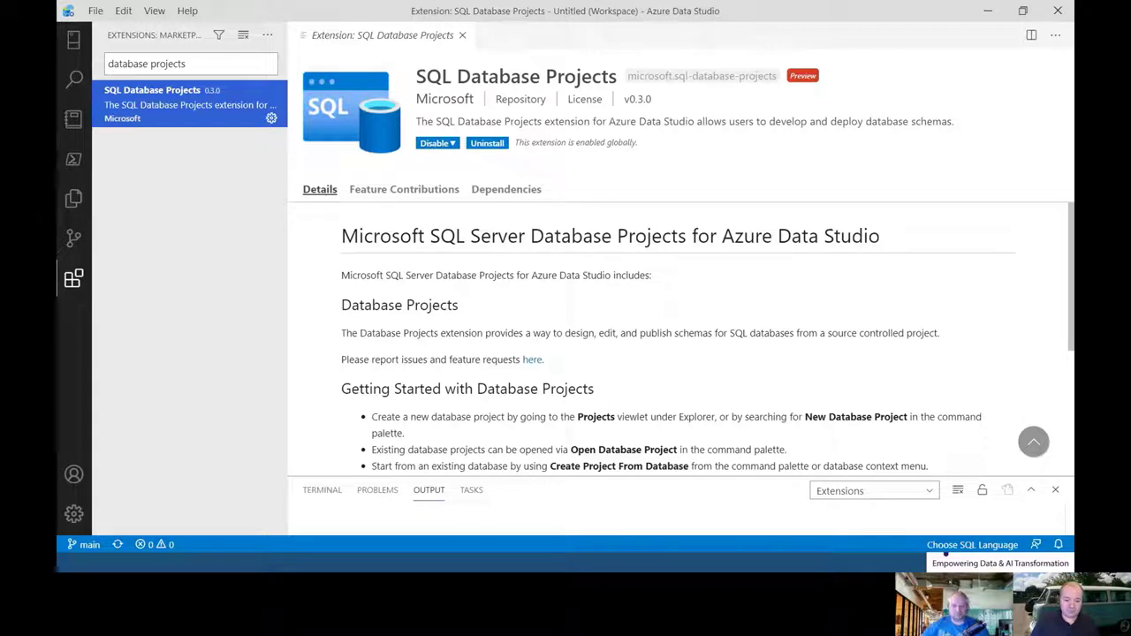
key("alt+Tab")
key("Right")
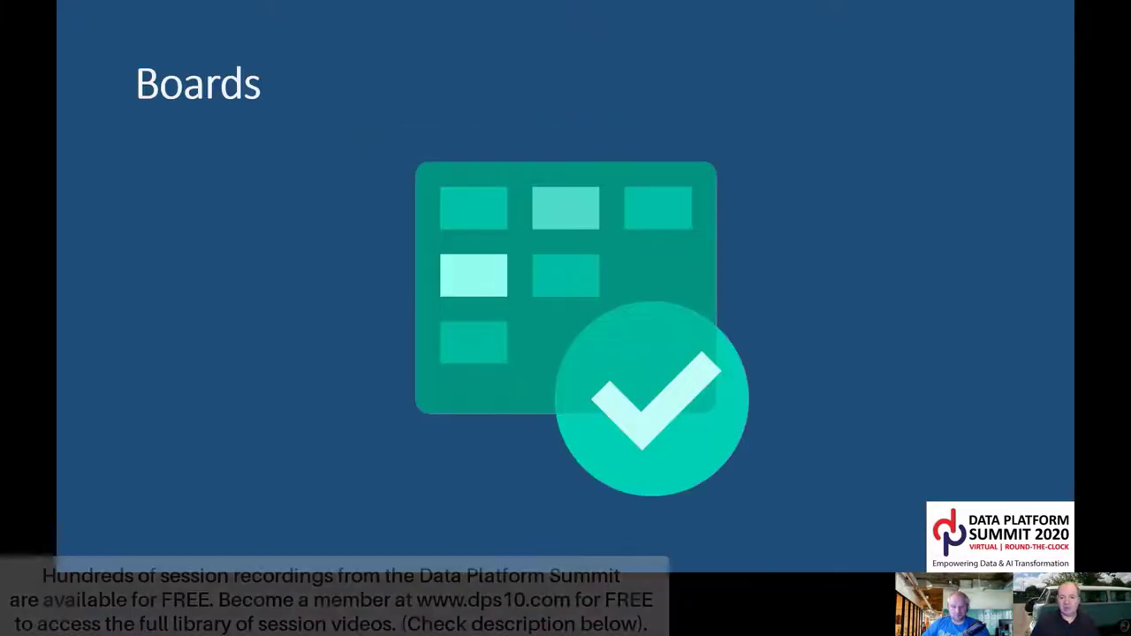
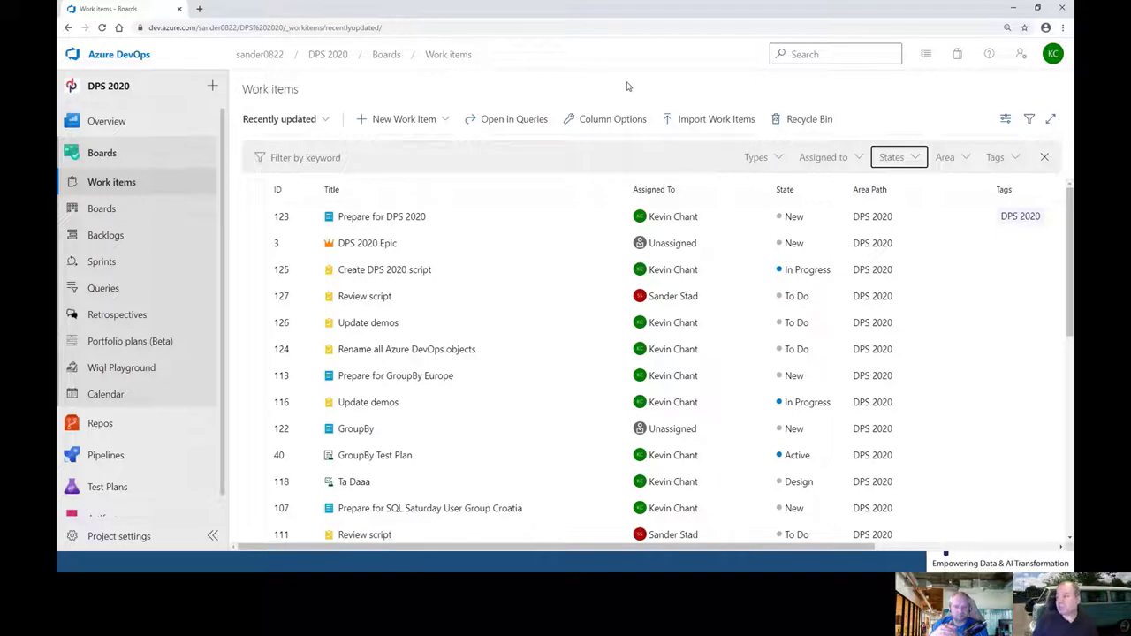
Filter the work items to the Removed state, then open the DPS 2020 Team Kanban board
left_click(909, 160)
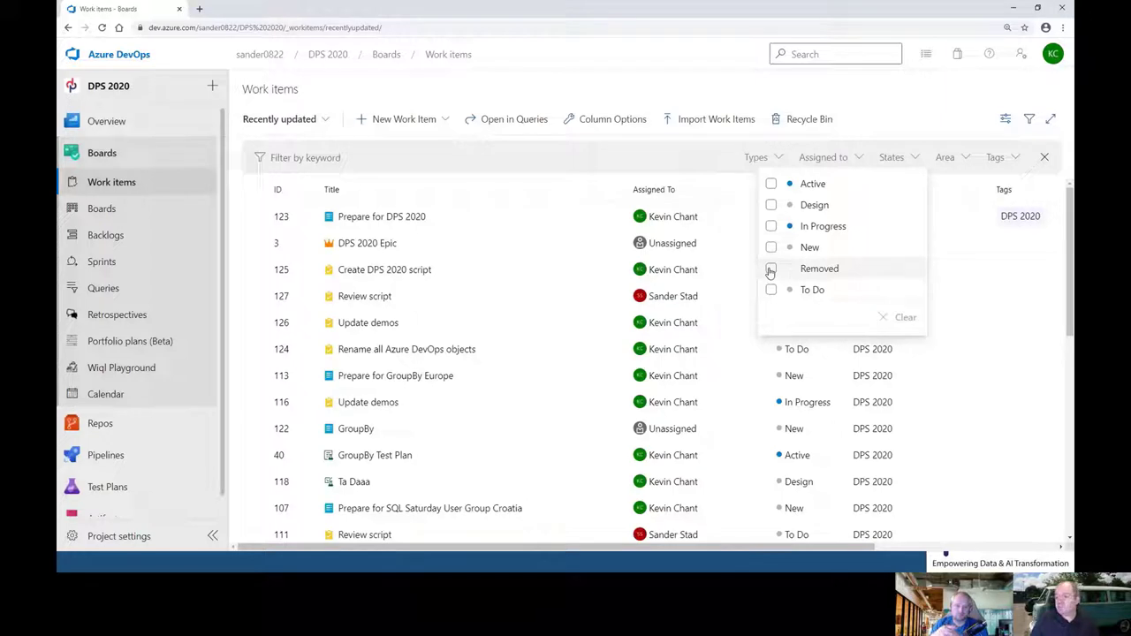
left_click(770, 271)
left_click(489, 363)
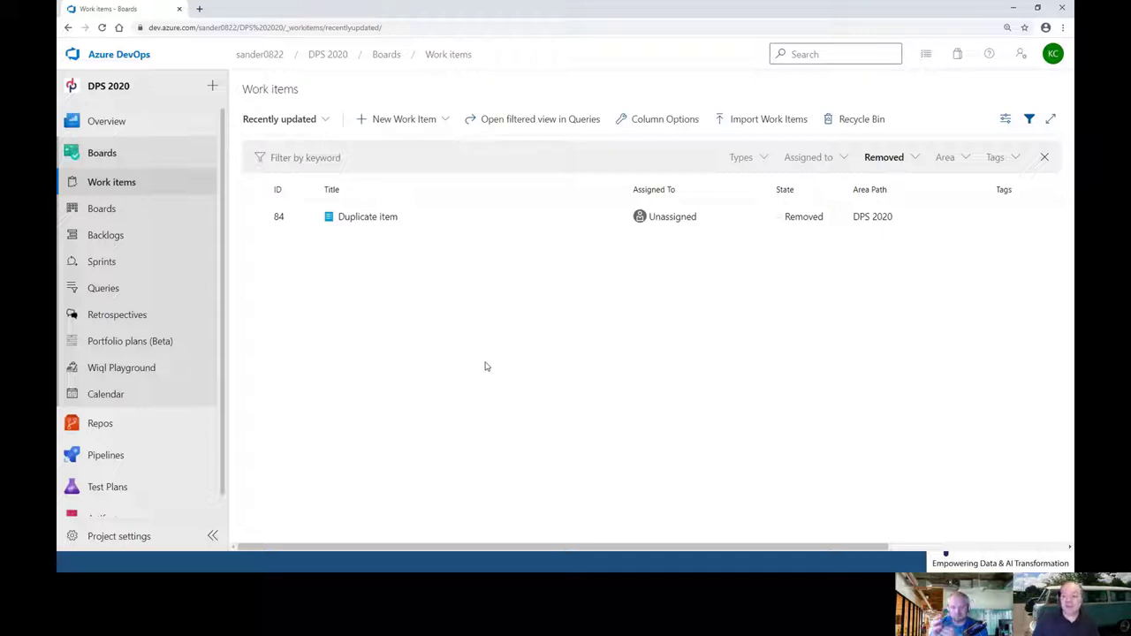
left_click(100, 209)
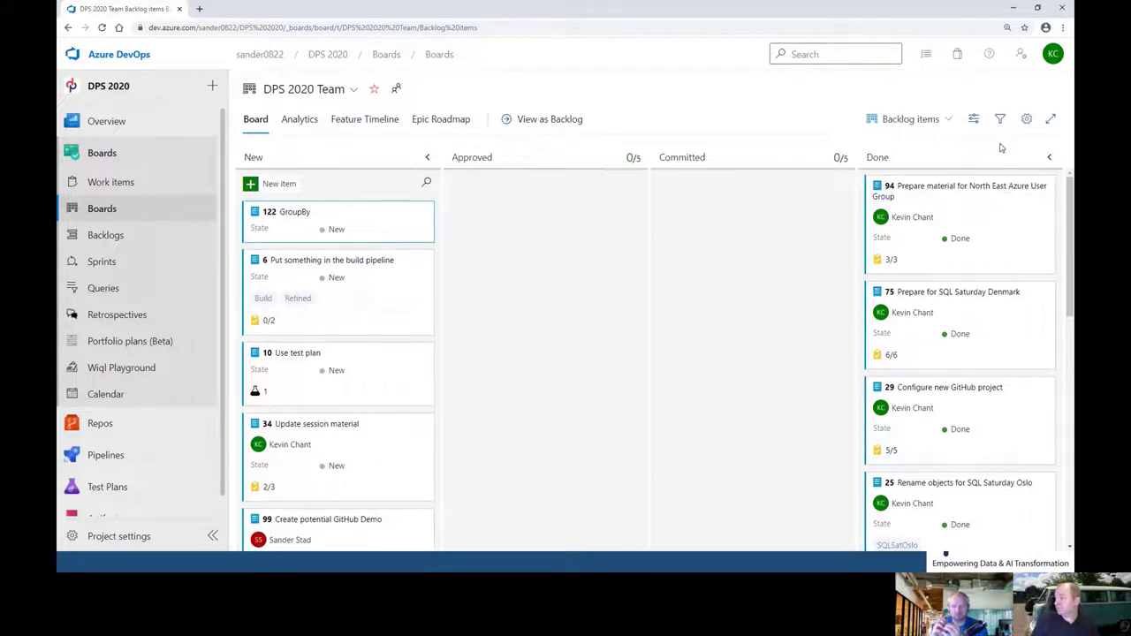
Review the board's Tag colors, Columns and Swimlanes settings, cancel unchanged, then open the Epics backlog
left_click(1027, 121)
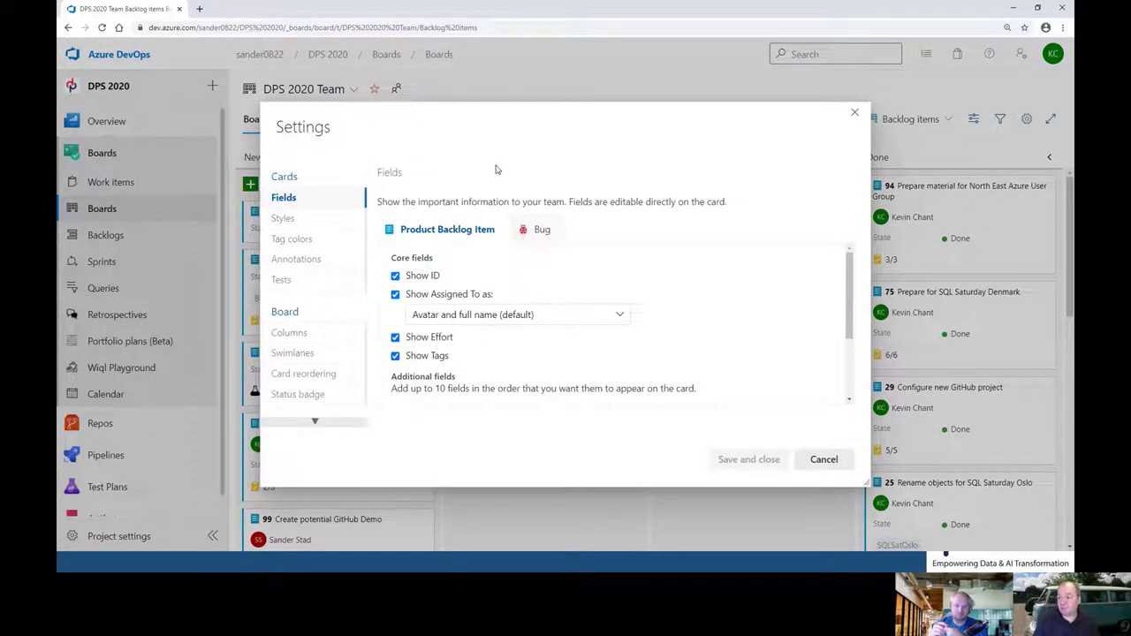
left_click(295, 240)
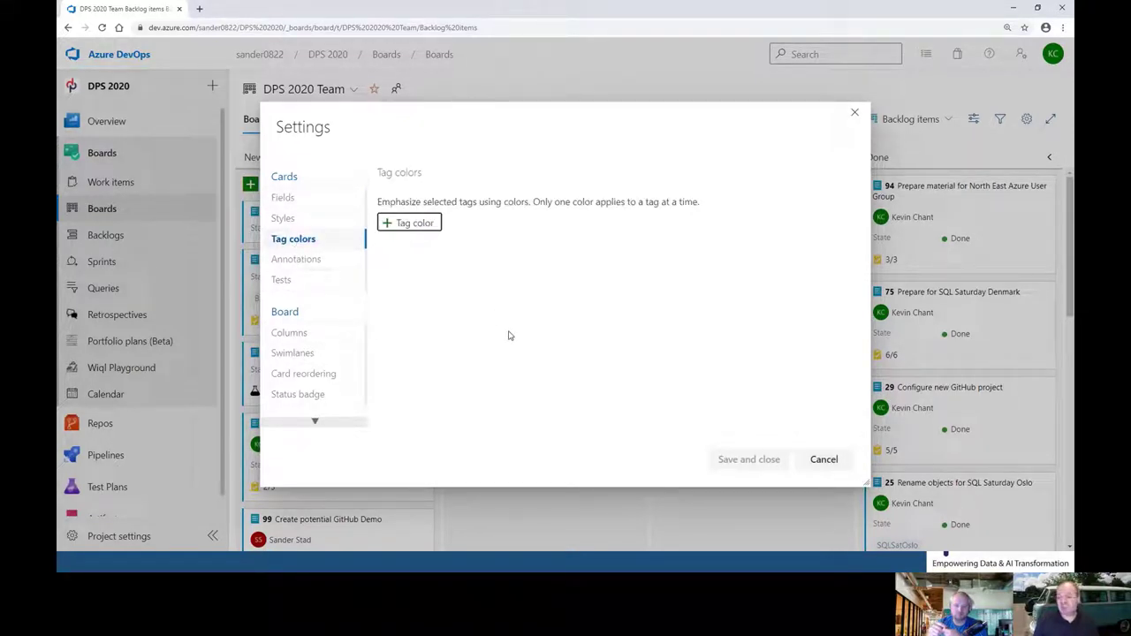
left_click(286, 340)
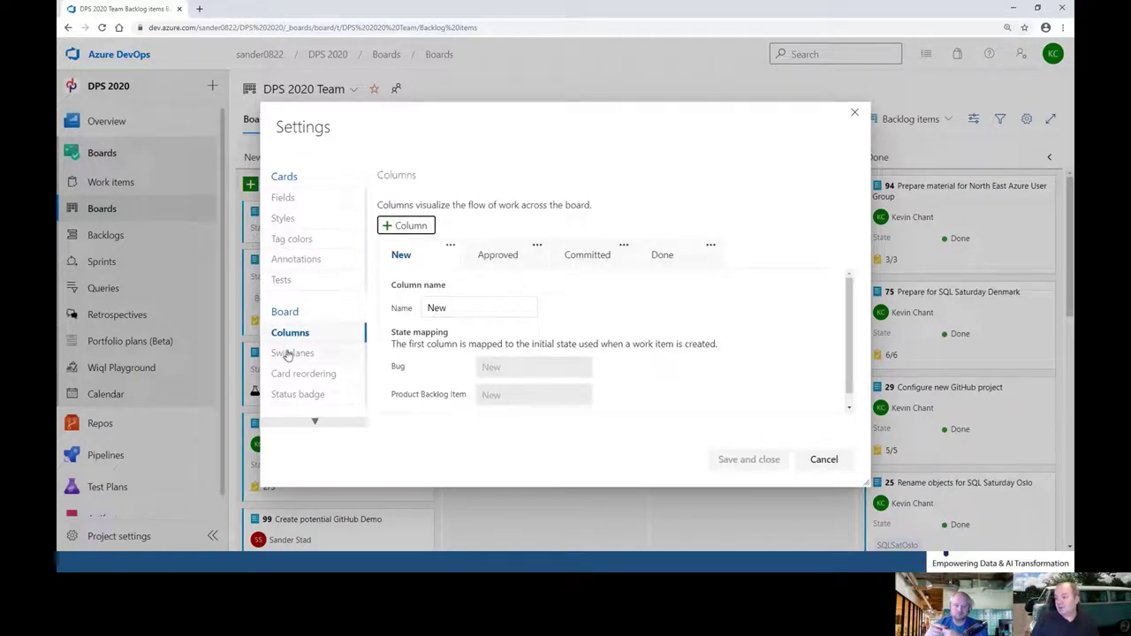
left_click(285, 354)
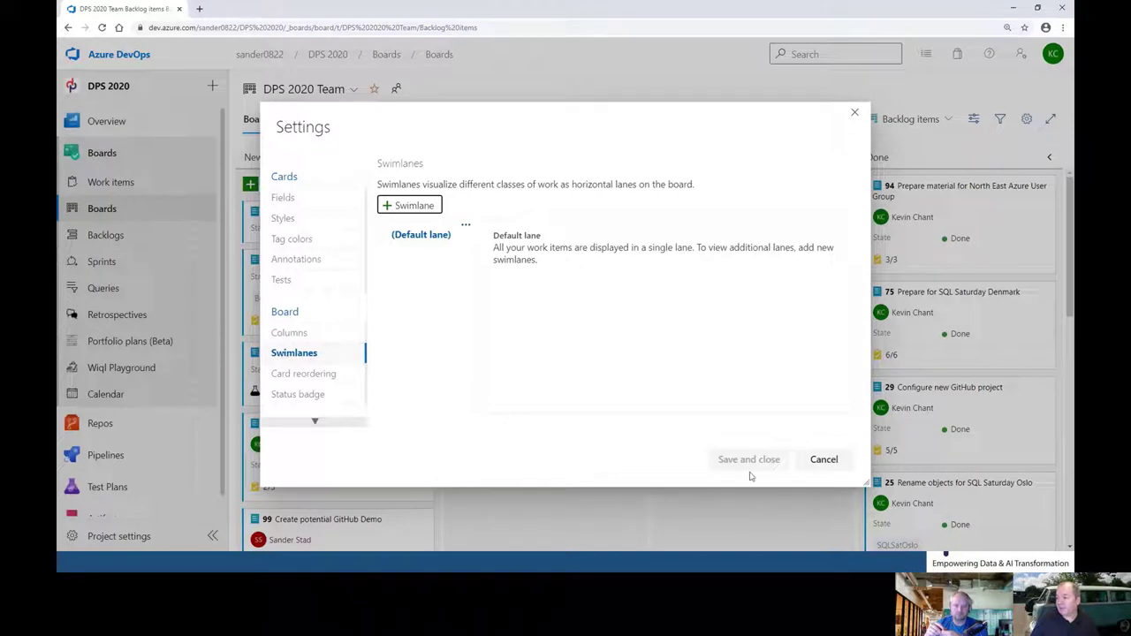
left_click(826, 459)
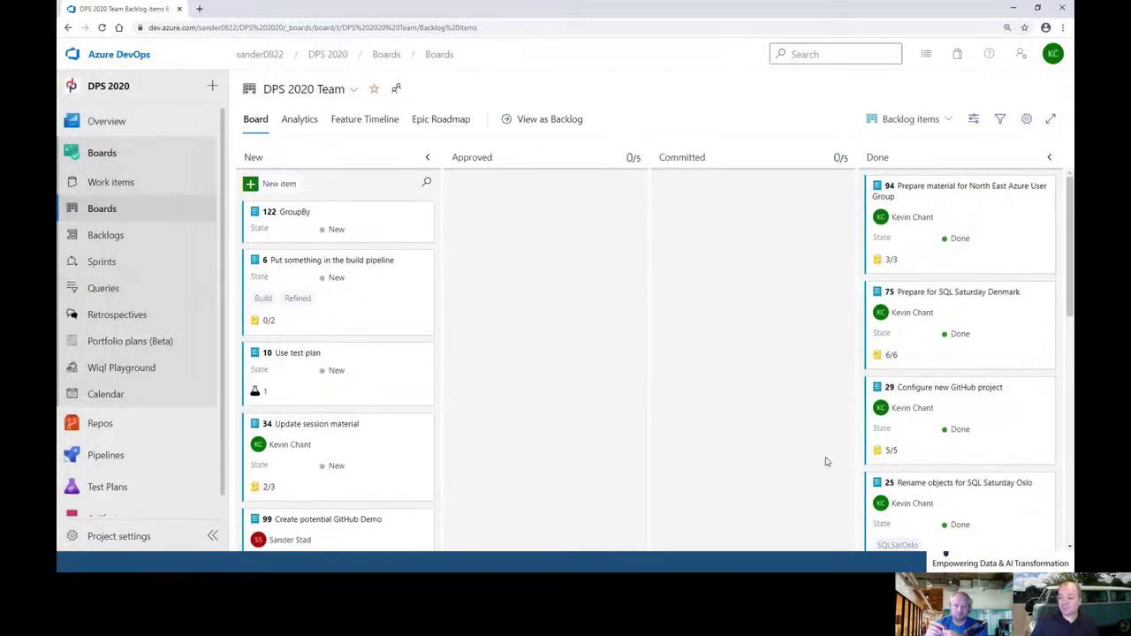
left_click(95, 238)
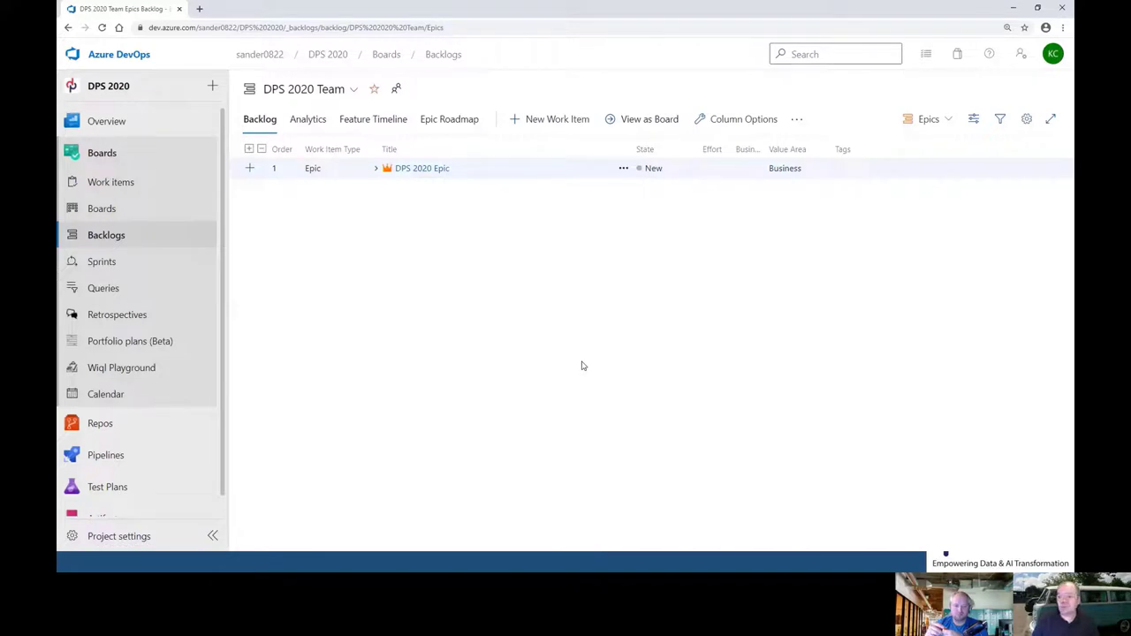
Switch the backlog level to Backlog items, then open the Sprint 11 taskboard
left_click(939, 119)
left_click(893, 188)
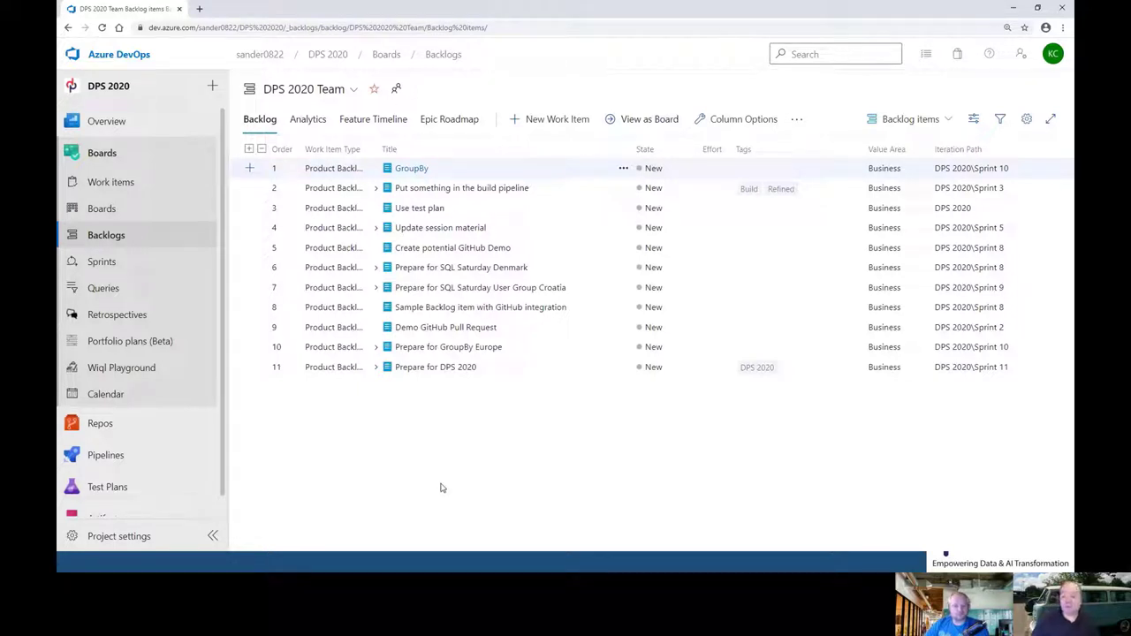
left_click(102, 262)
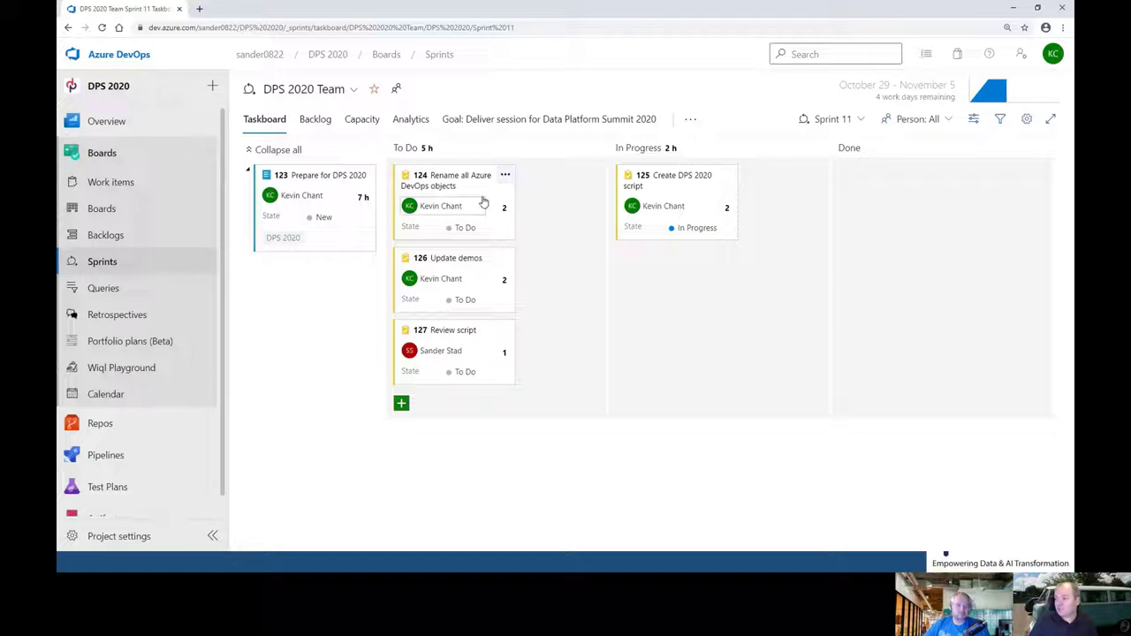
Move task 124 'Rename all Azure DevOps objects' from To Do to Done, then return to the backlog
left_click_drag(497, 202, 969, 212)
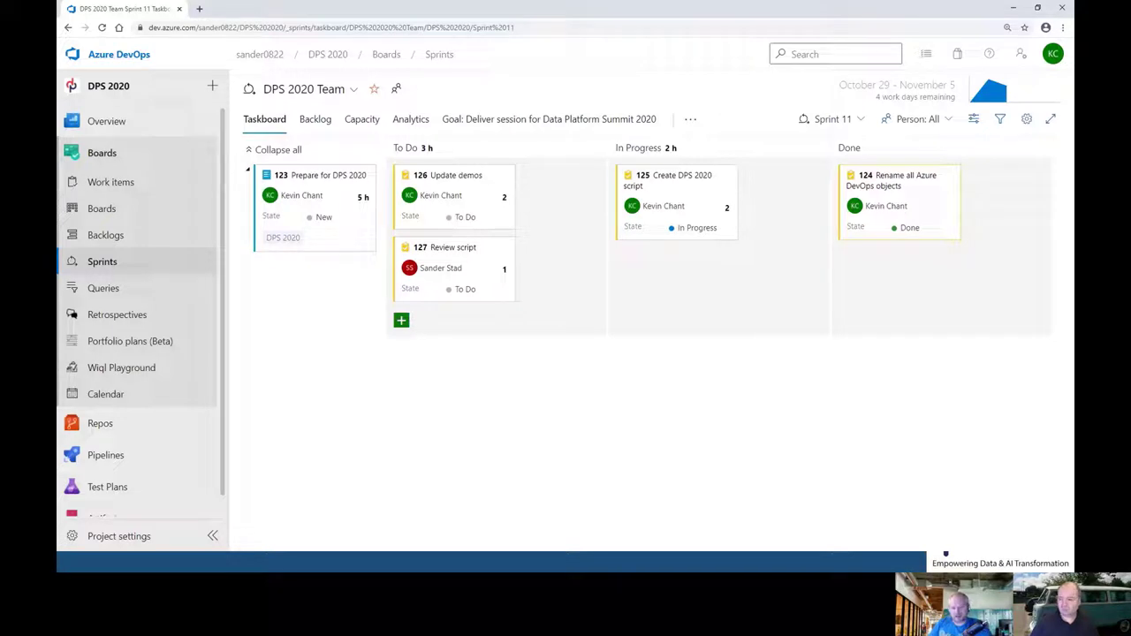
left_click(97, 235)
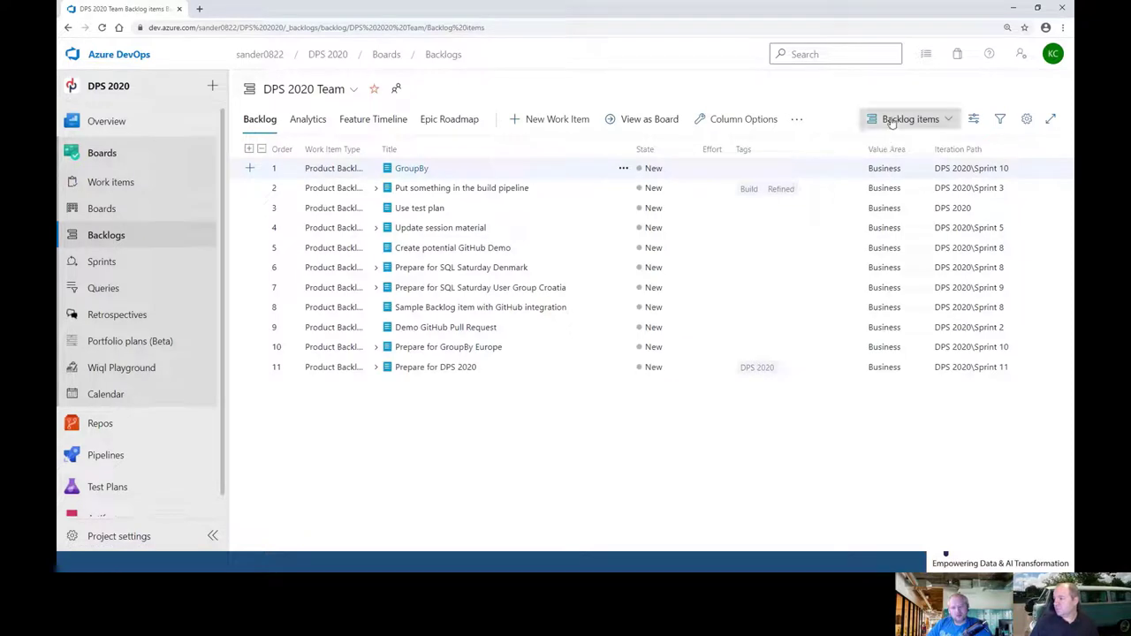
At Epic level, expand DPS 2020 Epic, Demo Feature and 'Put something in version control' tasks, then collapse them
left_click(894, 118)
left_click(879, 147)
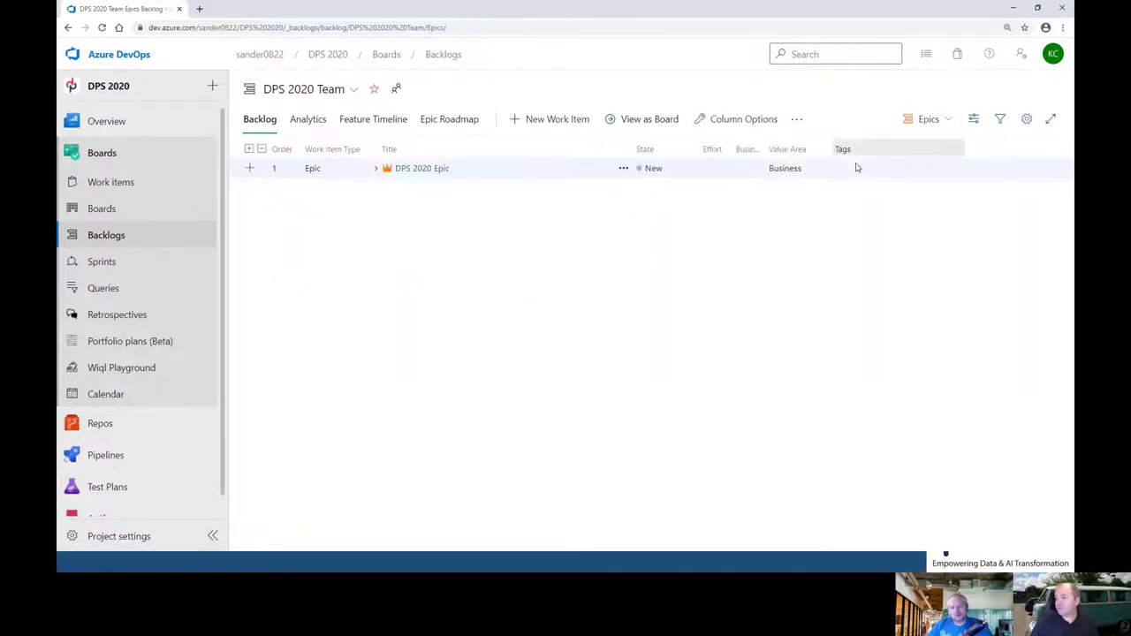
left_click(374, 173)
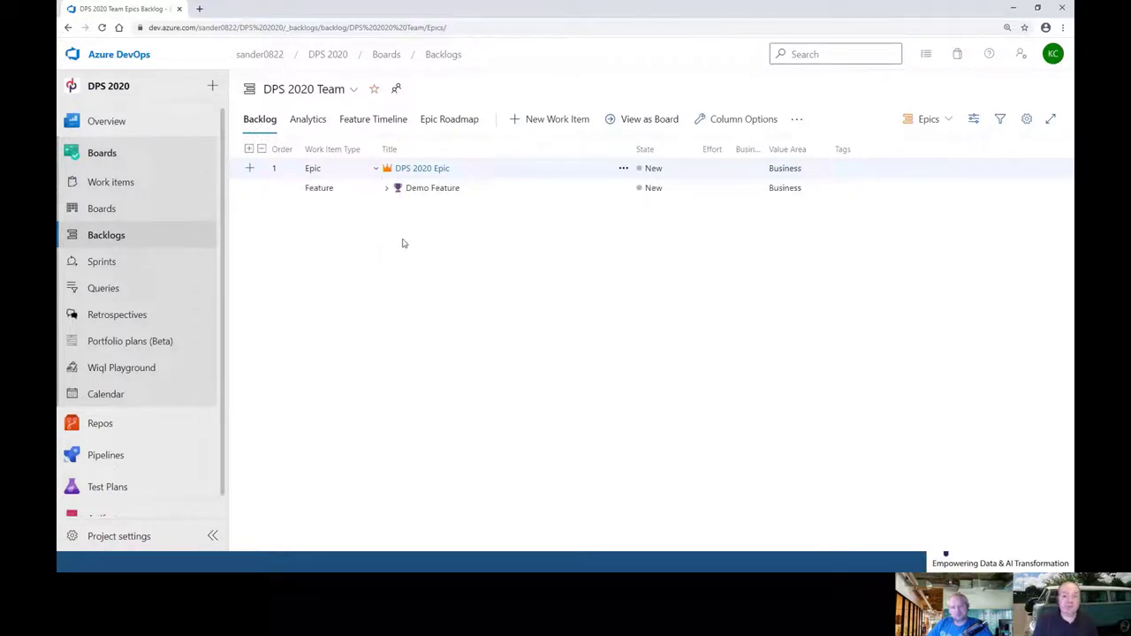
left_click(386, 189)
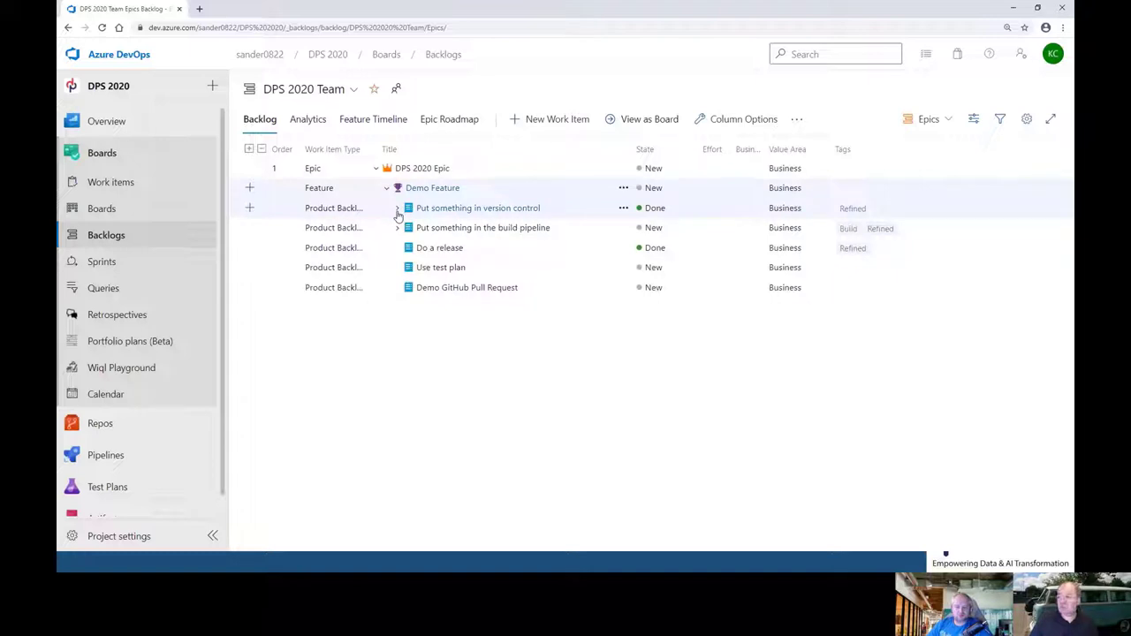
left_click(396, 210)
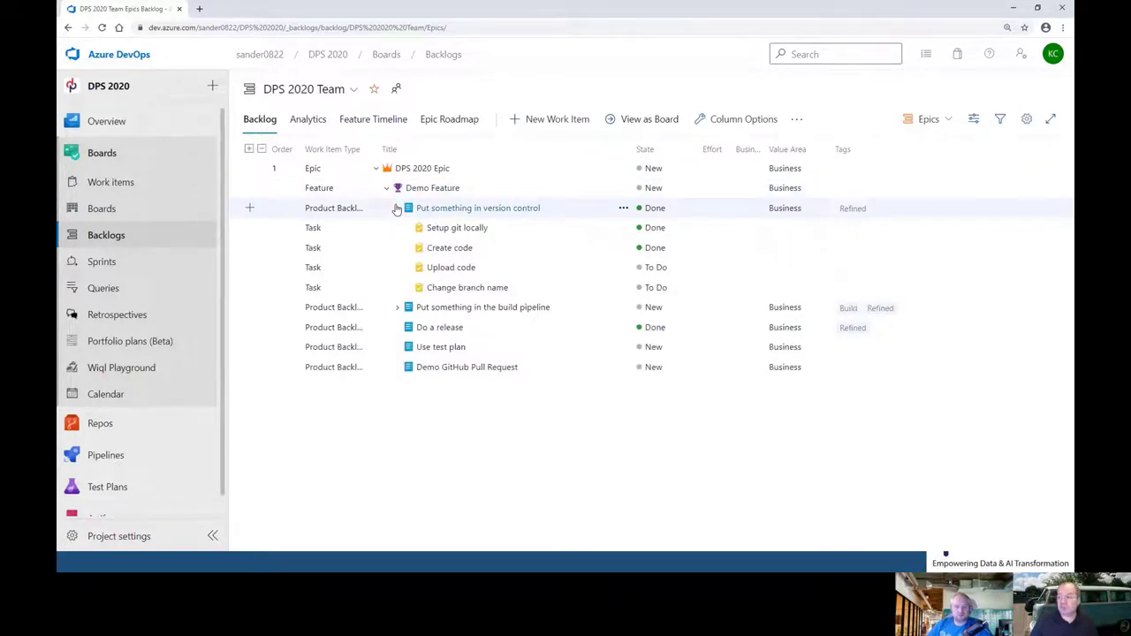
left_click(397, 209)
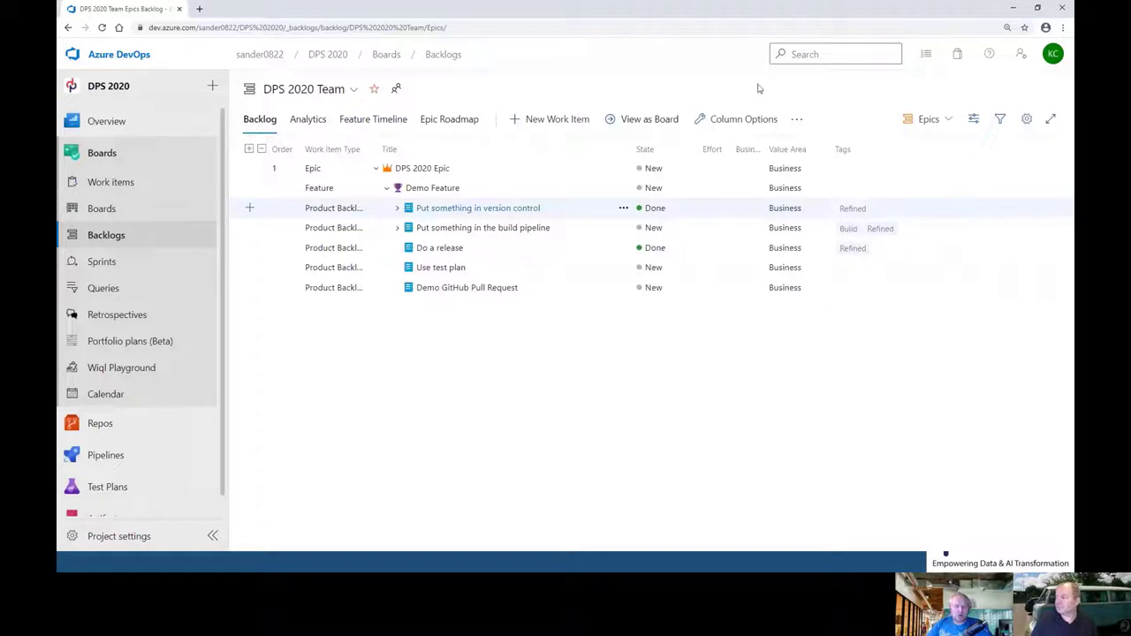
Switch the backlog back to Backlog items and advance to the next presentation slide
left_click(927, 121)
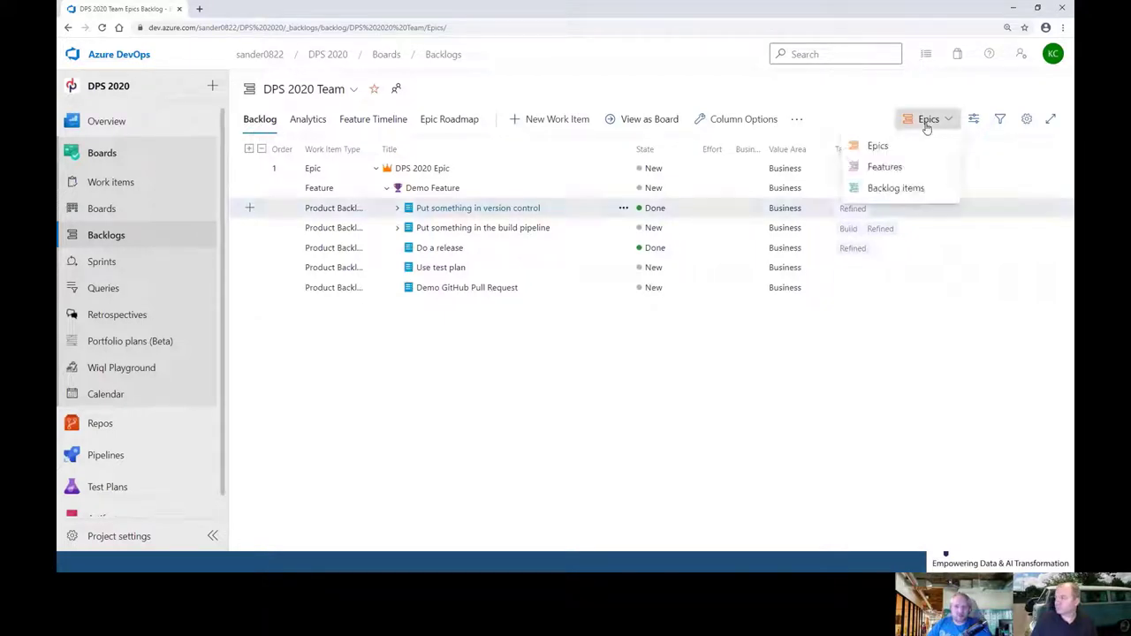
left_click(893, 189)
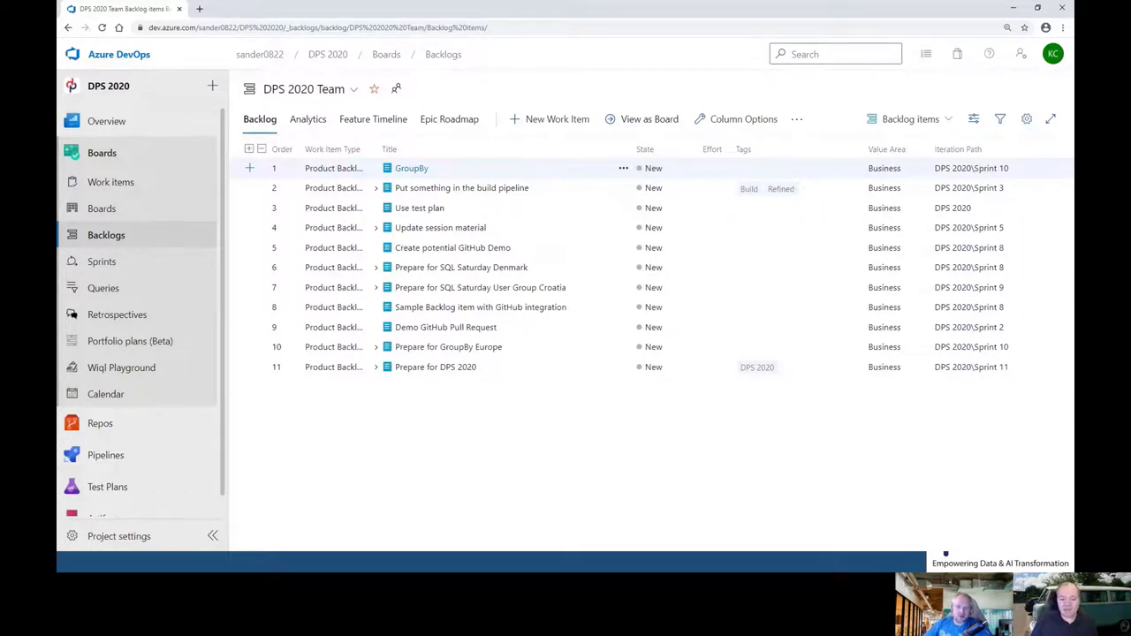
key("alt+Tab")
key("Right")
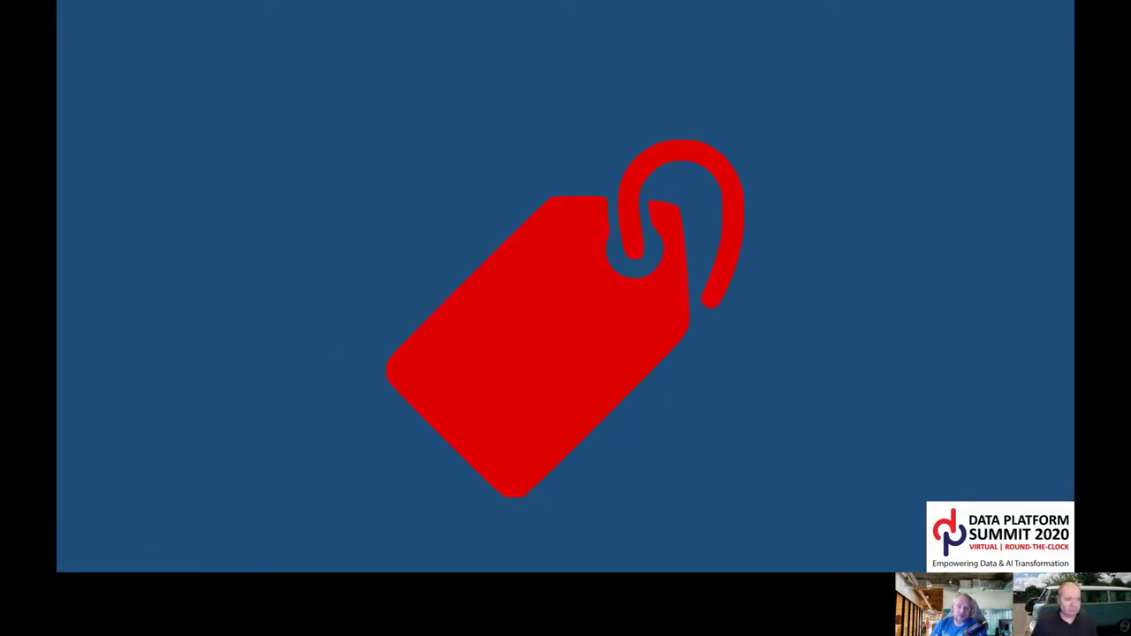
Leave the red tag slide and bring back the DPS 2020 Team backlog in the browser
key("alt+Tab")
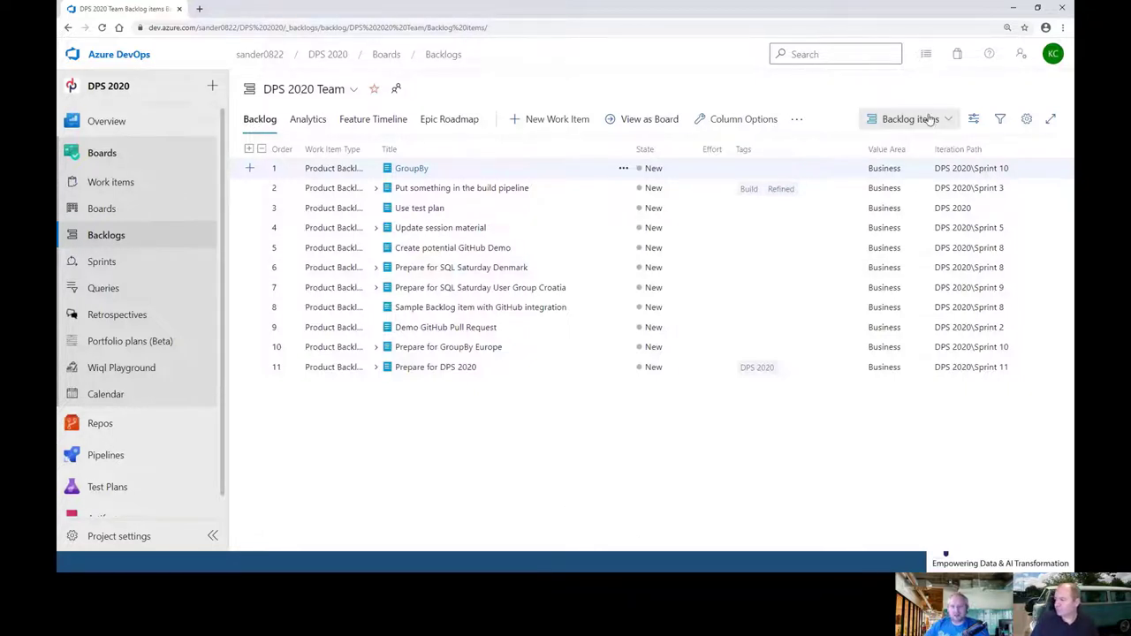
Show the backlog's tag filter options (Build, DPS 2020, Refined), then open the Queries page
left_click(1000, 119)
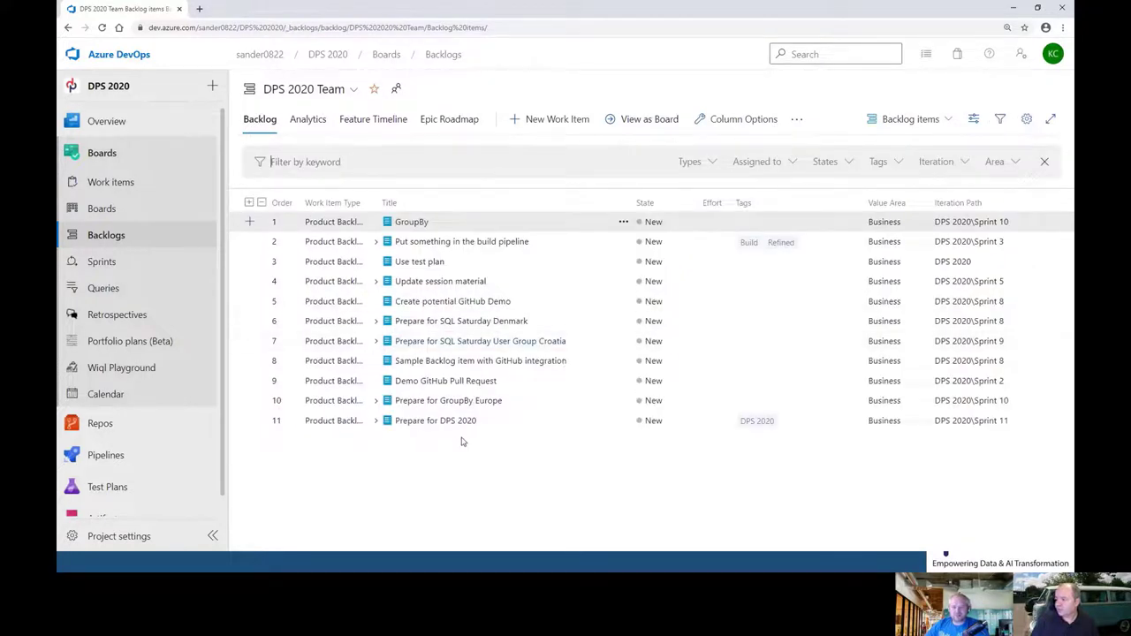
left_click(885, 163)
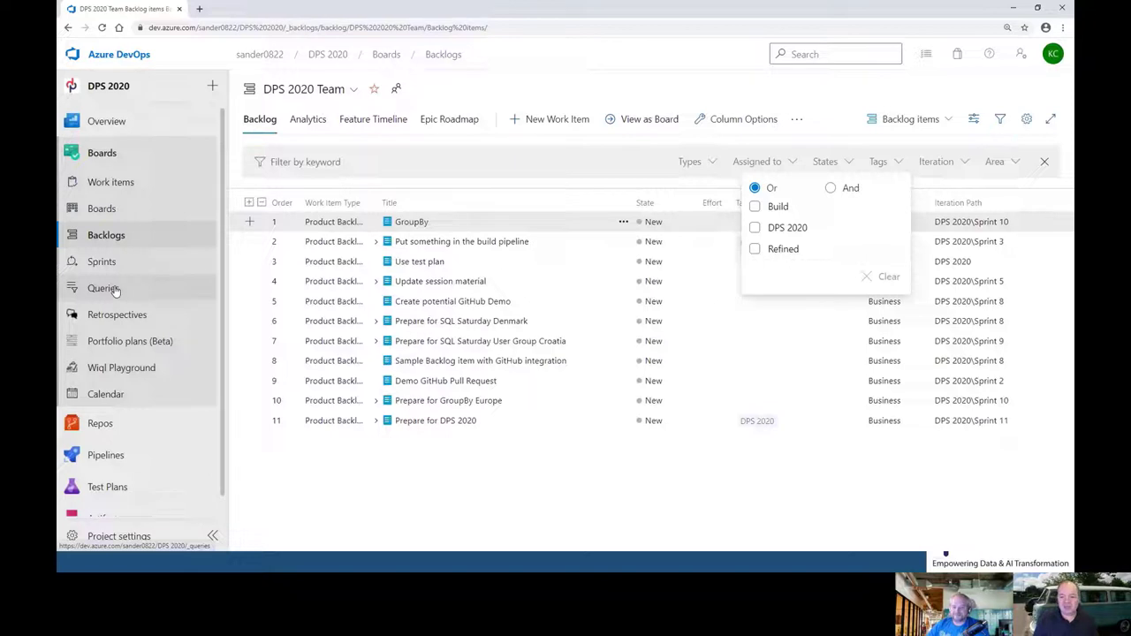
left_click(133, 289)
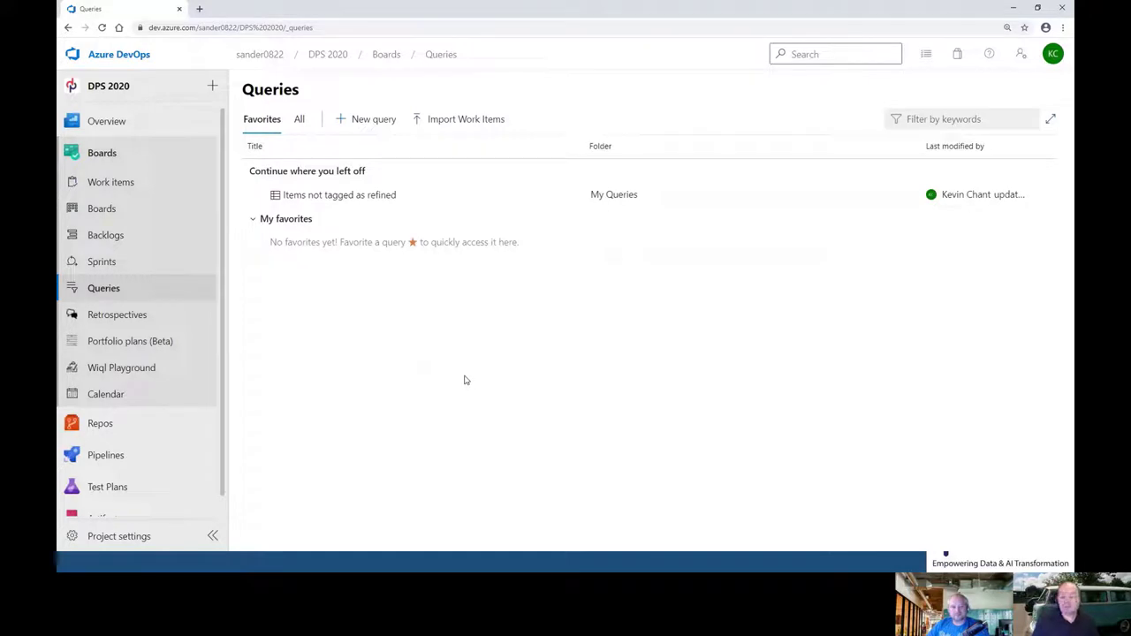
Open the 'Items not tagged as refined' query in the Editor and expand its more-actions menu
left_click(384, 196)
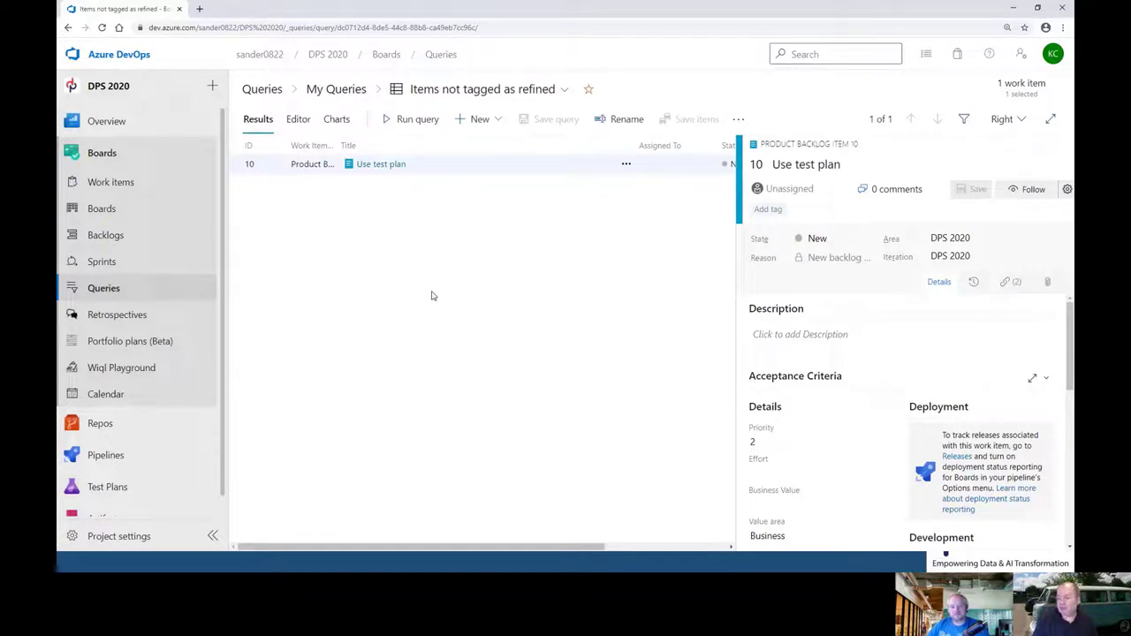
left_click(297, 118)
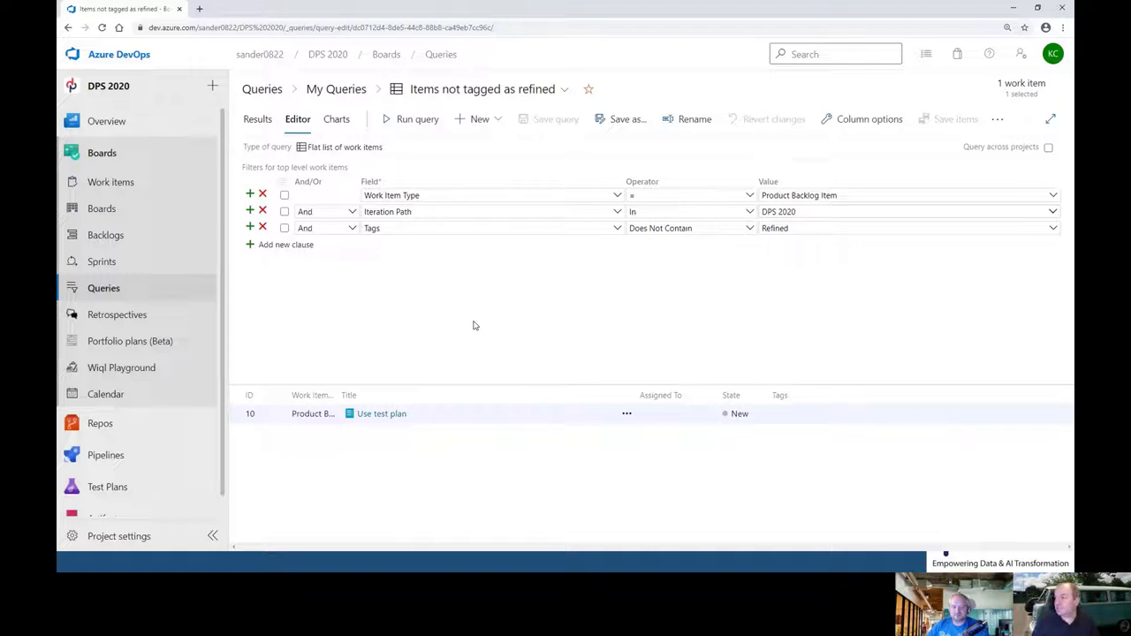
left_click(997, 119)
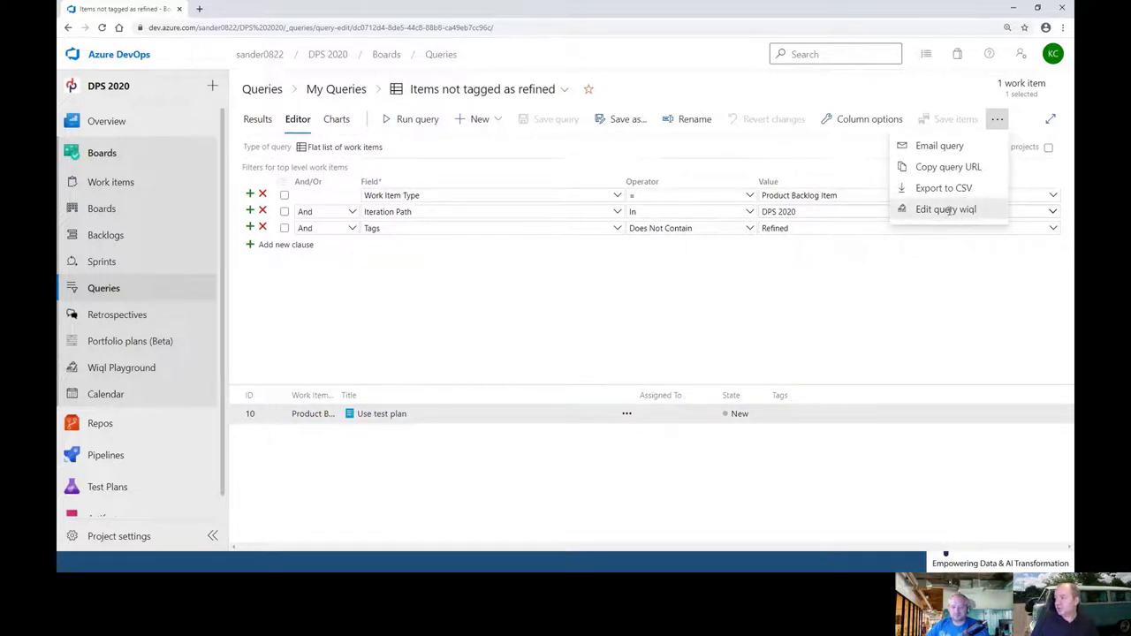
View the query's WIQL text, save it, and return to the DPS 2020 Team backlog
left_click(947, 212)
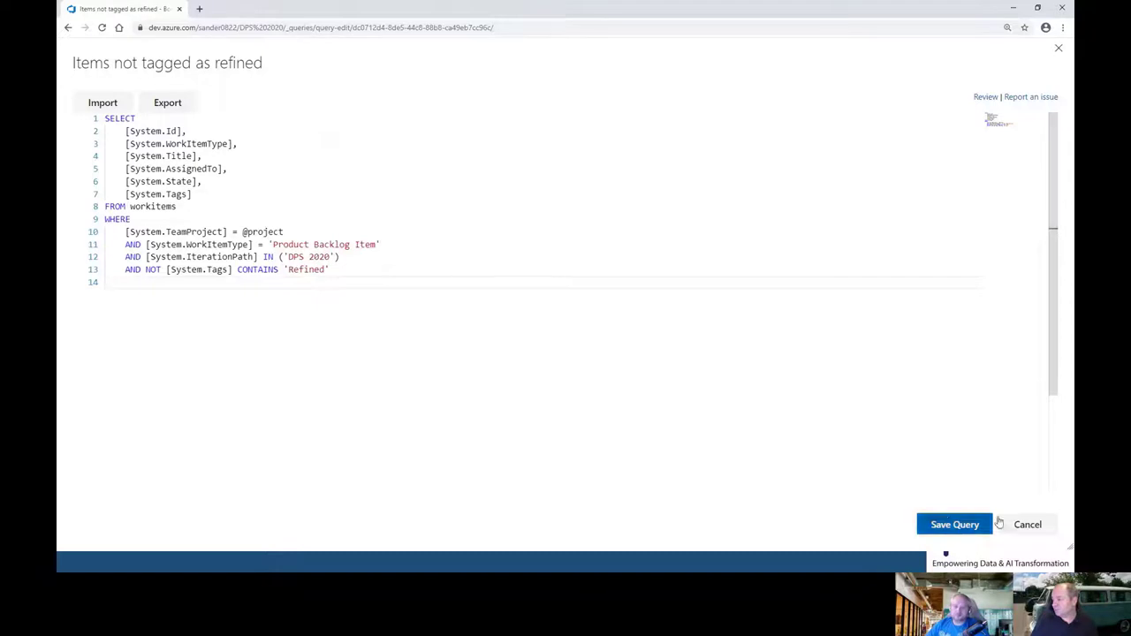
left_click(954, 525)
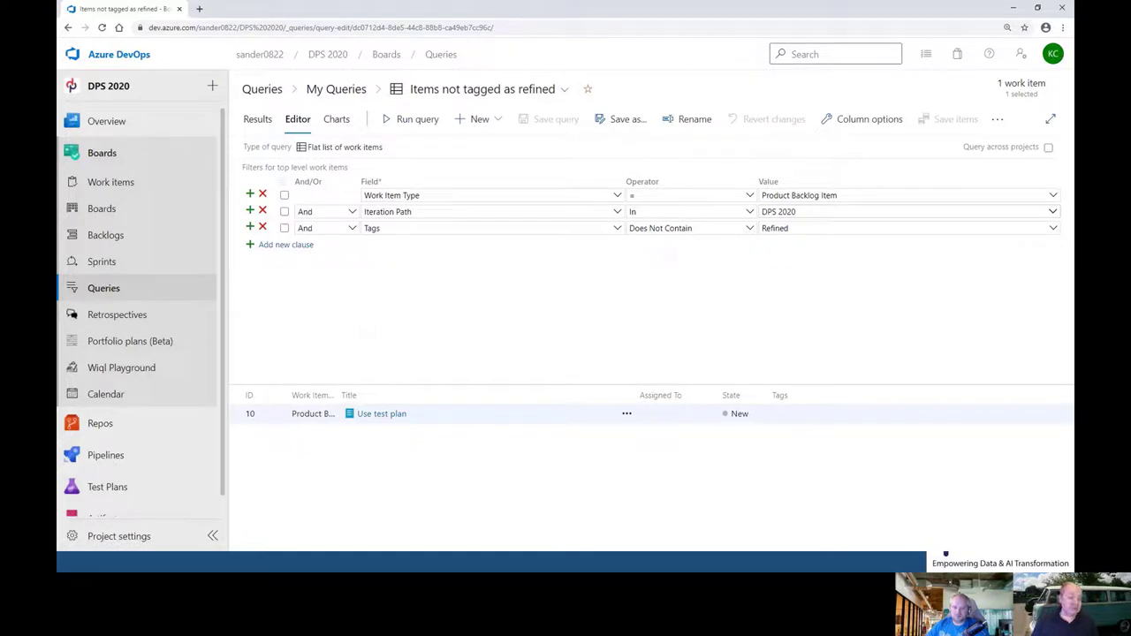
left_click(100, 235)
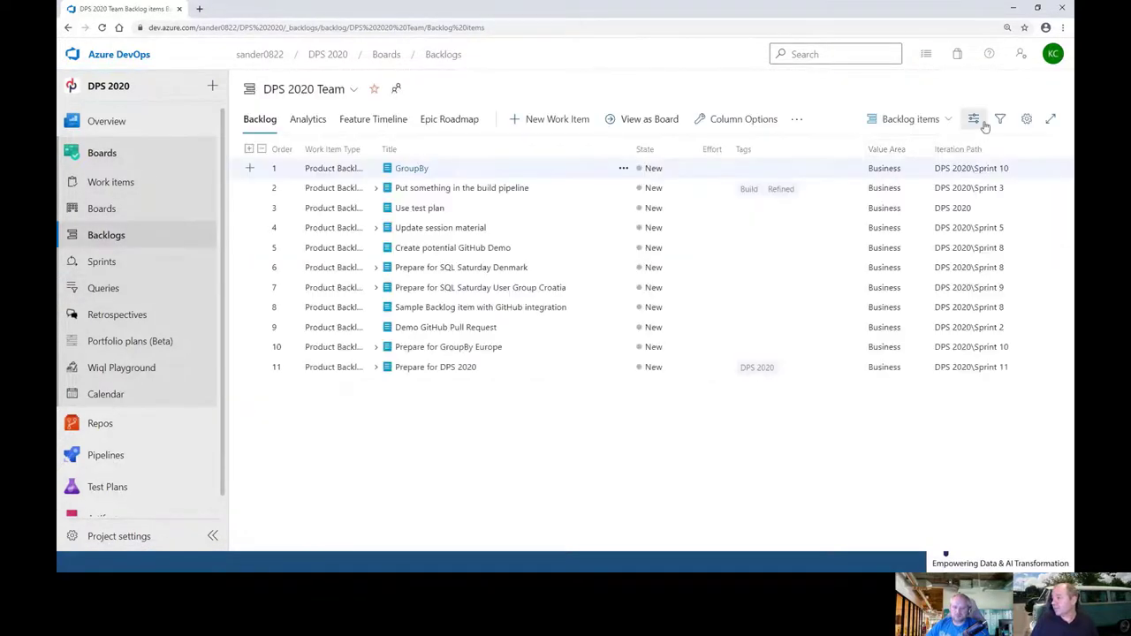
Show the backlog's tag filter choices again, then open the marketplace extensions menu
left_click(999, 119)
left_click(877, 162)
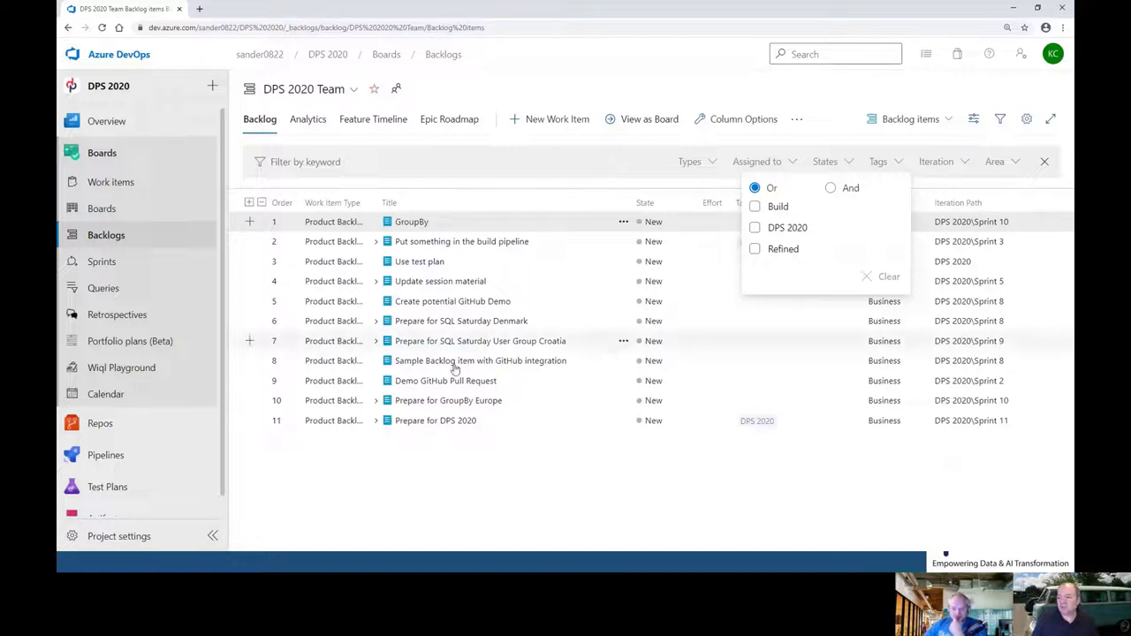
left_click(955, 57)
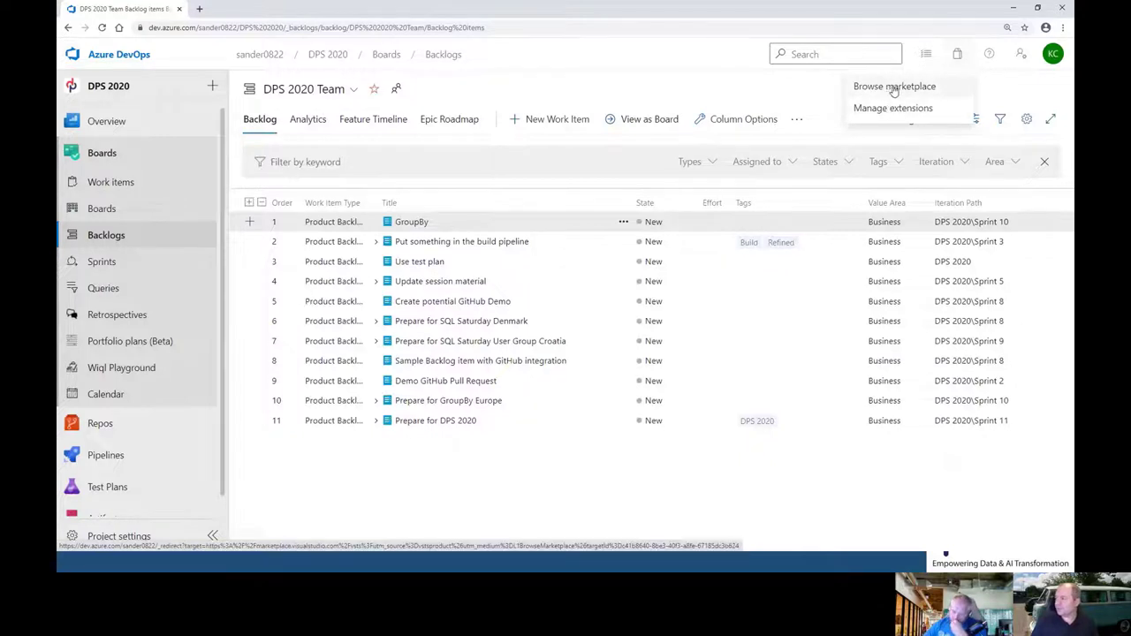
Search the Azure DevOps marketplace extensions for 'goal' to find Sprint Goal, then go back to the backlog
left_click(891, 88)
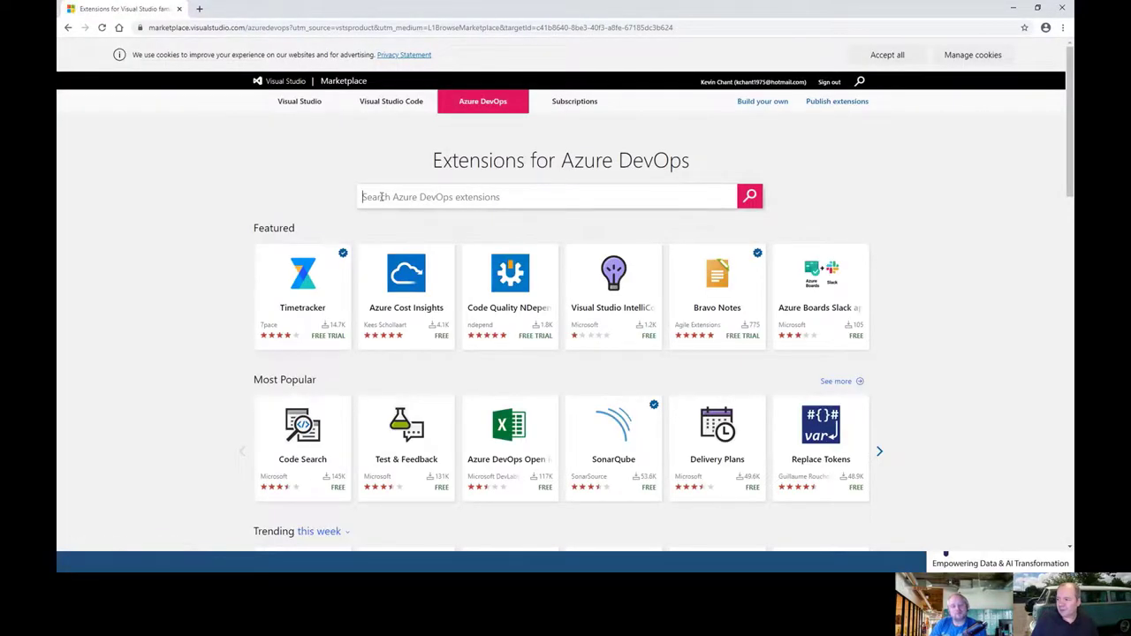
type("goal")
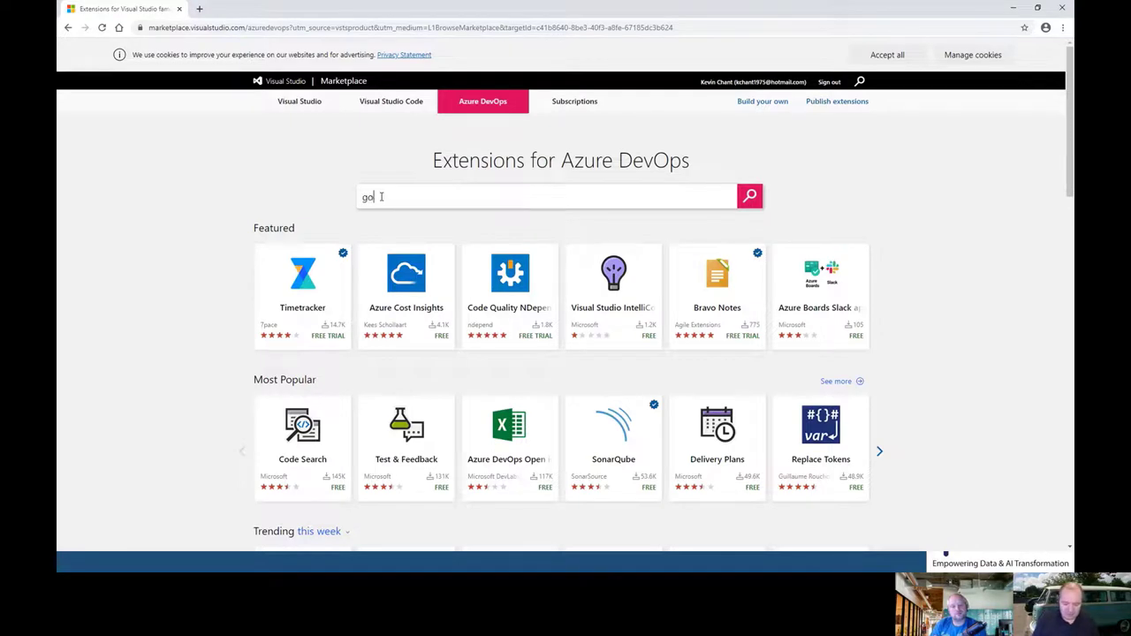
left_click(753, 198)
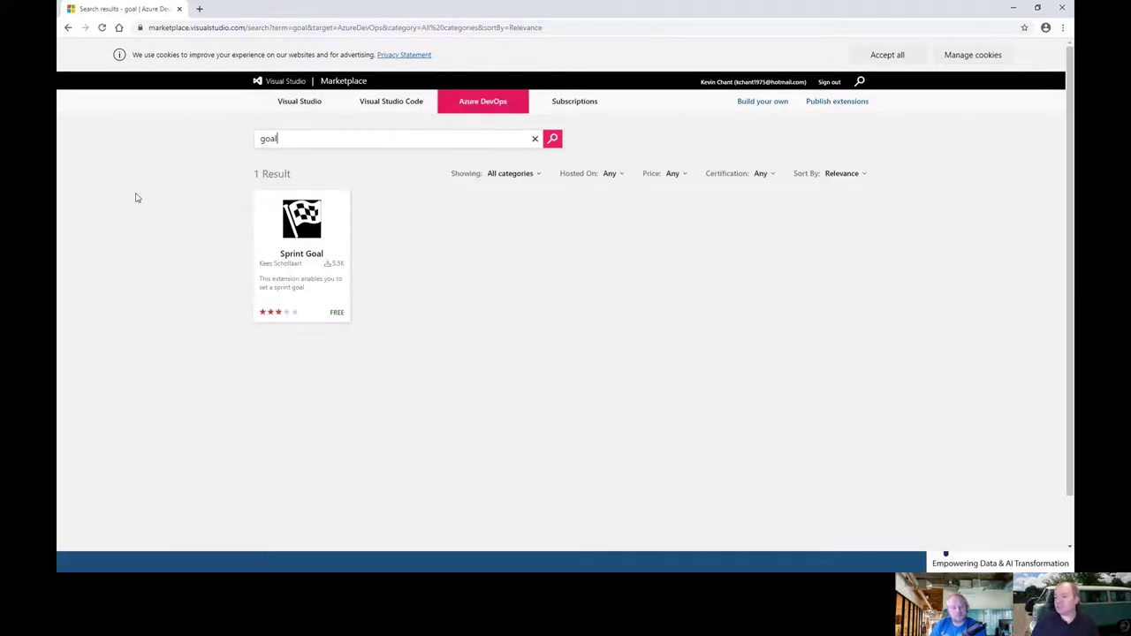
left_click(67, 29)
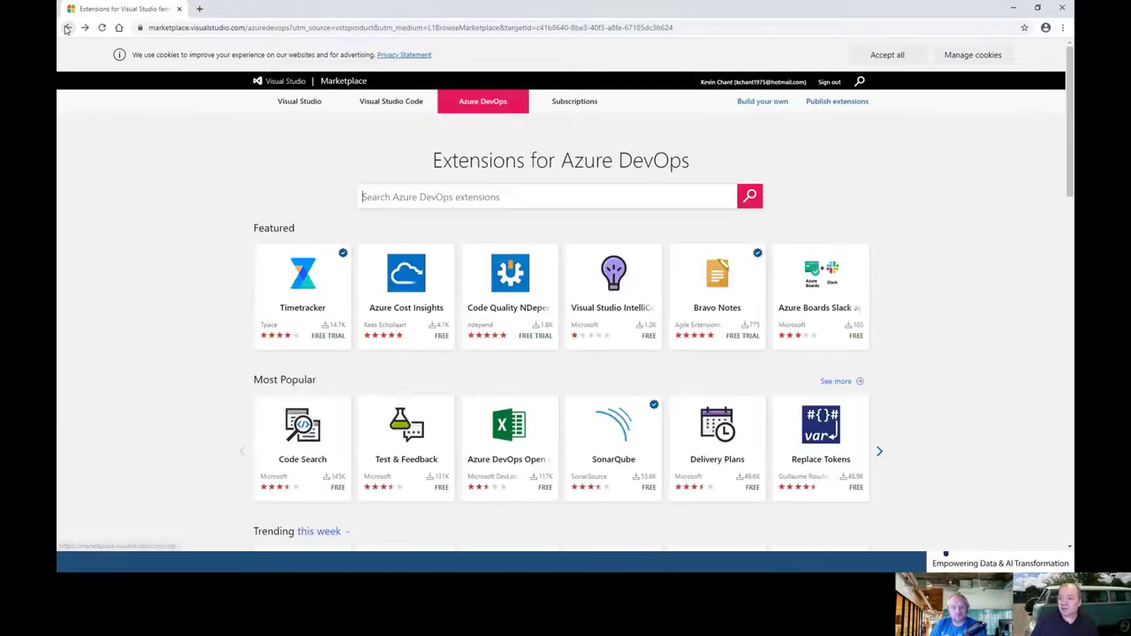
left_click(67, 29)
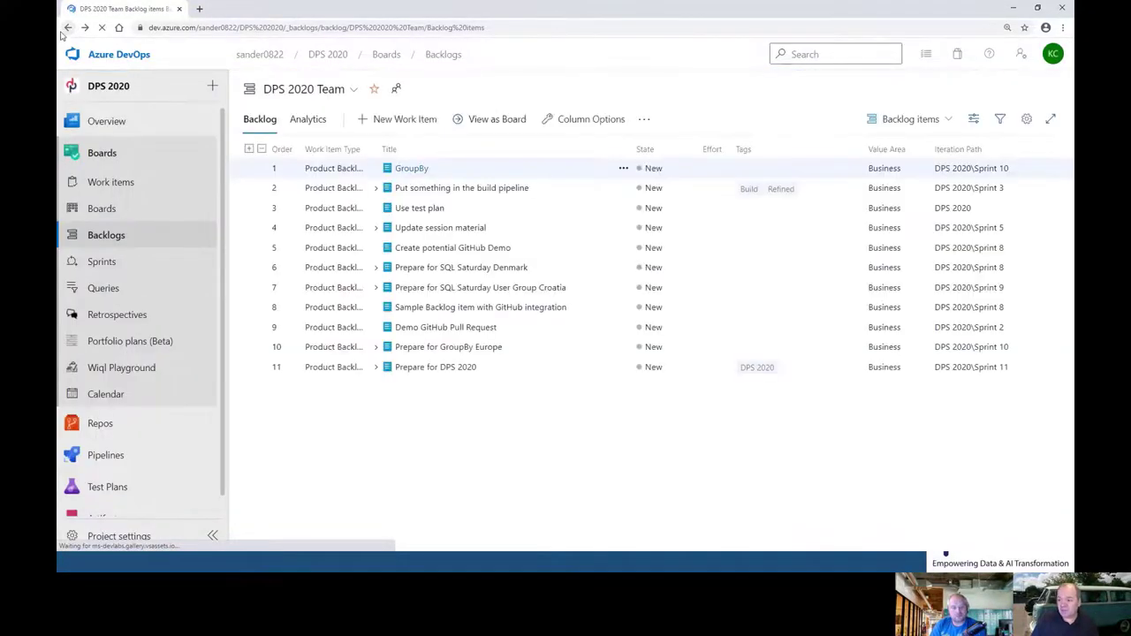
Show the Sprint 11 taskboard's goal, 'Deliver session for Data Platform Summit 2020'
left_click(97, 264)
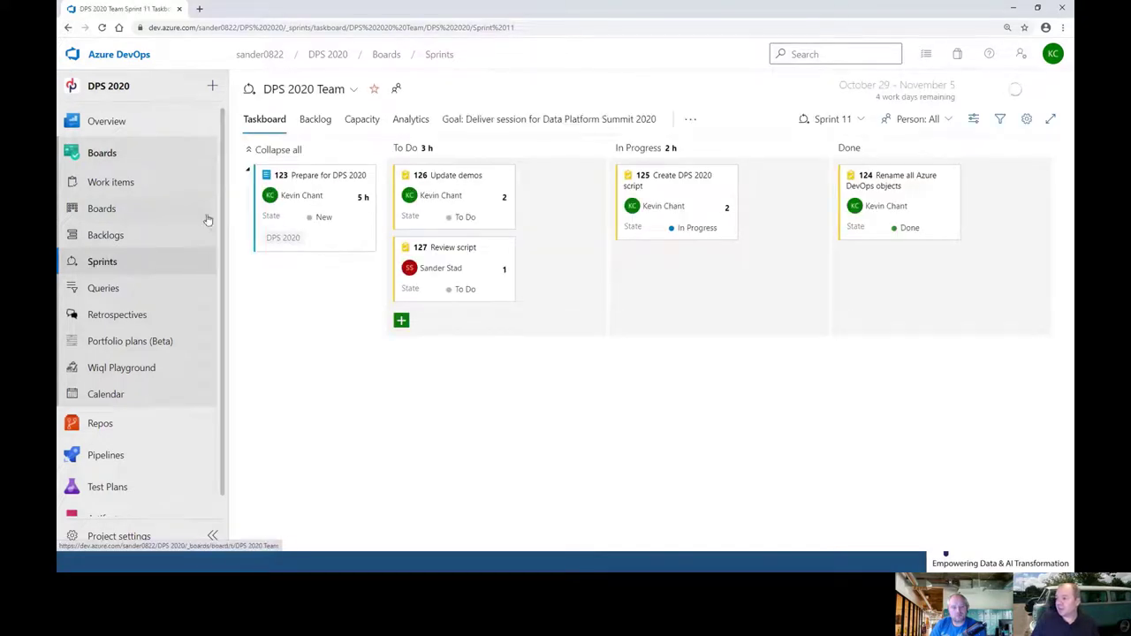
left_click(508, 122)
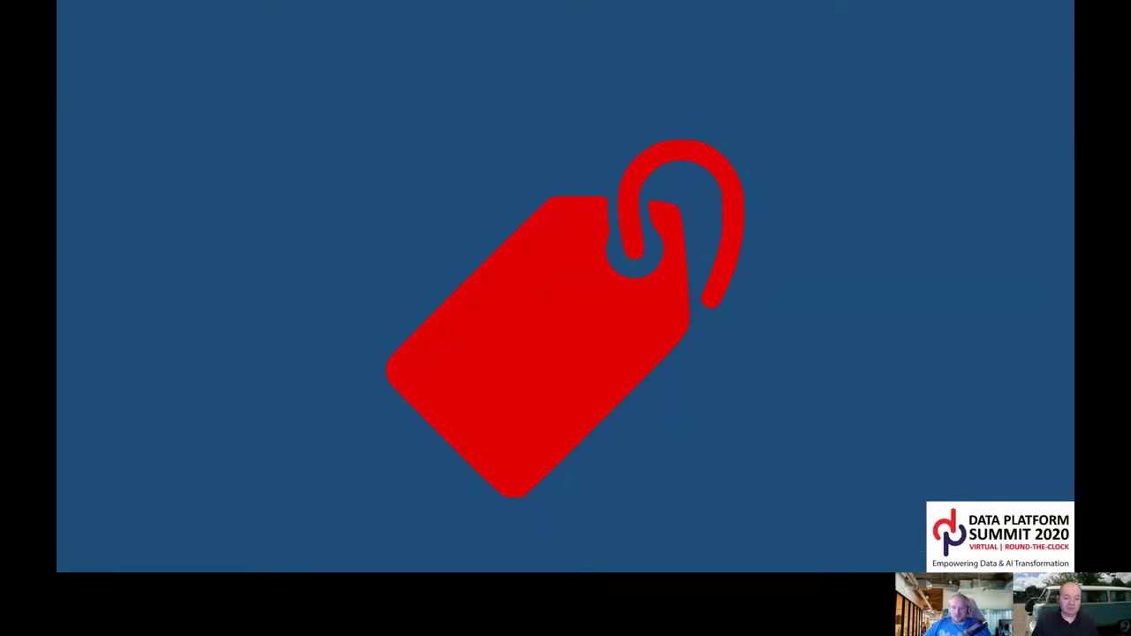
Advance the slideshow one slide to reach the Pipelines slide
key("Right")
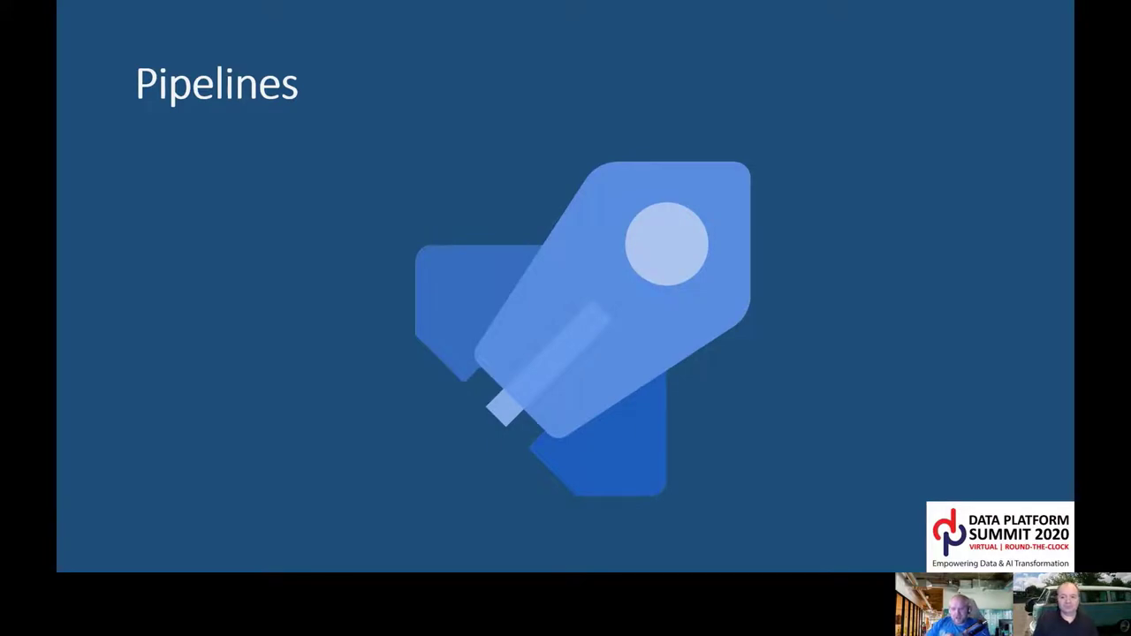
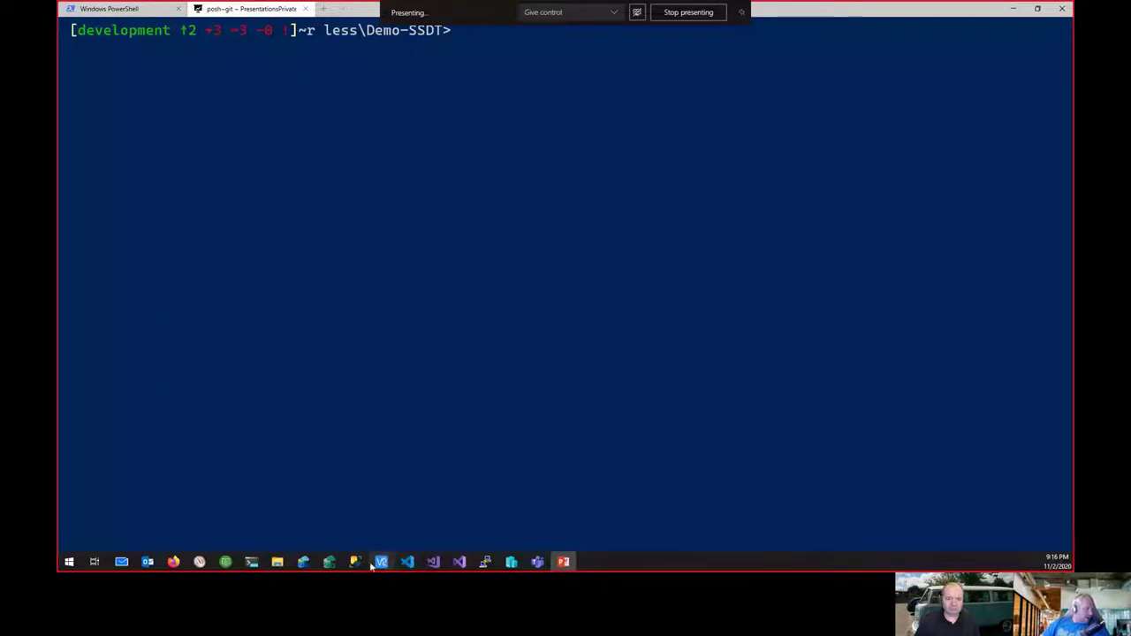
Review the PSFramework module check and archive destination path in 01_CreateSSDTProject.ps1
left_click(329, 562)
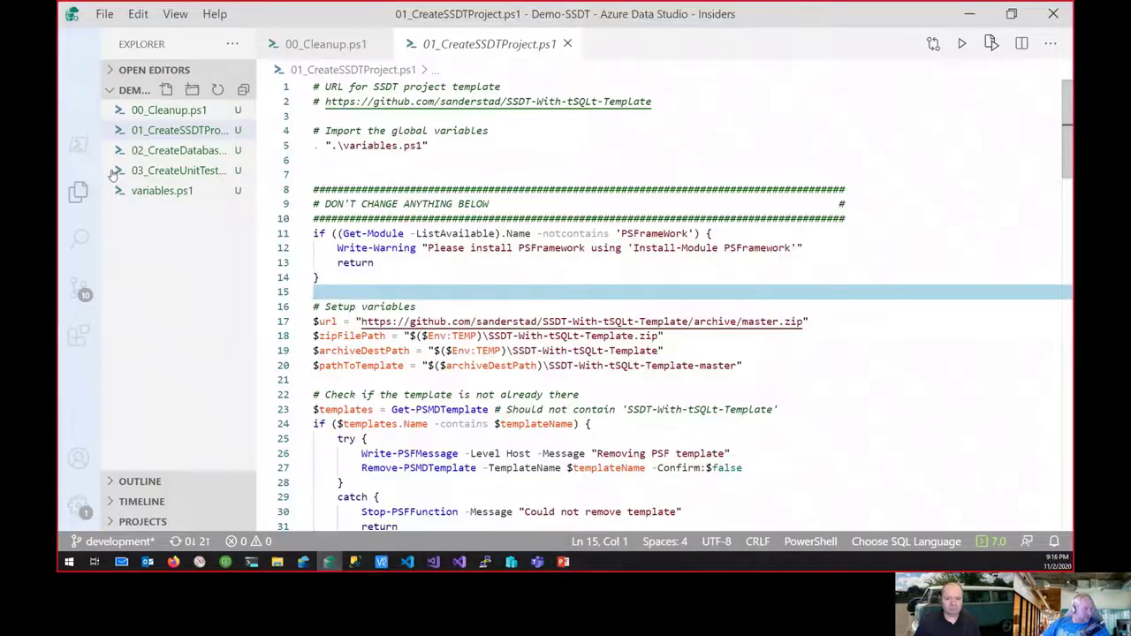
left_click(556, 233)
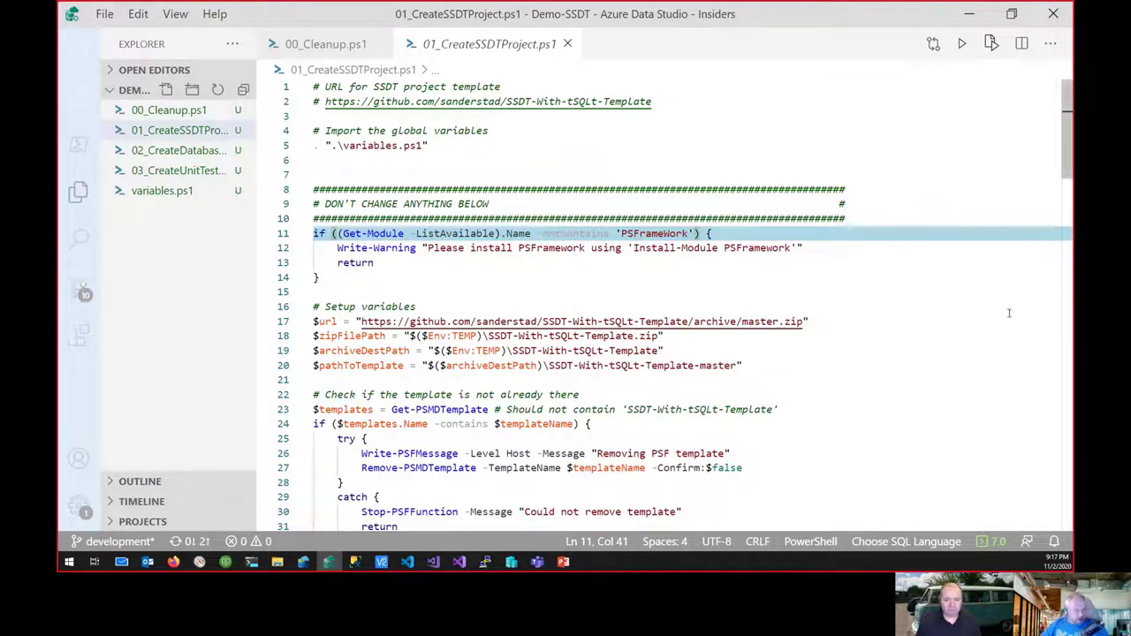
left_click(534, 351)
scroll(543, 351, "down", 2)
scroll(544, 352, "down", 1)
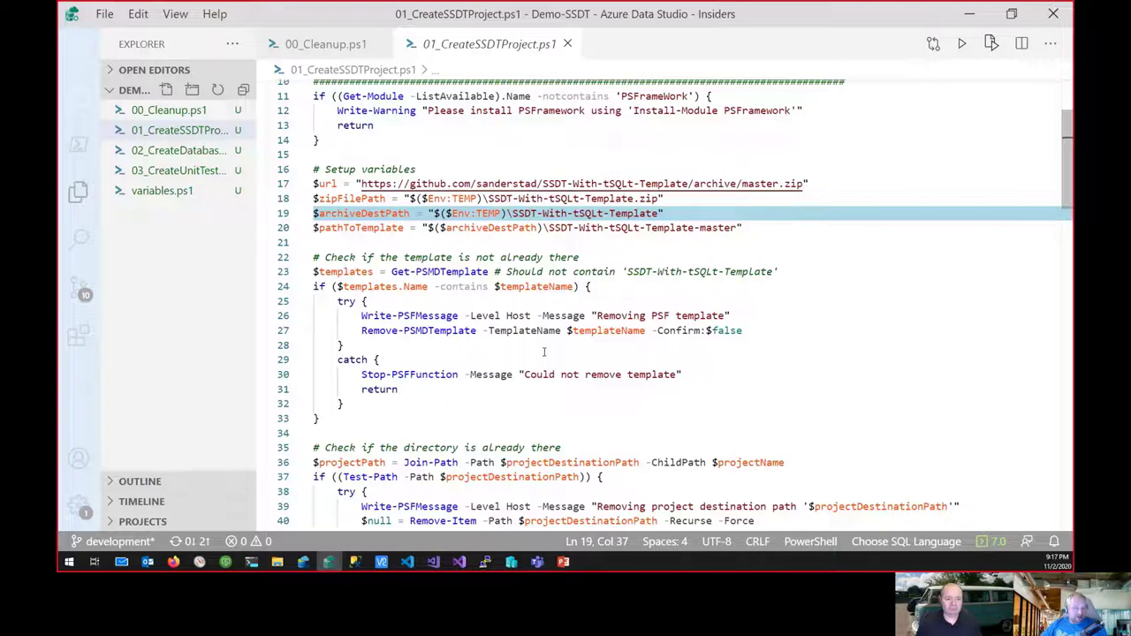
scroll(544, 352, "down", 15)
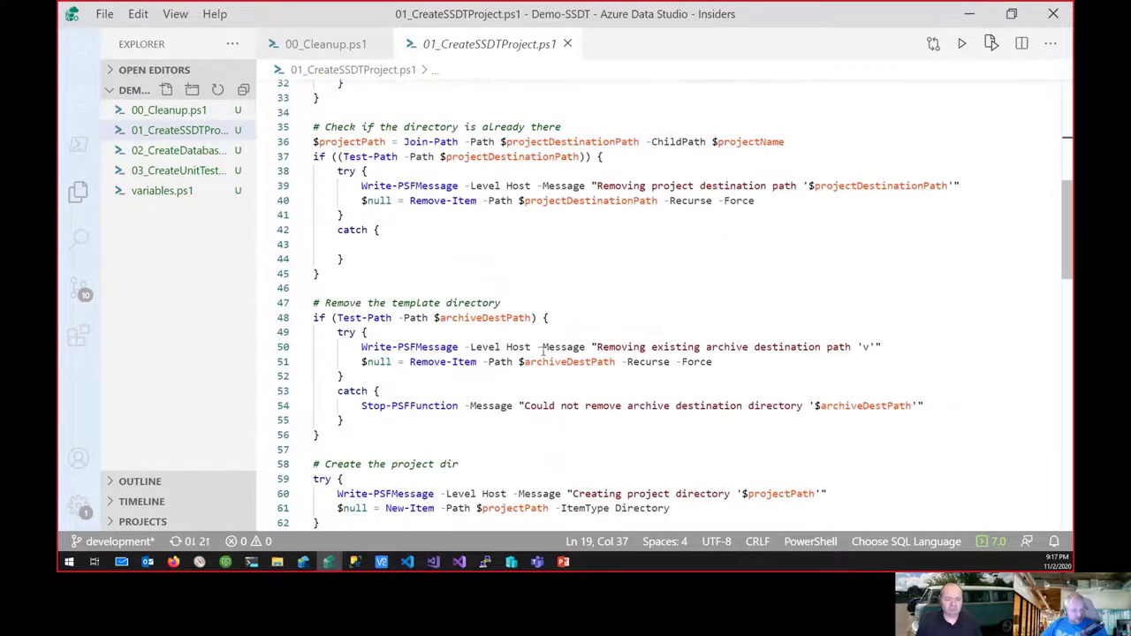
scroll(542, 351, "down", 10)
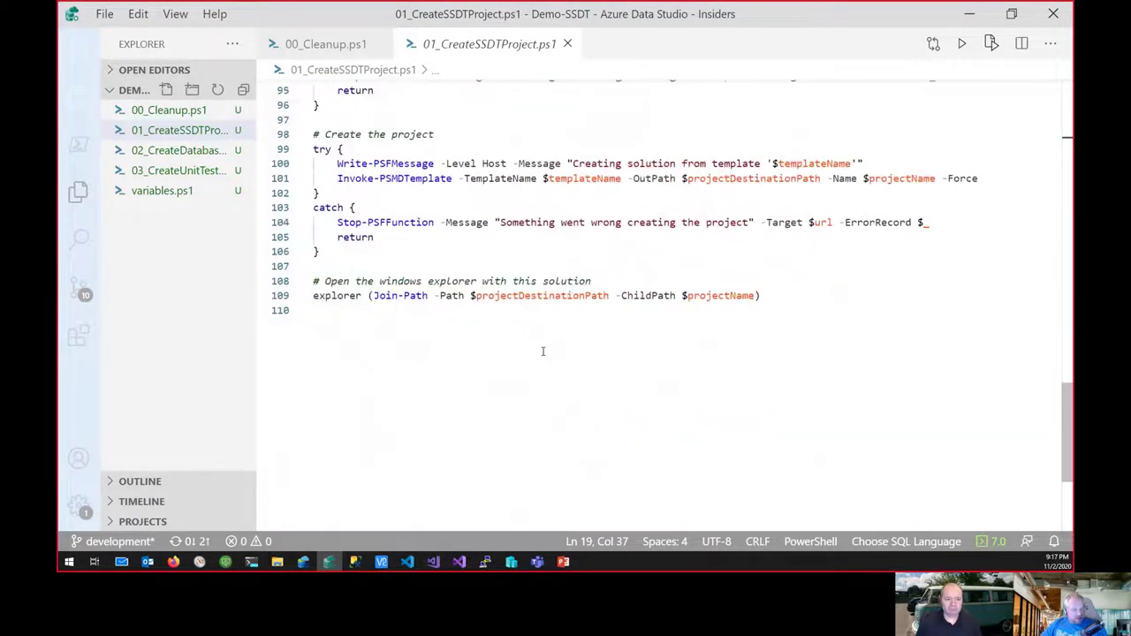
Inspect the Invoke-PSMDTemplate call and its $templateName, $projectDestinationPath and $projectName variables
left_click(531, 359)
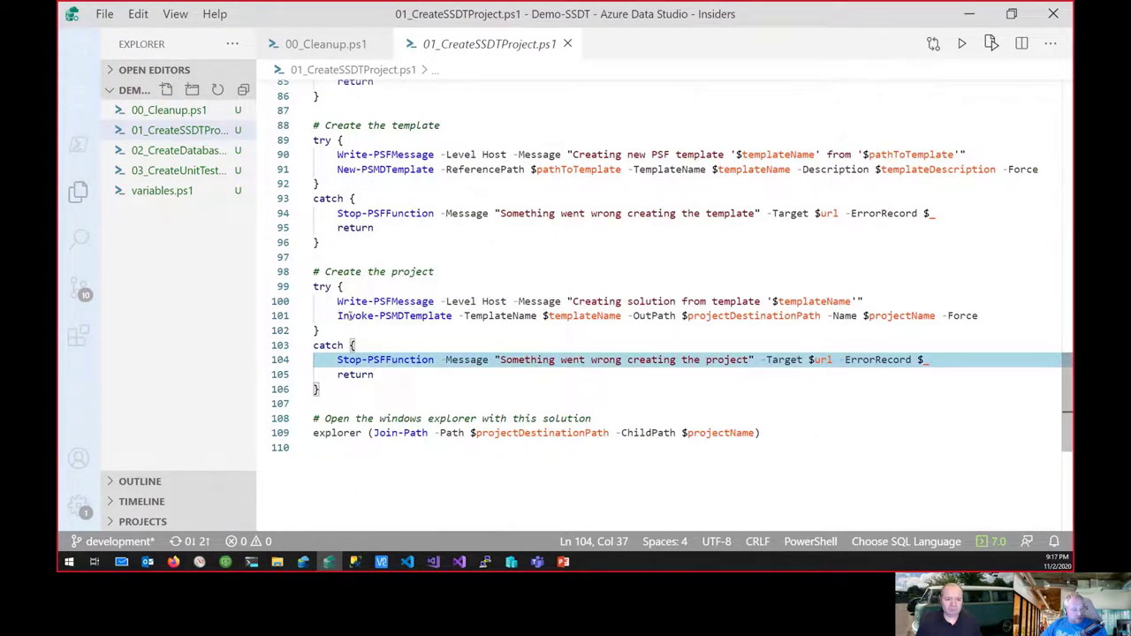
left_click(454, 316)
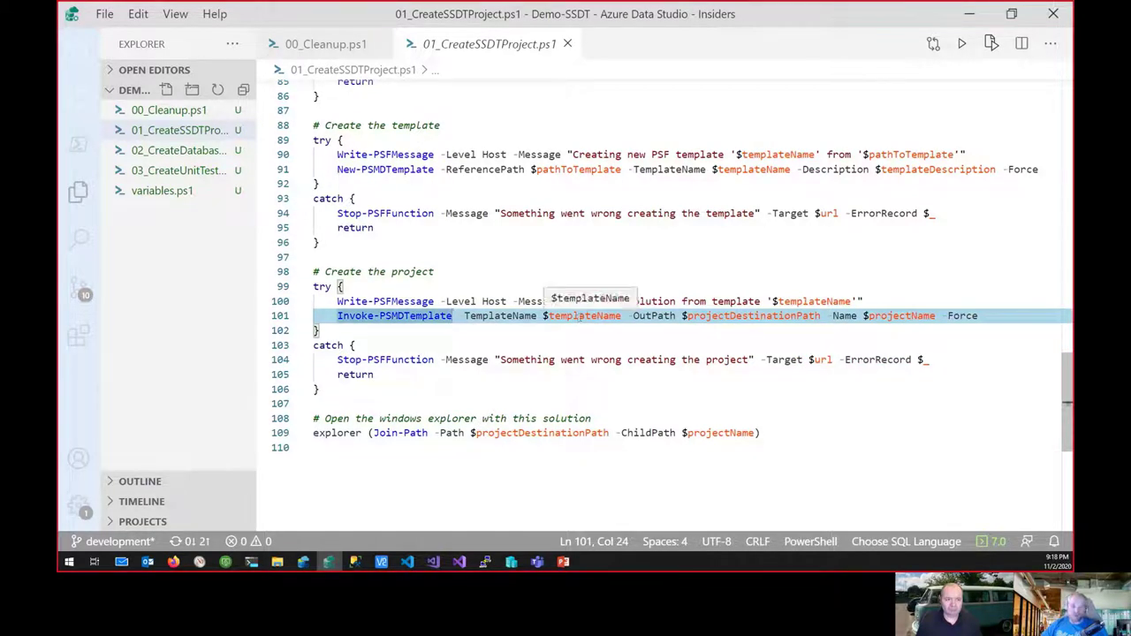
left_click(579, 316)
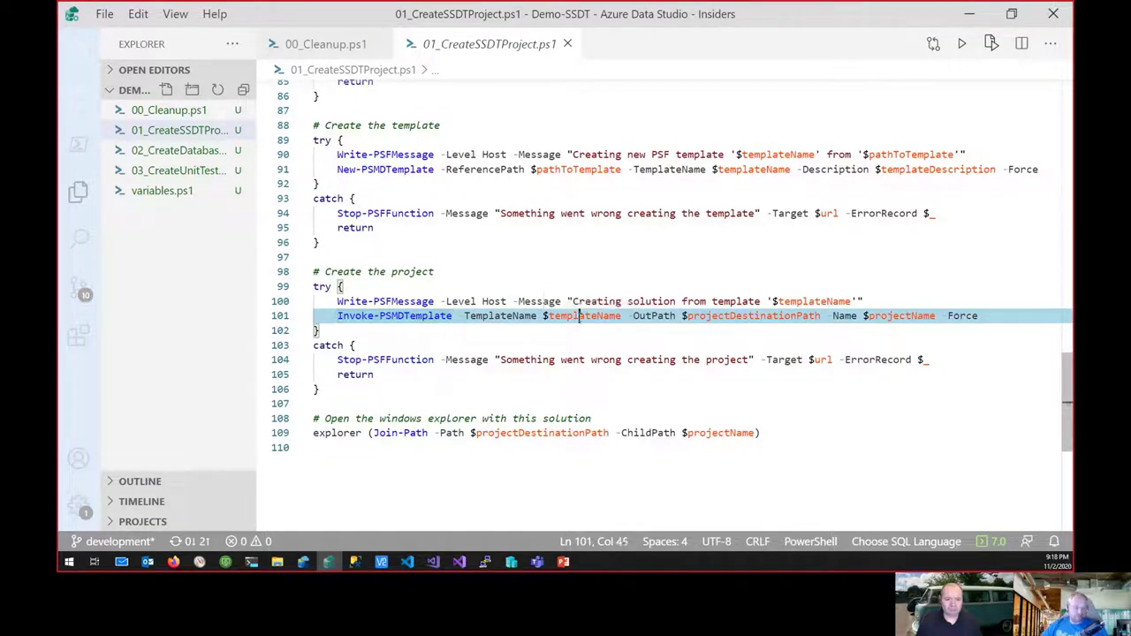
left_click(719, 316)
left_click(906, 316)
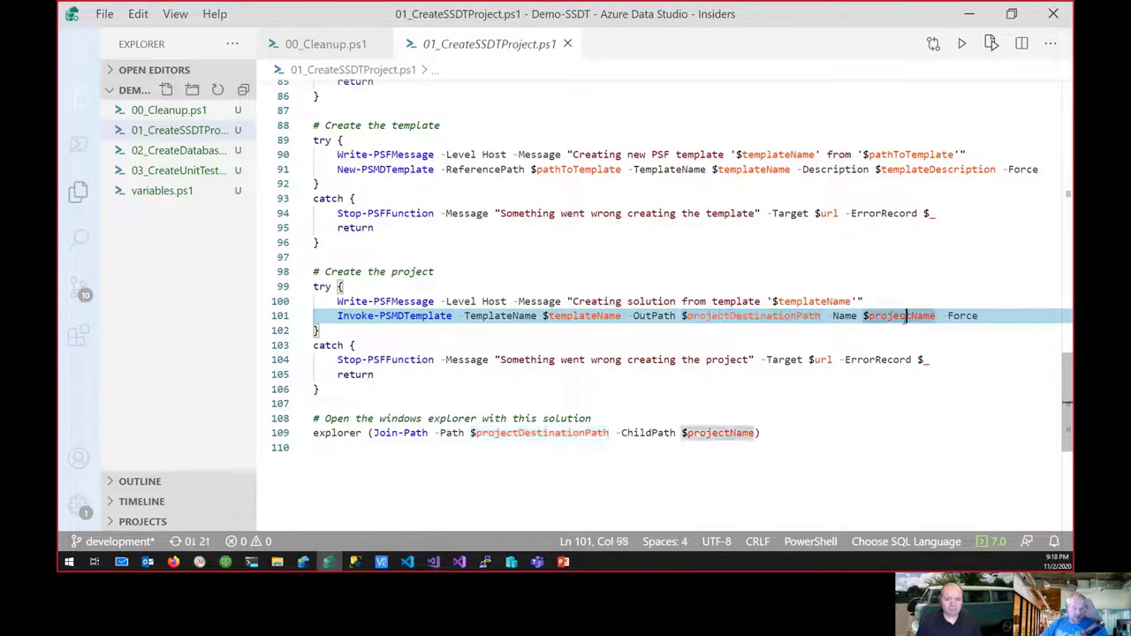
key("Right")
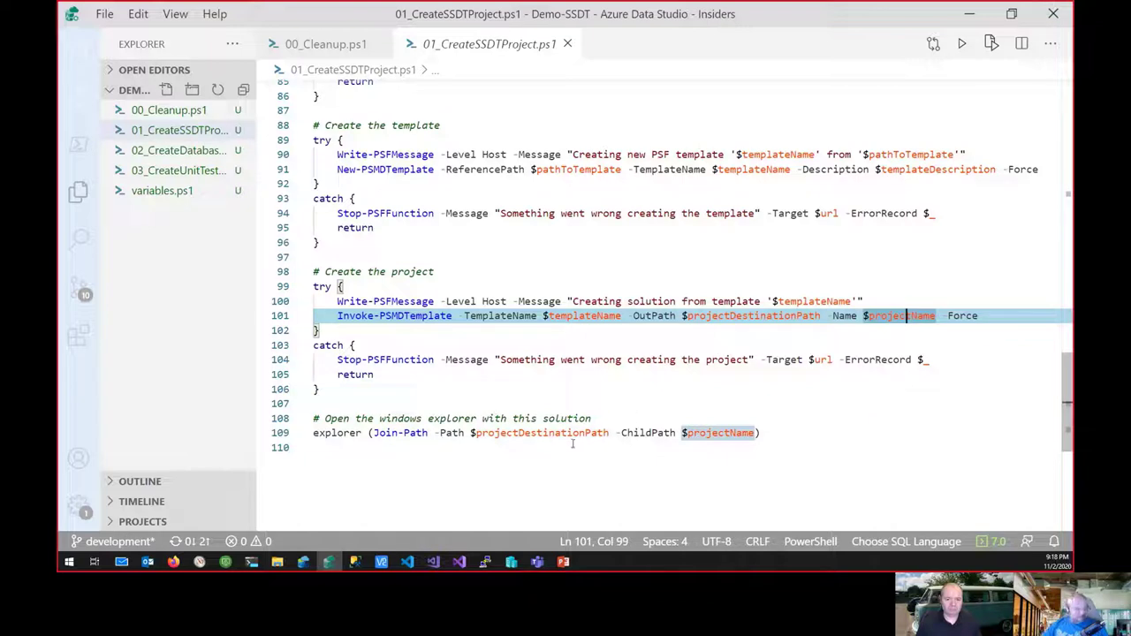
left_click(504, 360)
Run .\01_CreateSSDTProject.ps1 in PowerShell to generate the UnitTesting solution
left_click(251, 561)
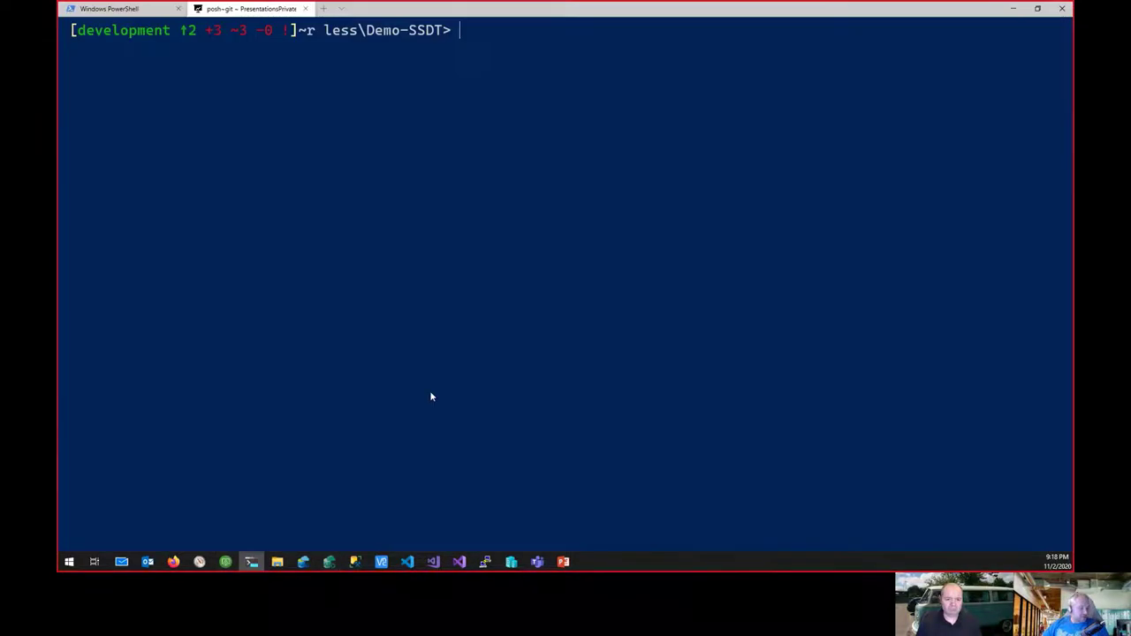
type(".\\01_CreateSSDTProject.ps1")
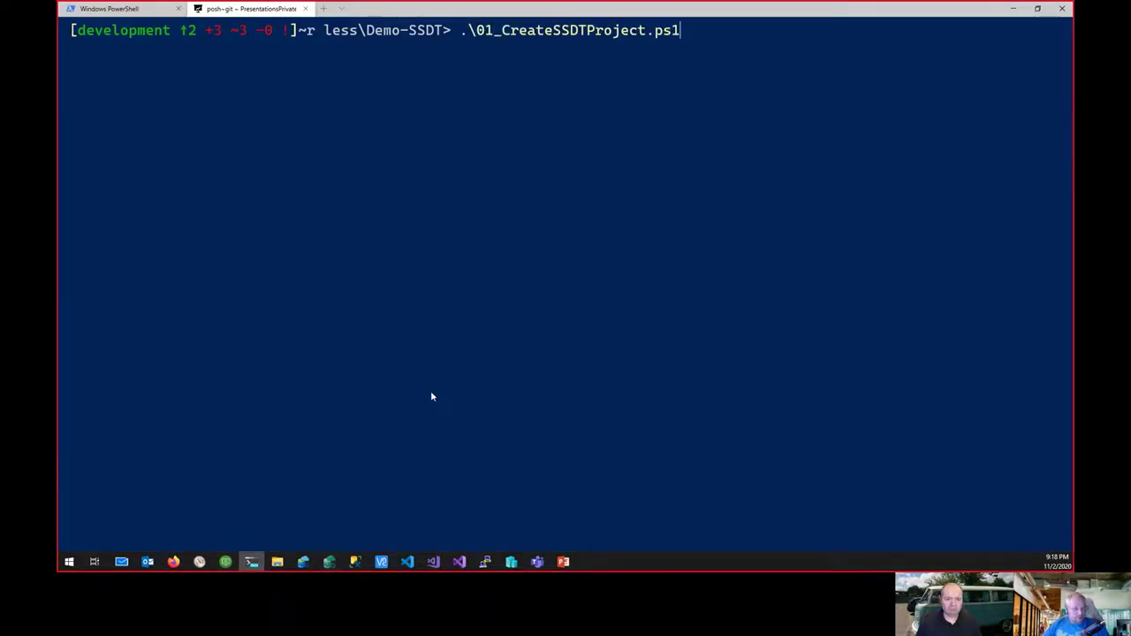
key("Return")
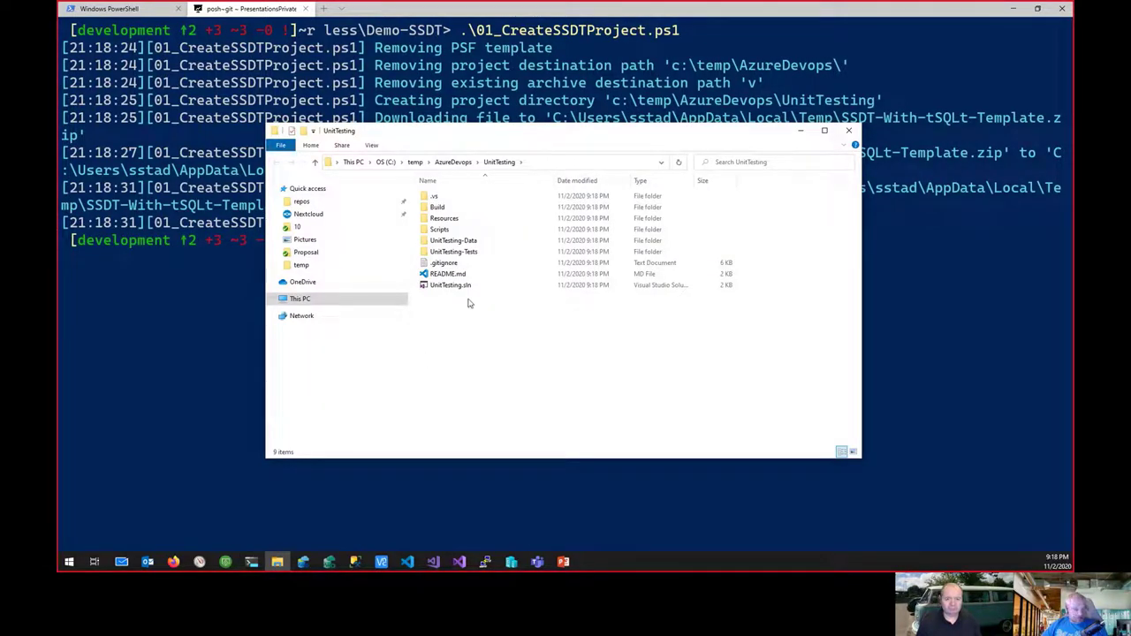
Open UnitTesting.sln from the UnitTesting folder in Visual Studio
left_click(448, 291)
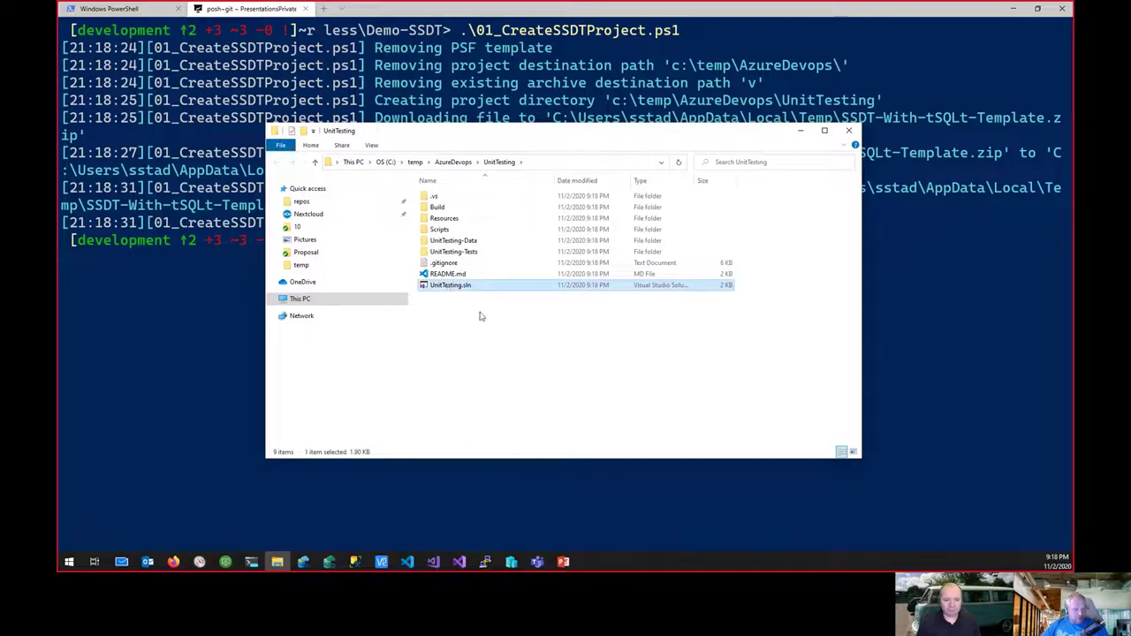
key("Return")
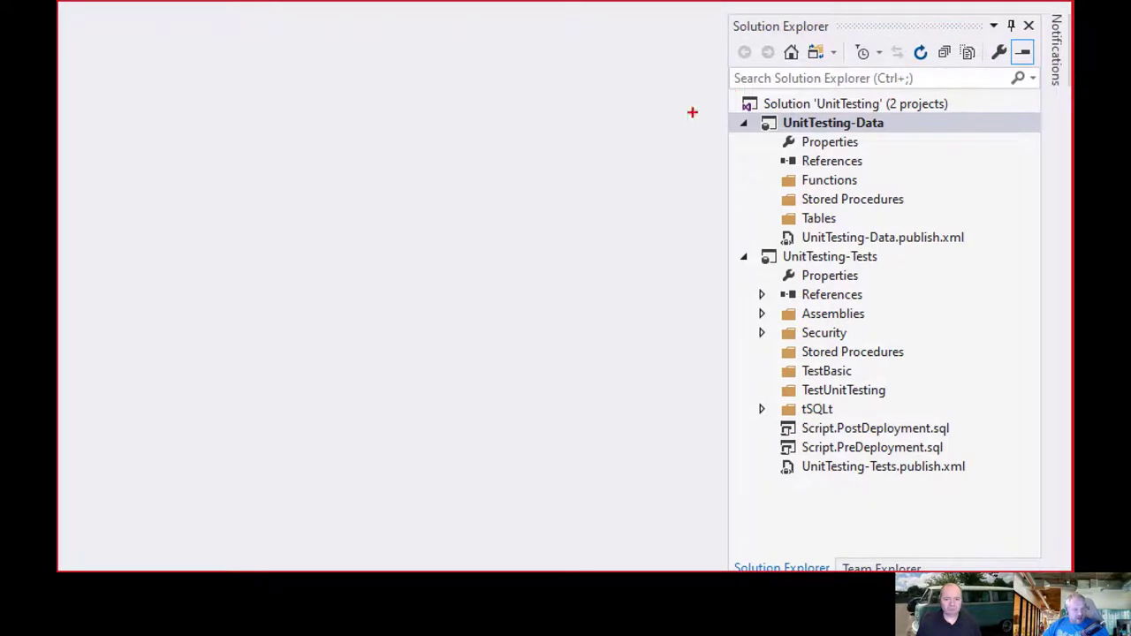
Open Import > Database for the UnitTesting-Data project in Solution Explorer
mouse_move(713, 91)
left_mouse_down()
mouse_move(1030, 168)
mouse_move(714, 143)
mouse_move(712, 90)
left_mouse_up()
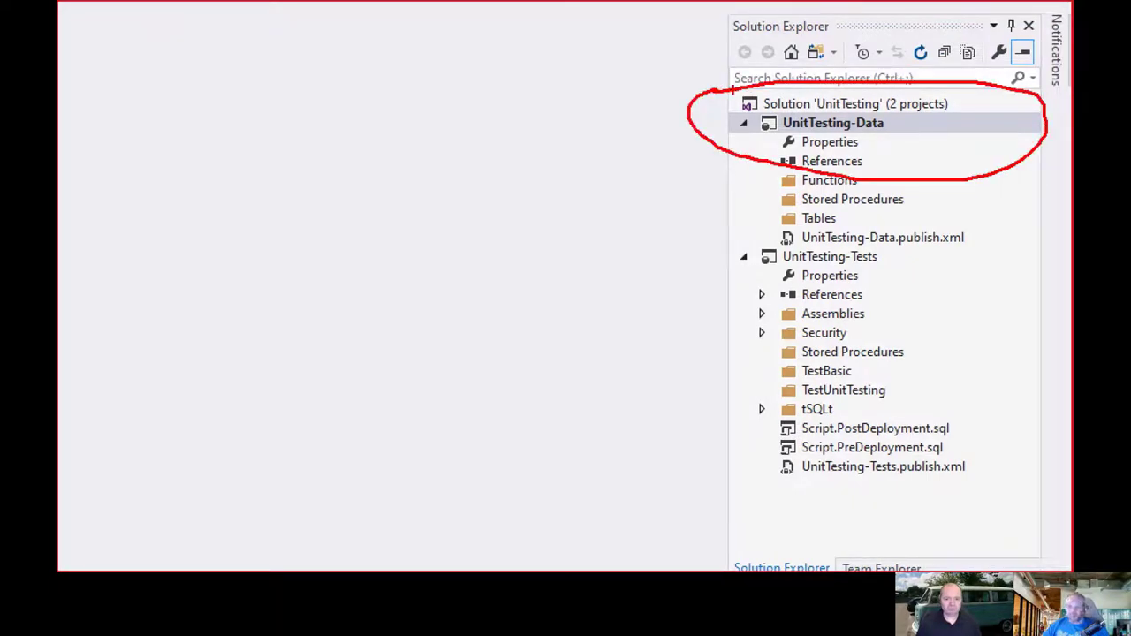
mouse_move(687, 239)
left_mouse_down()
mouse_move(760, 224)
mouse_move(935, 257)
mouse_move(771, 293)
mouse_move(672, 249)
left_mouse_up()
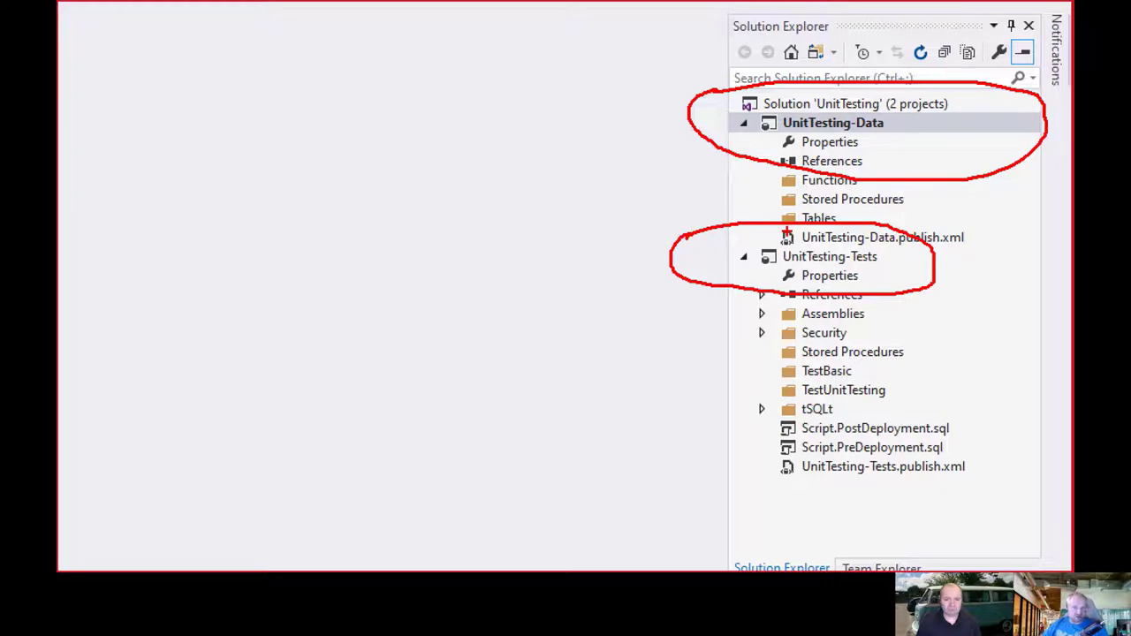
key("Escape")
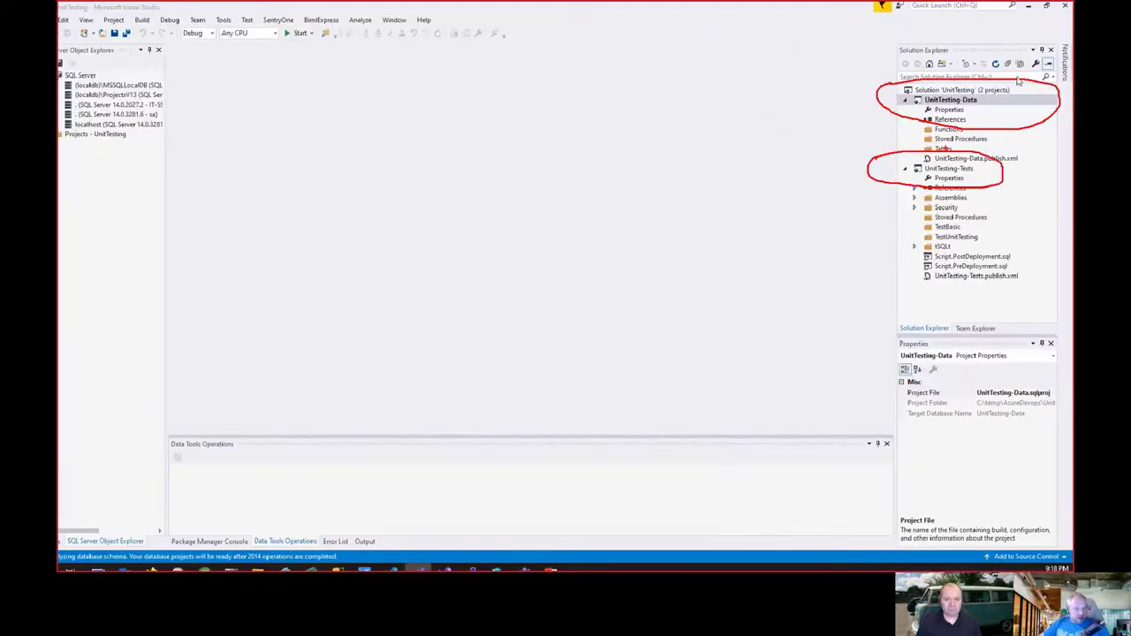
right_click(958, 100)
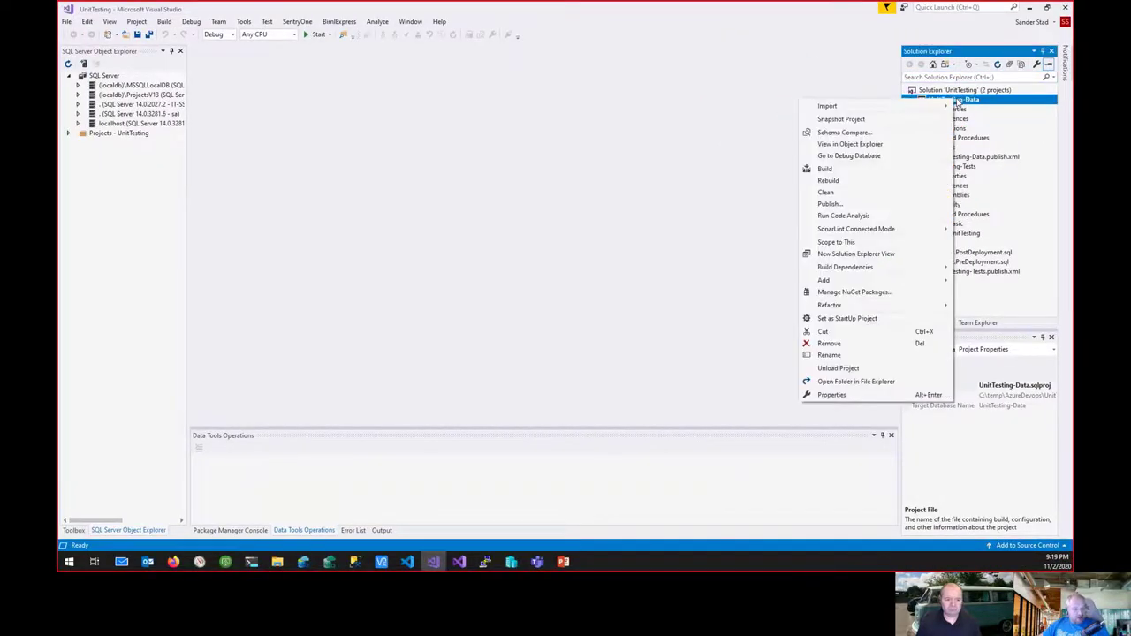
mouse_move(894, 110)
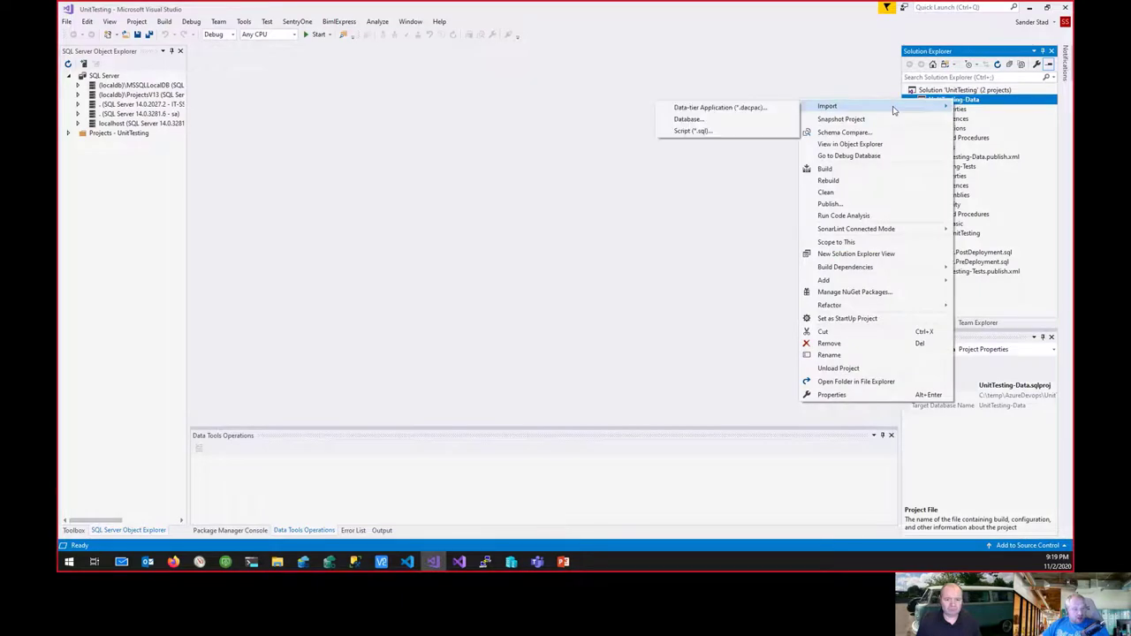
left_click(734, 120)
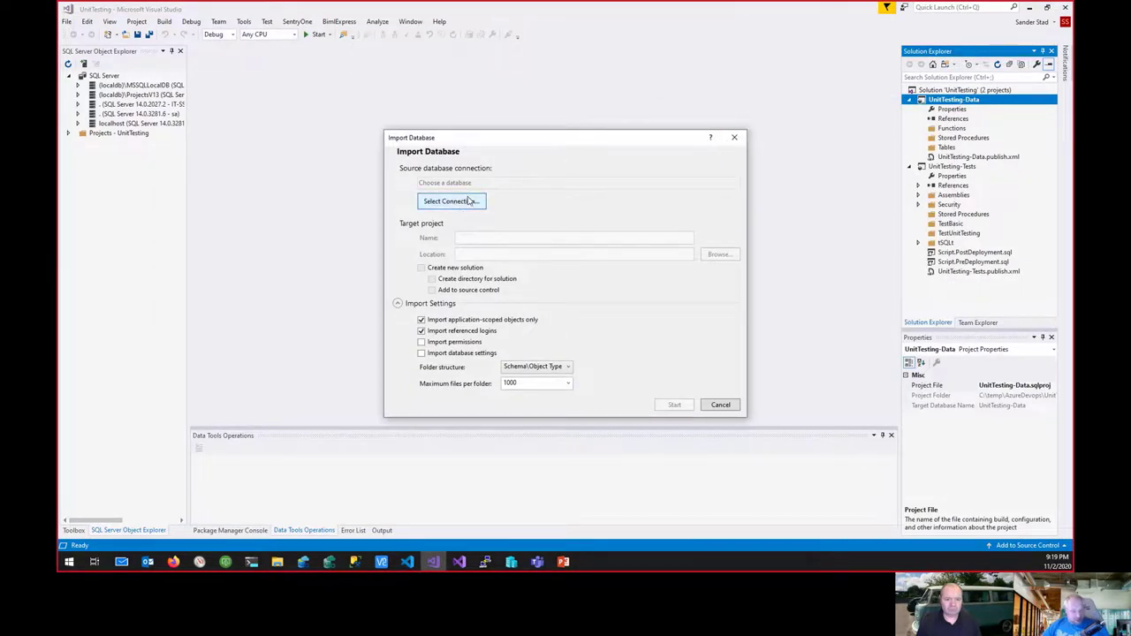
Try the recent UnitTesting-Tests connection and dismiss the resulting login errors
left_click(468, 202)
double_click(509, 181)
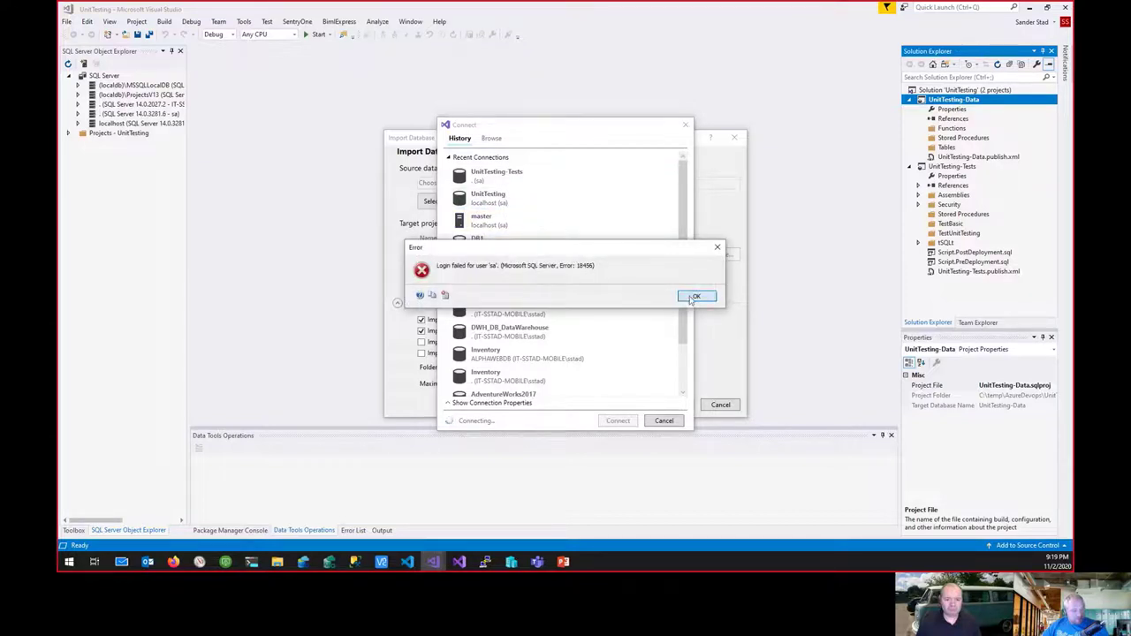
left_click(694, 295)
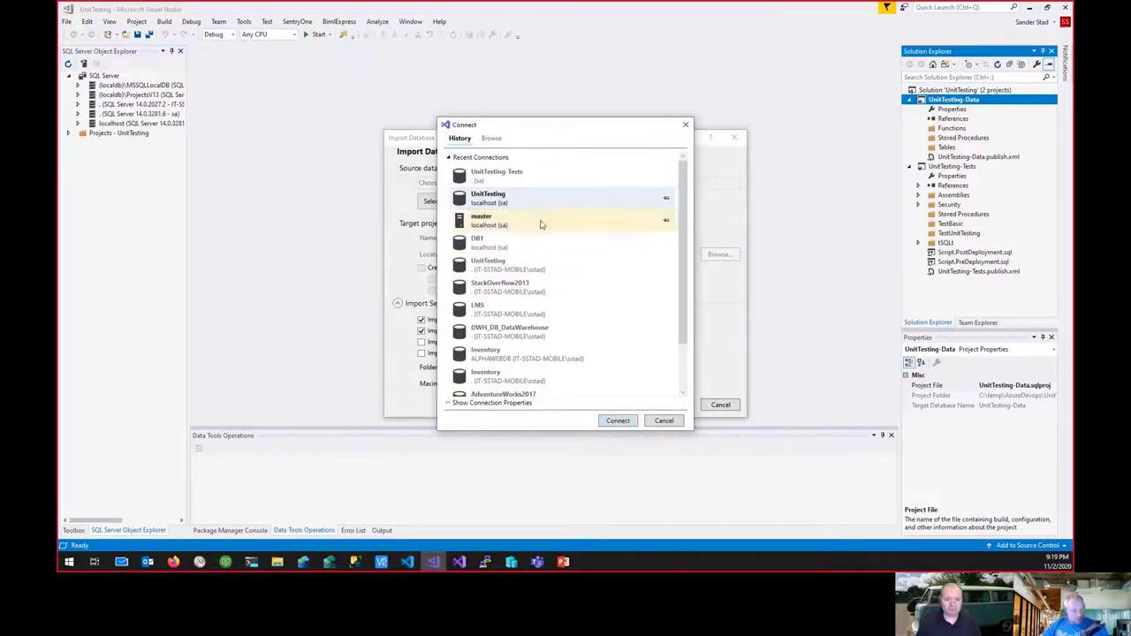
left_click(496, 141)
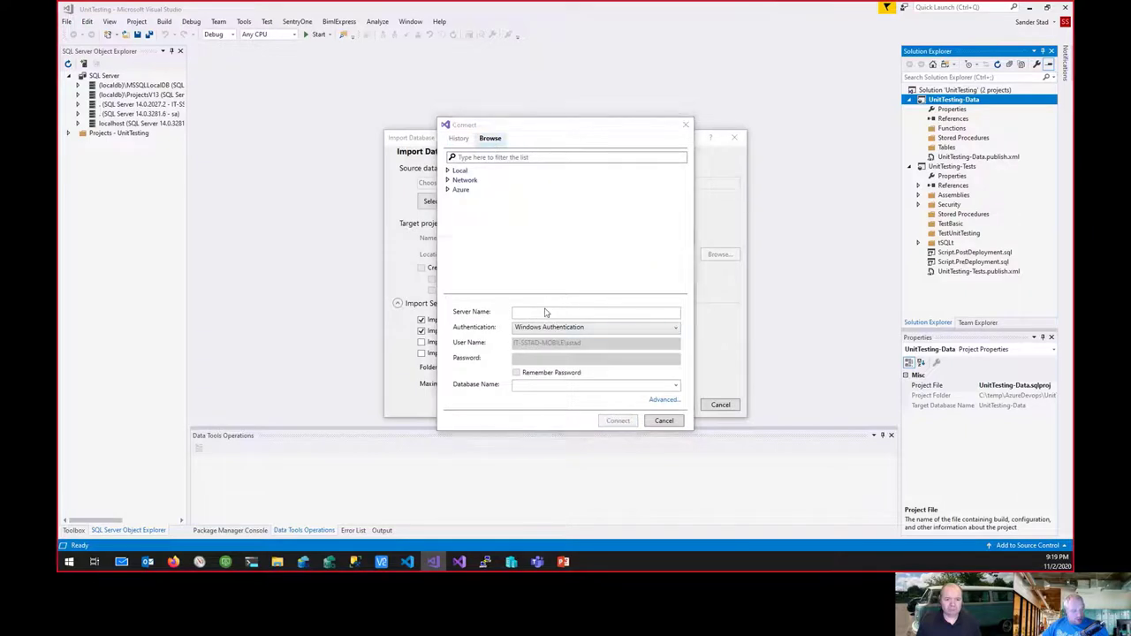
left_click(696, 295)
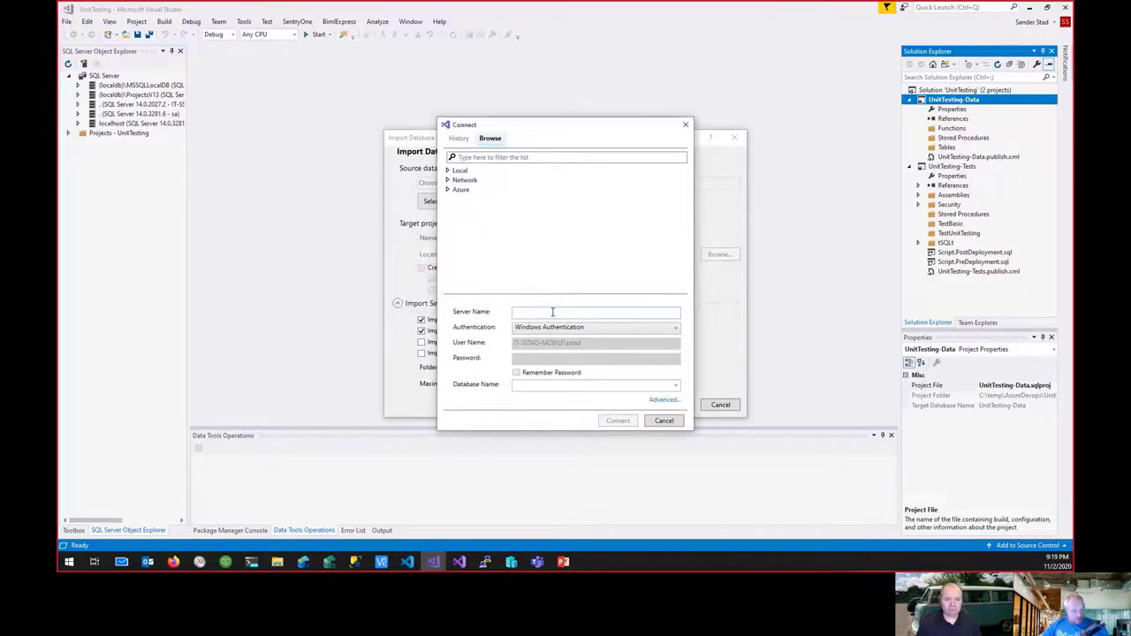
Connect to the UnitTesting database on localhost using SQL Server Authentication, correcting the password
type("local")
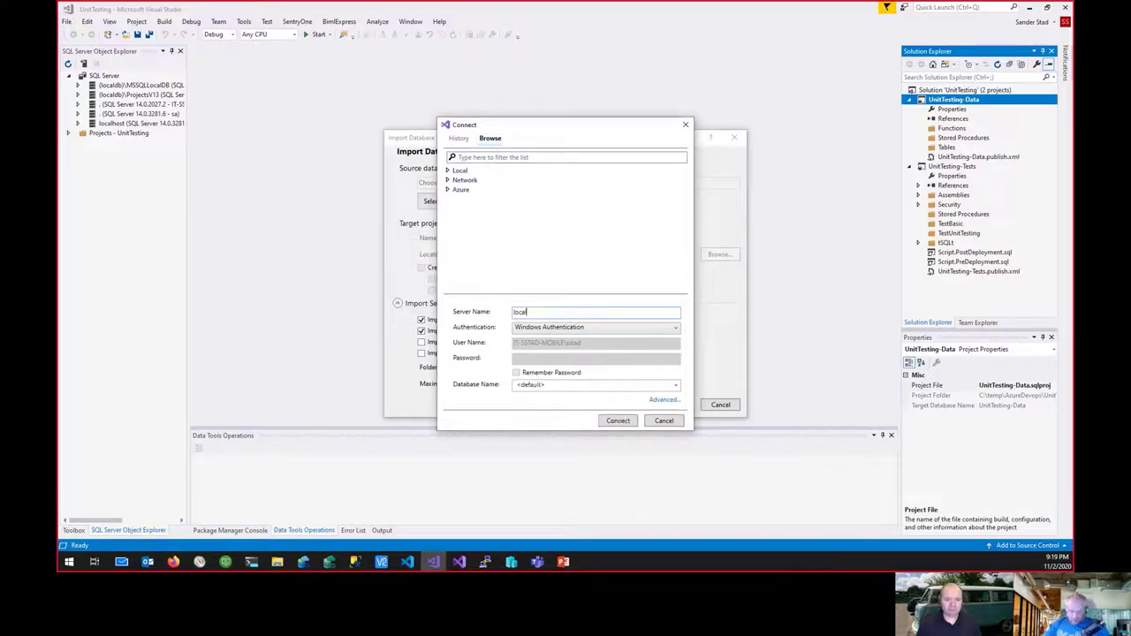
type("host")
left_click(612, 330)
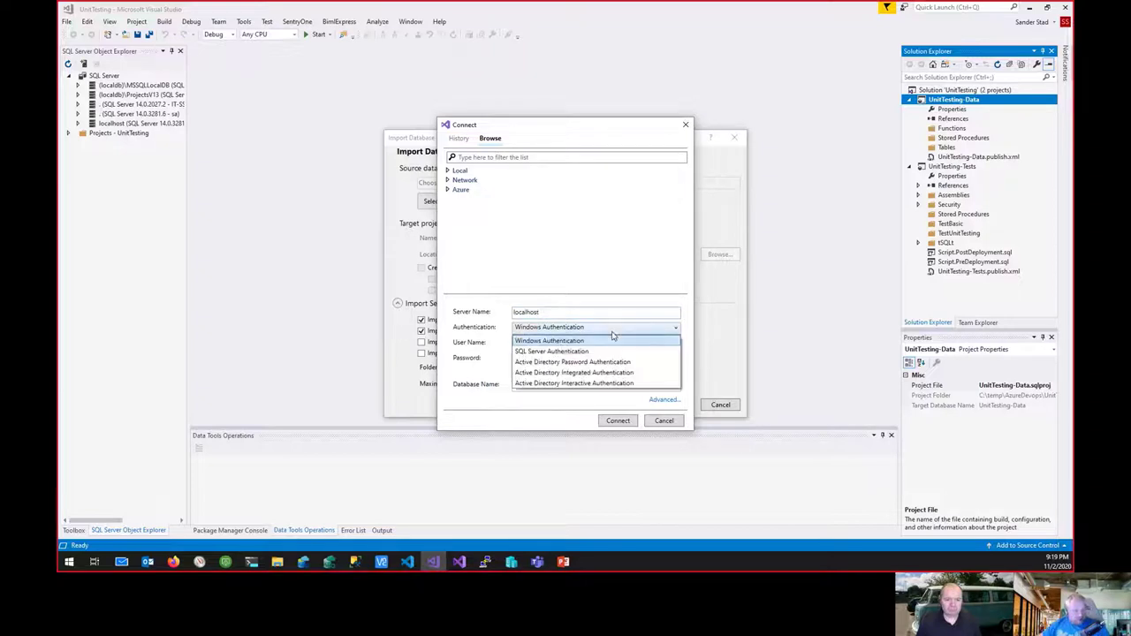
left_click(546, 351)
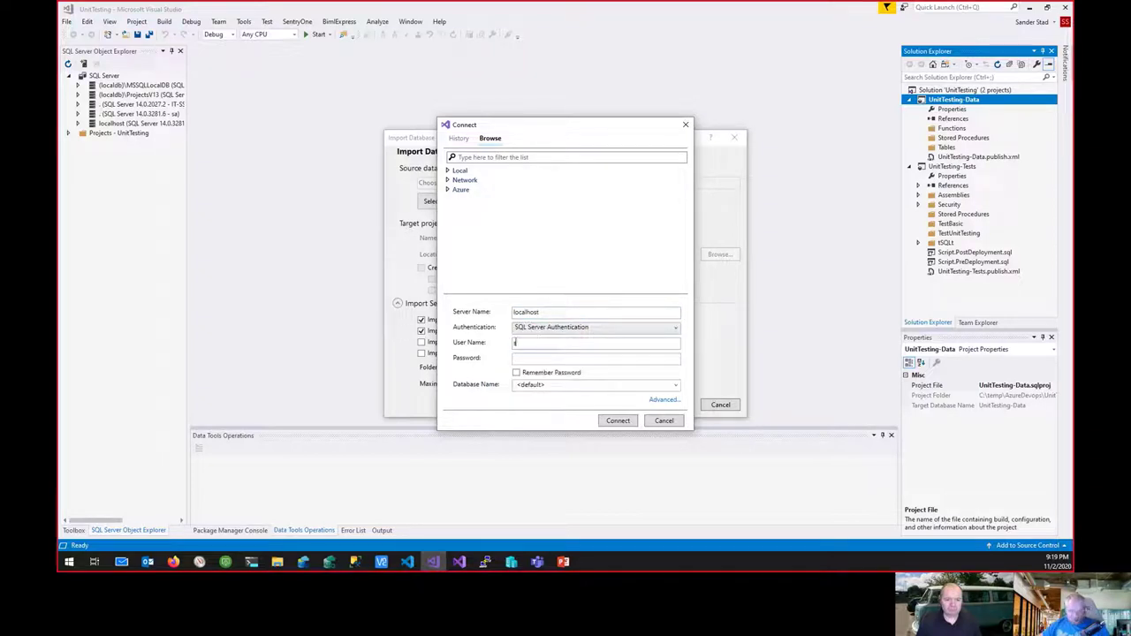
type("sa••")
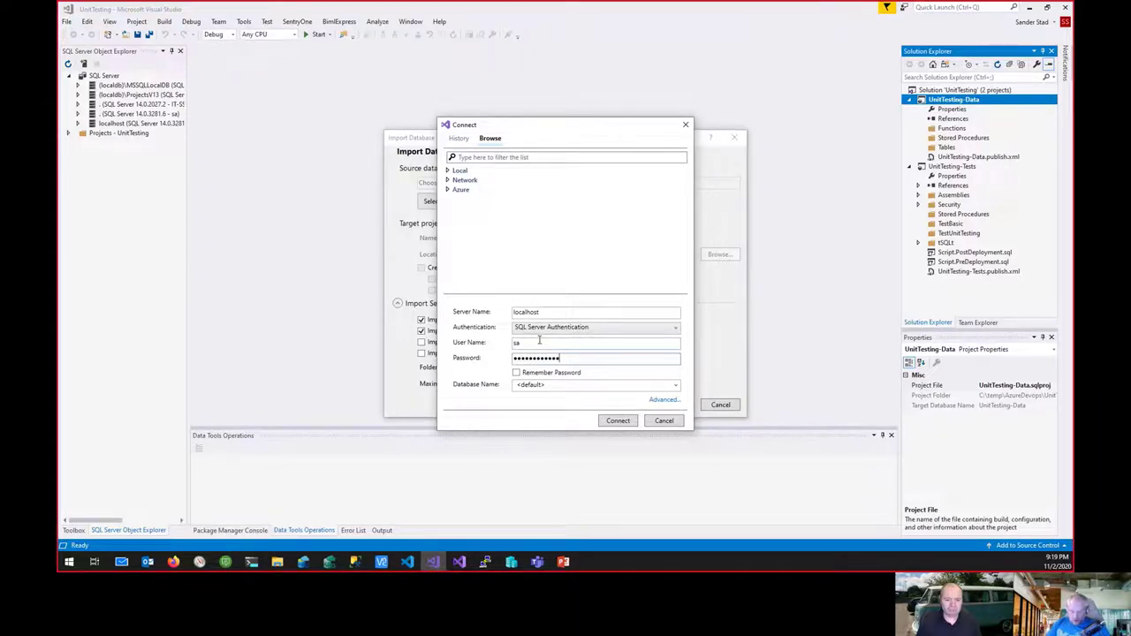
type("••••")
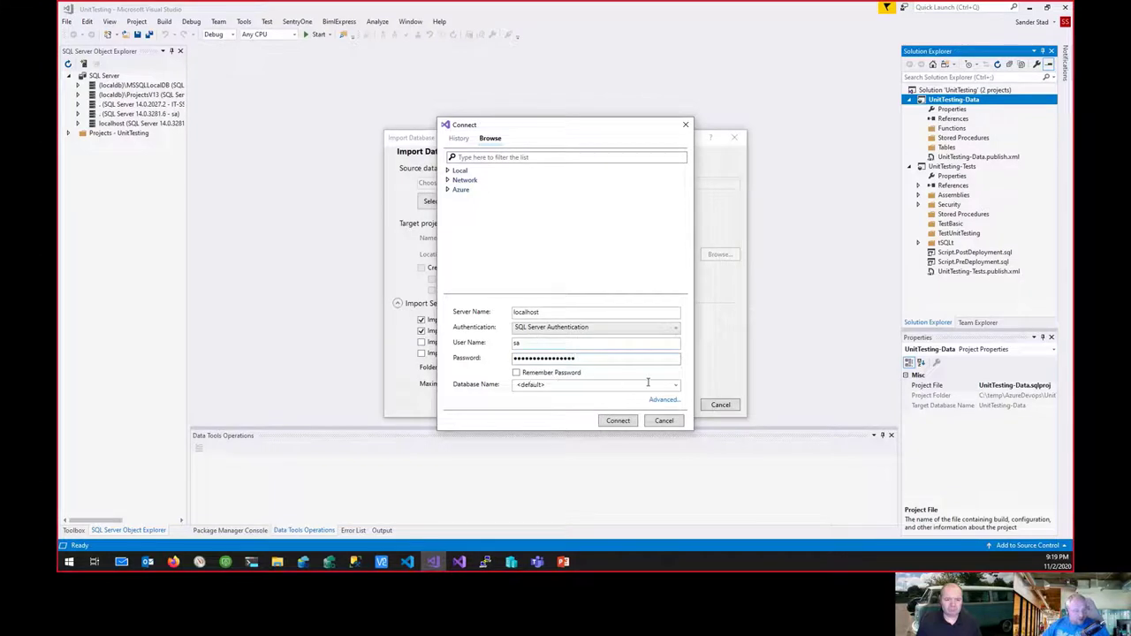
left_click(675, 384)
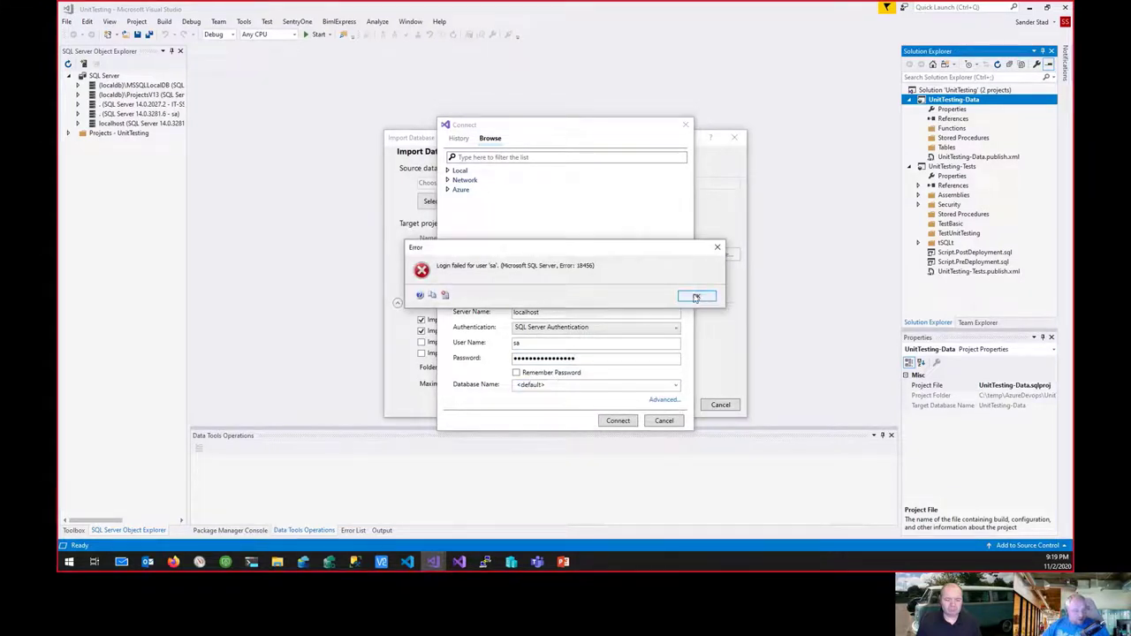
left_click(696, 297)
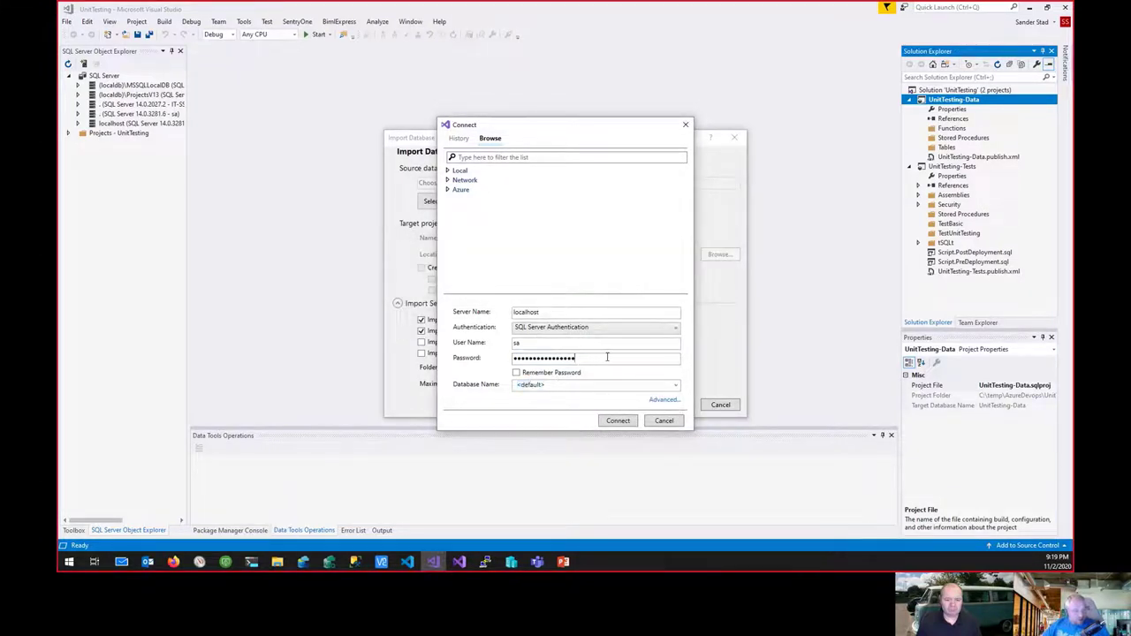
left_click_drag(606, 357, 499, 359)
type("••")
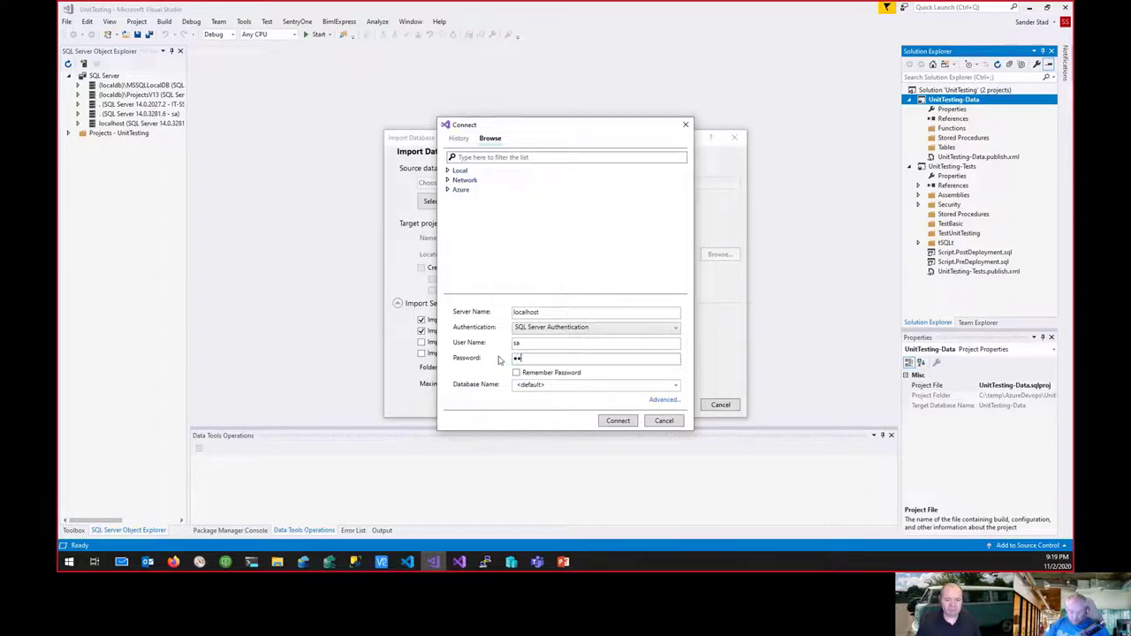
type("••••")
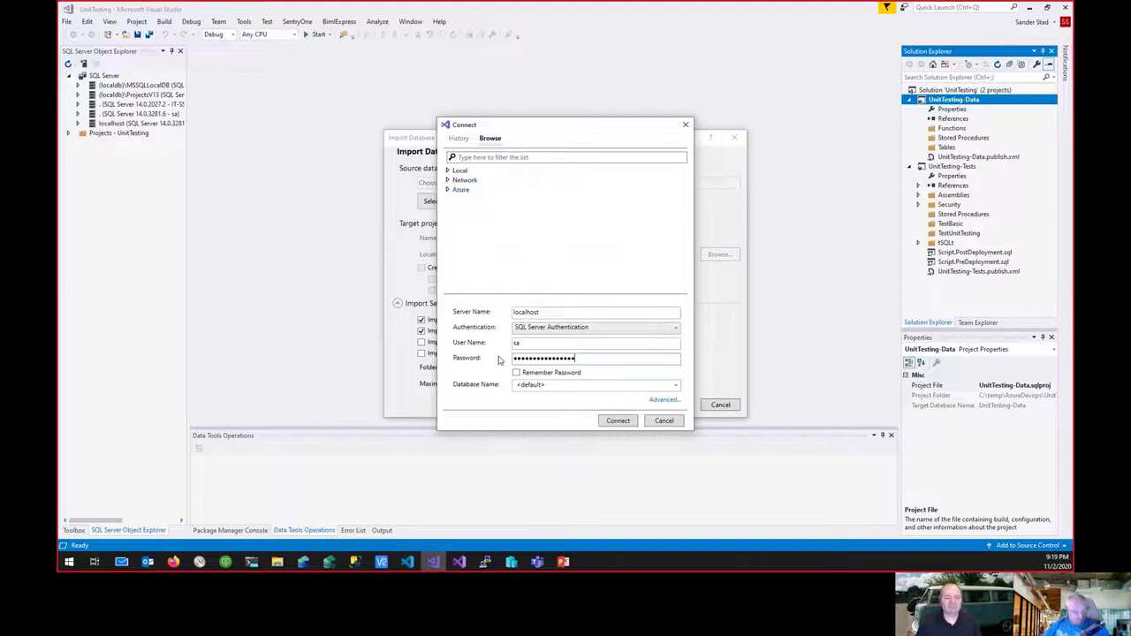
left_click(676, 387)
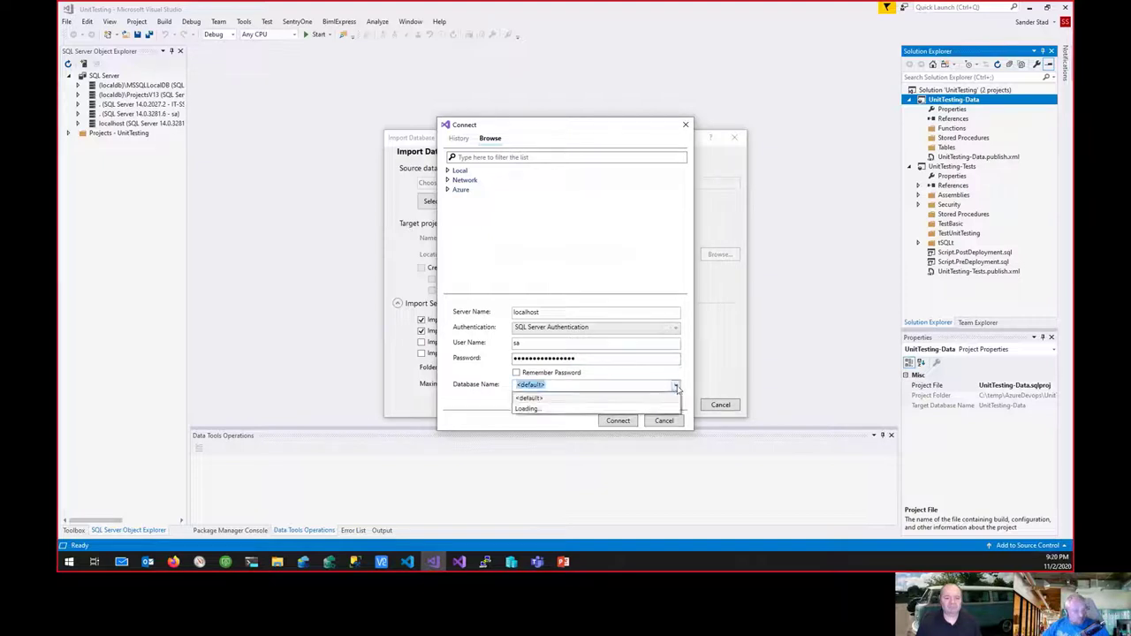
left_click(557, 452)
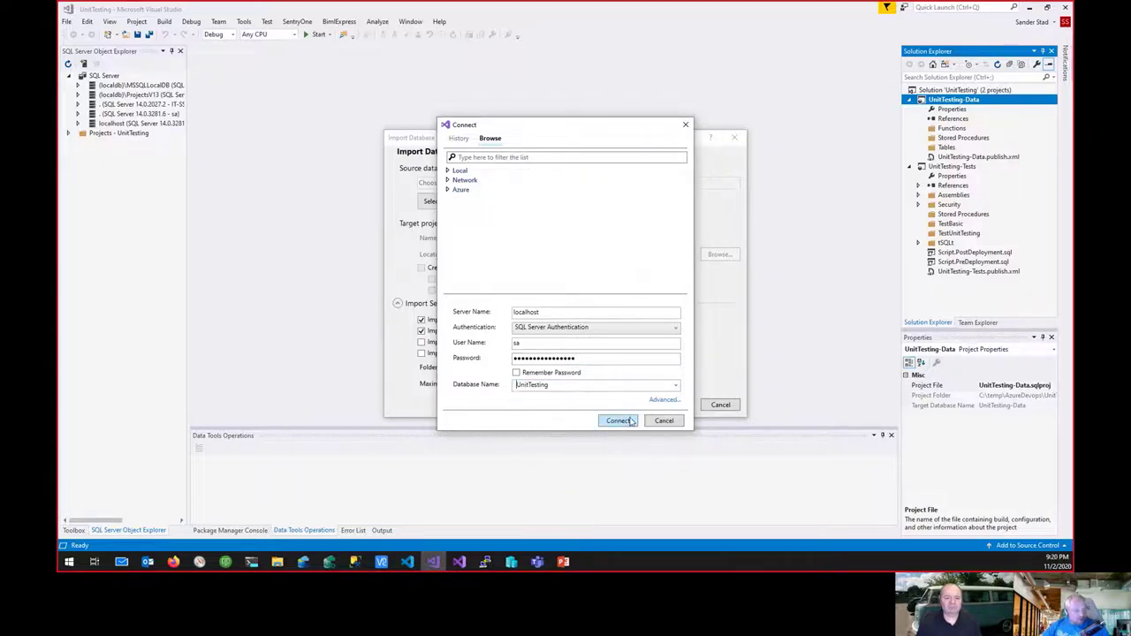
left_click(620, 421)
Group imported files by Object Type folders and start the import, which fails as unsupported
left_click(553, 371)
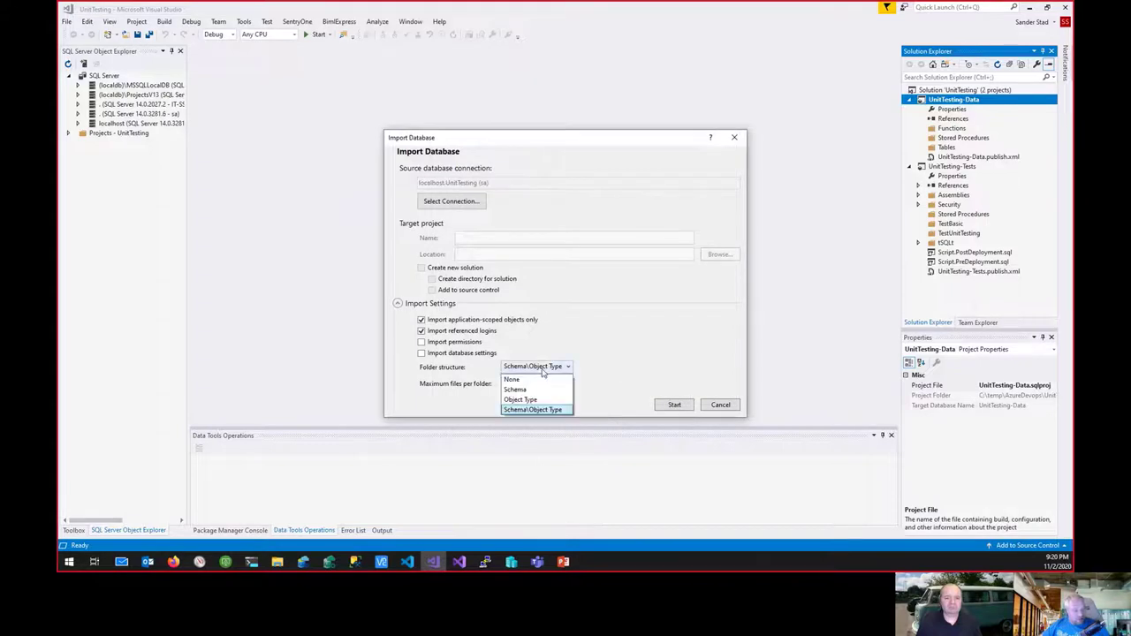
left_click(530, 407)
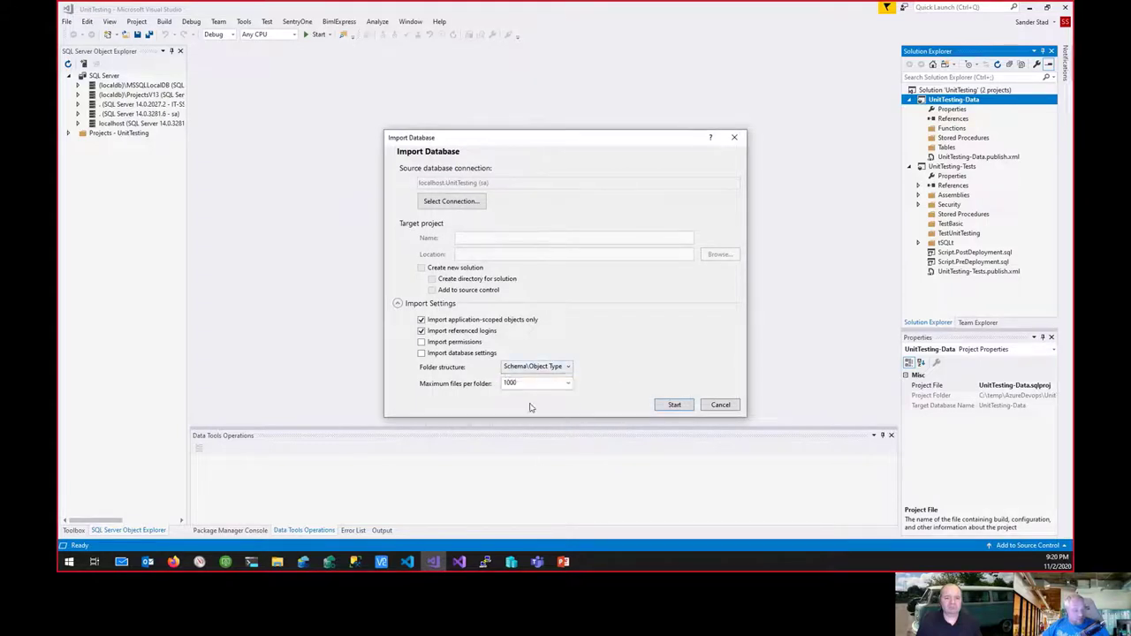
left_click(675, 405)
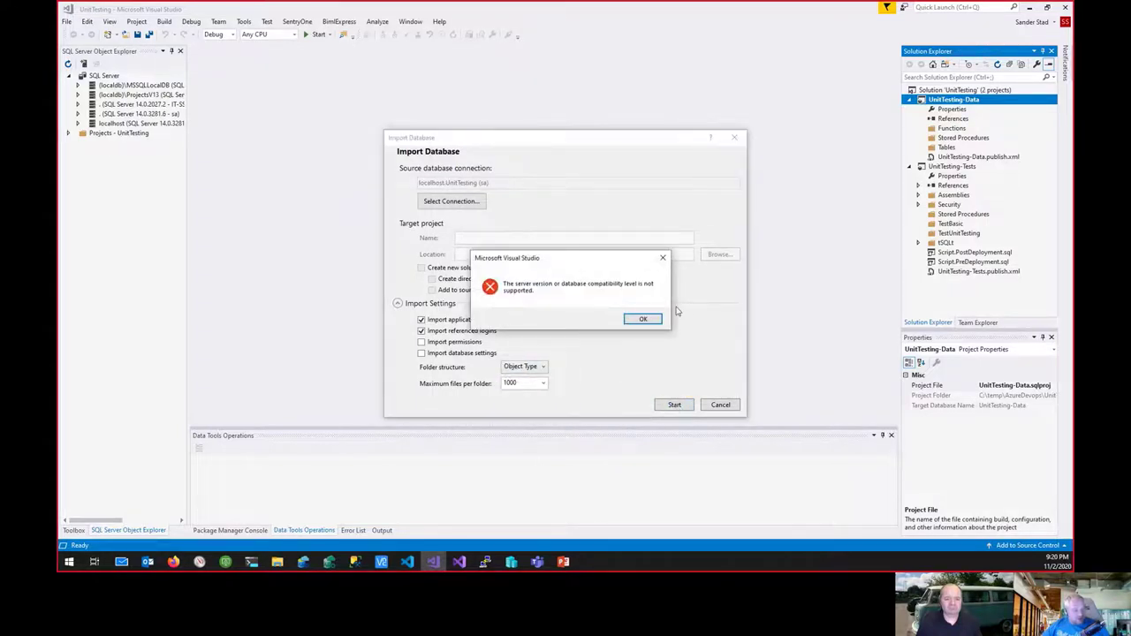
Retry the import, dismiss the unsupported-version error twice, and switch to Azure Data Studio
left_click(643, 320)
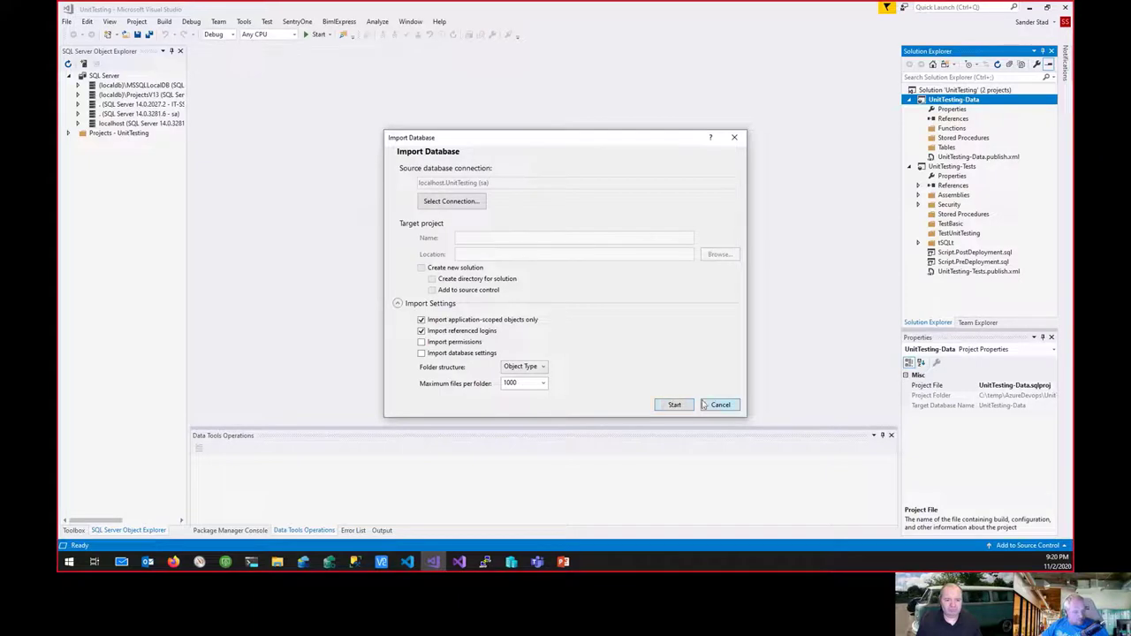
left_click(685, 406)
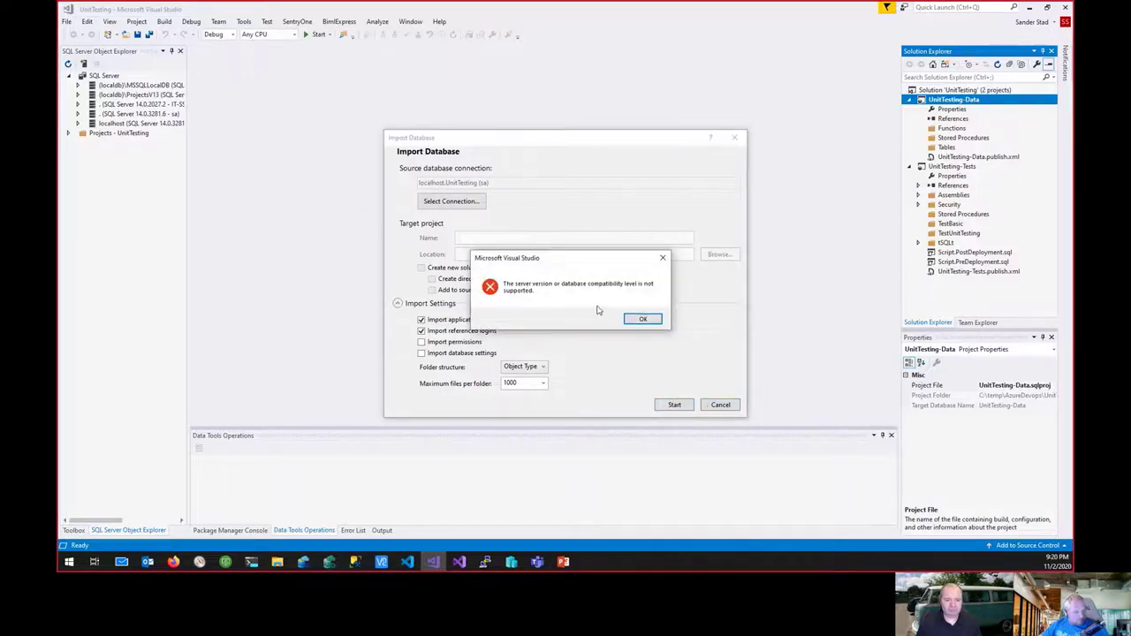
left_click(643, 322)
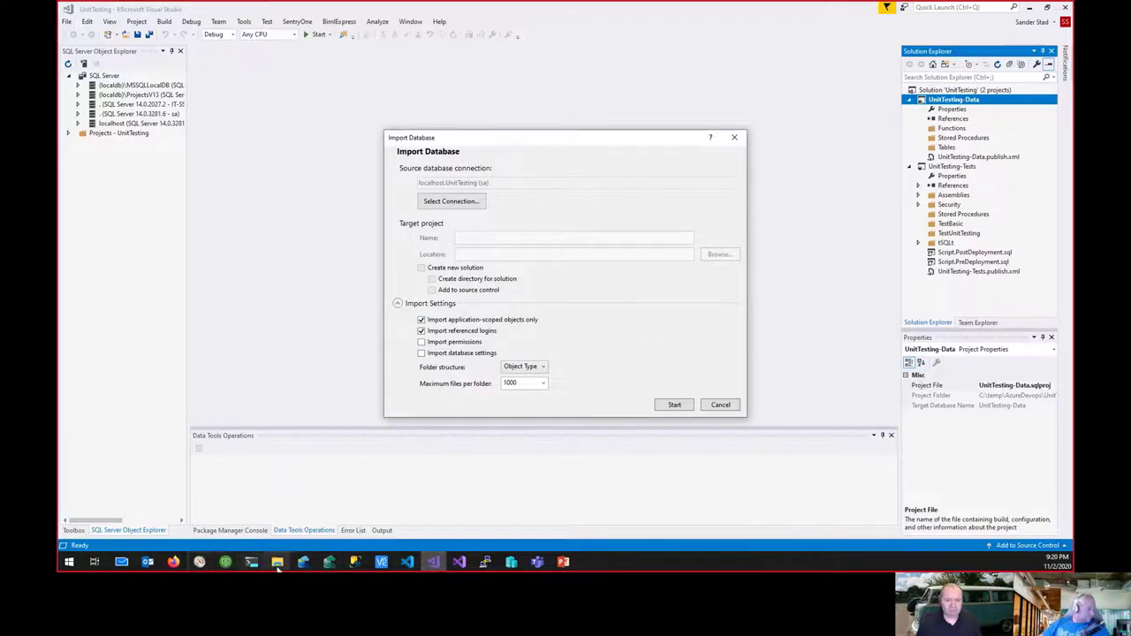
left_click(329, 562)
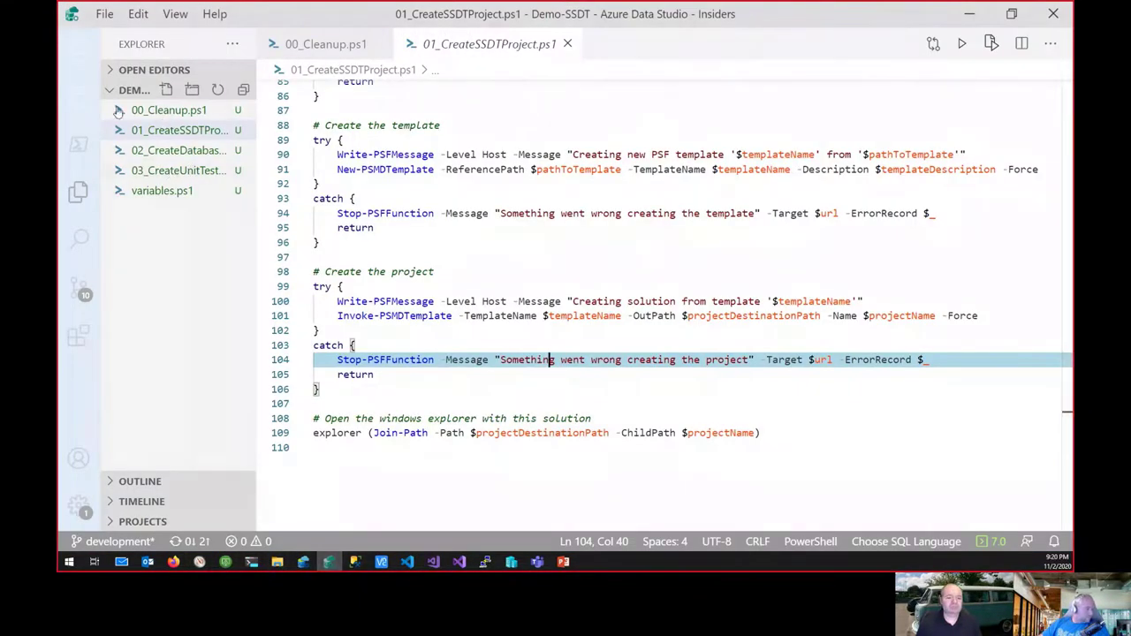
Open the localhost UnitTesting database dashboard to confirm compatibility level 140
left_click(77, 49)
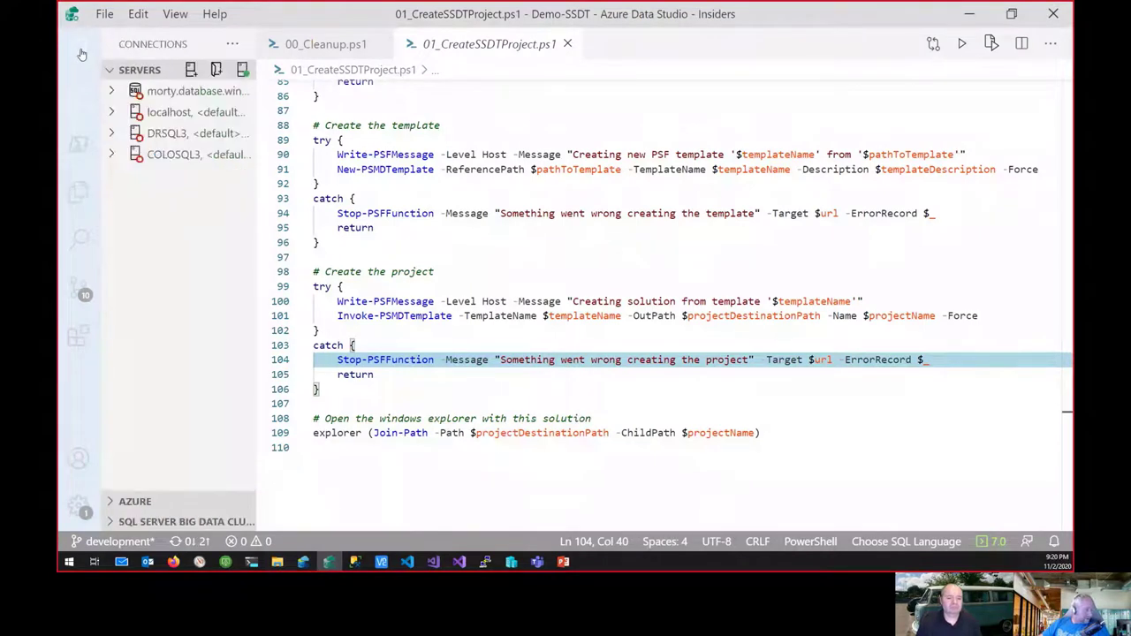
left_click(171, 113)
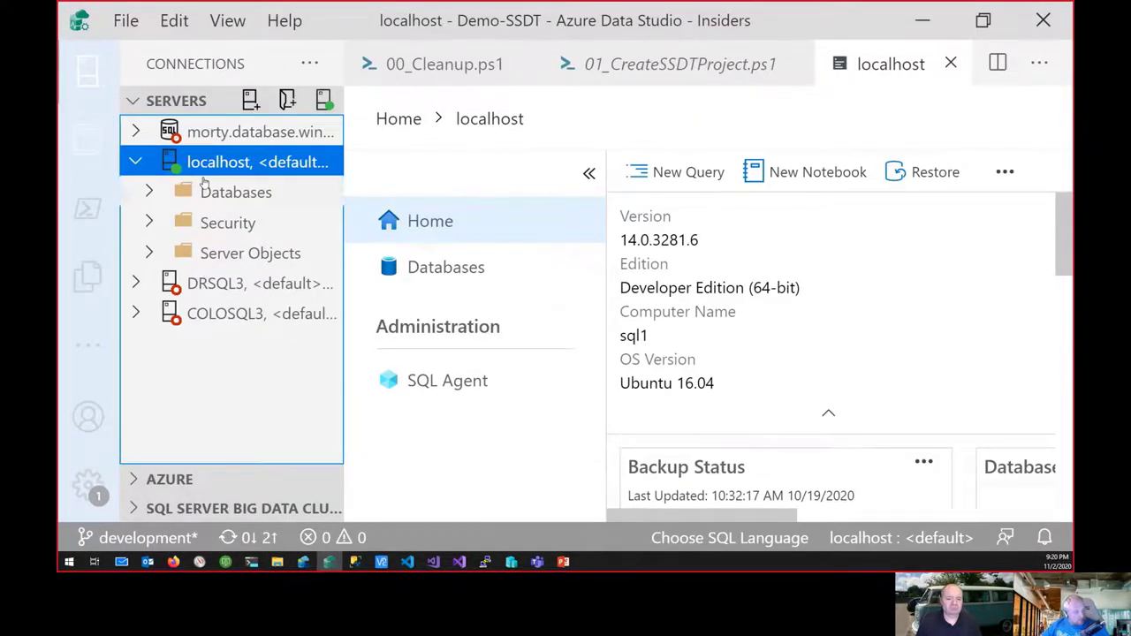
left_click(216, 192)
left_click(251, 258)
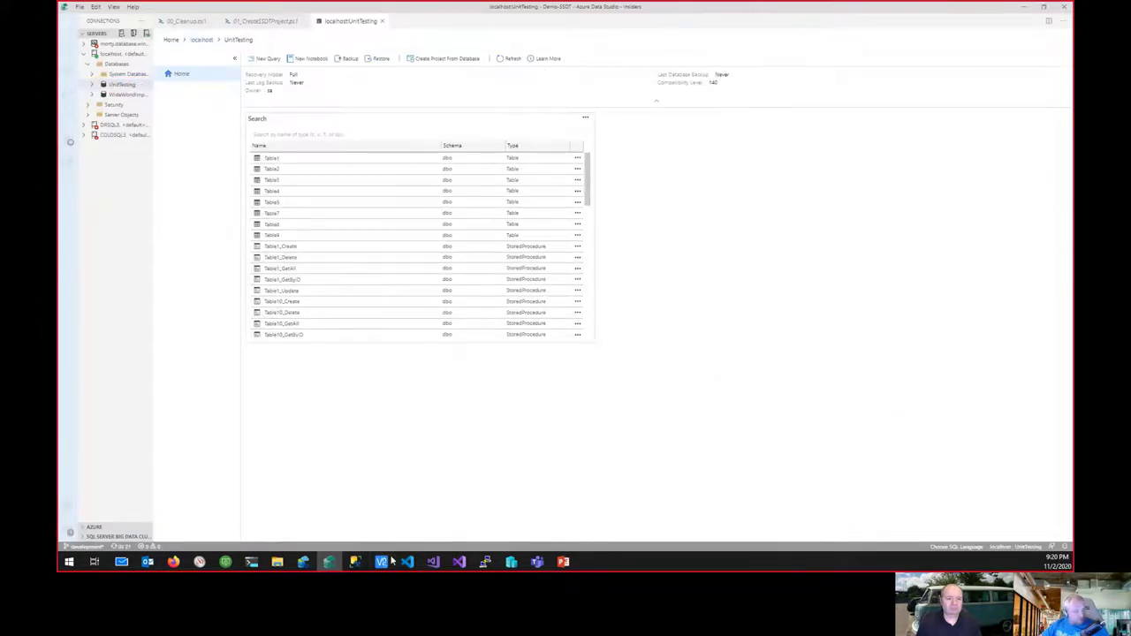
left_click(433, 561)
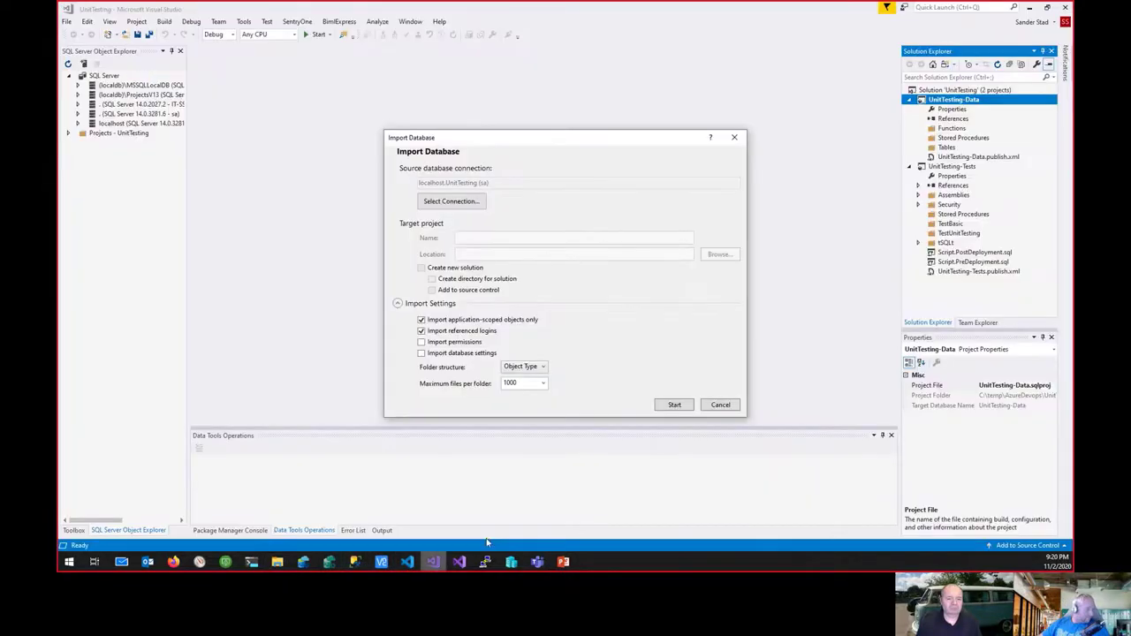
Retry the import once more, dismiss the version error, and cancel the Import Database dialog
left_click(674, 406)
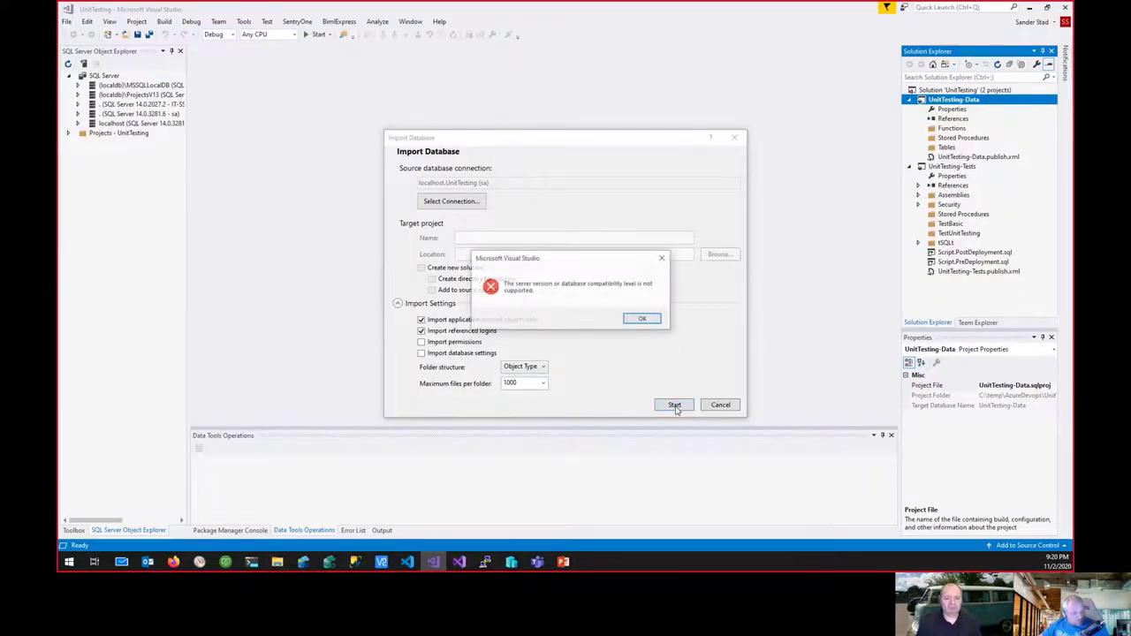
left_click(643, 319)
left_click(721, 405)
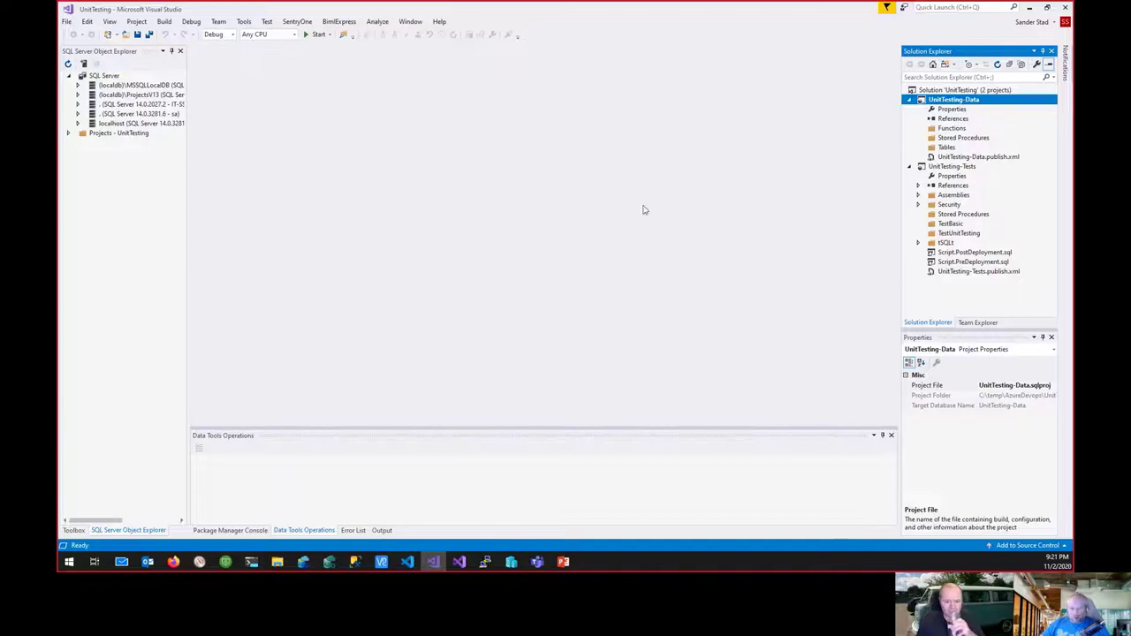
key("alt+Tab")
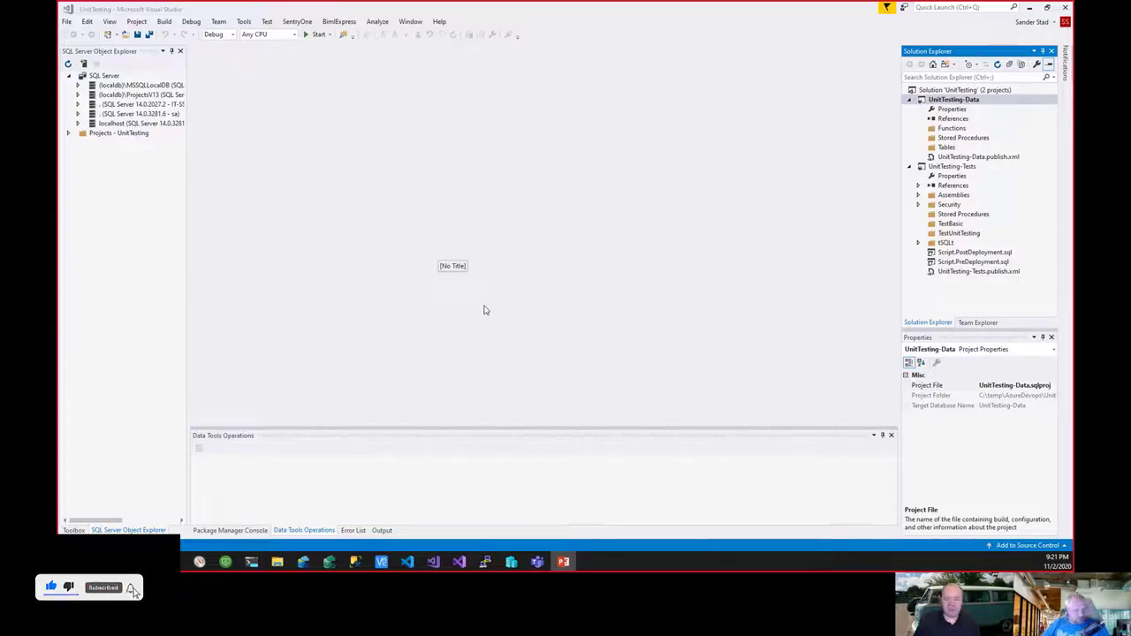
Bring PowerShell forward and clear its console with cls
left_click(251, 562)
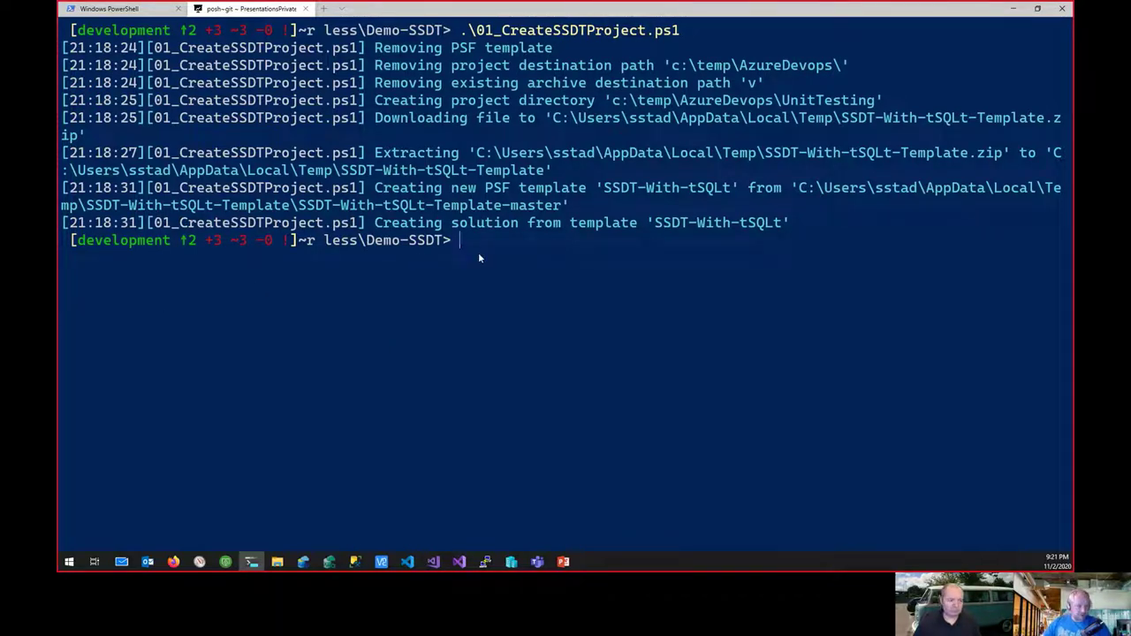
type("cls")
key("Return")
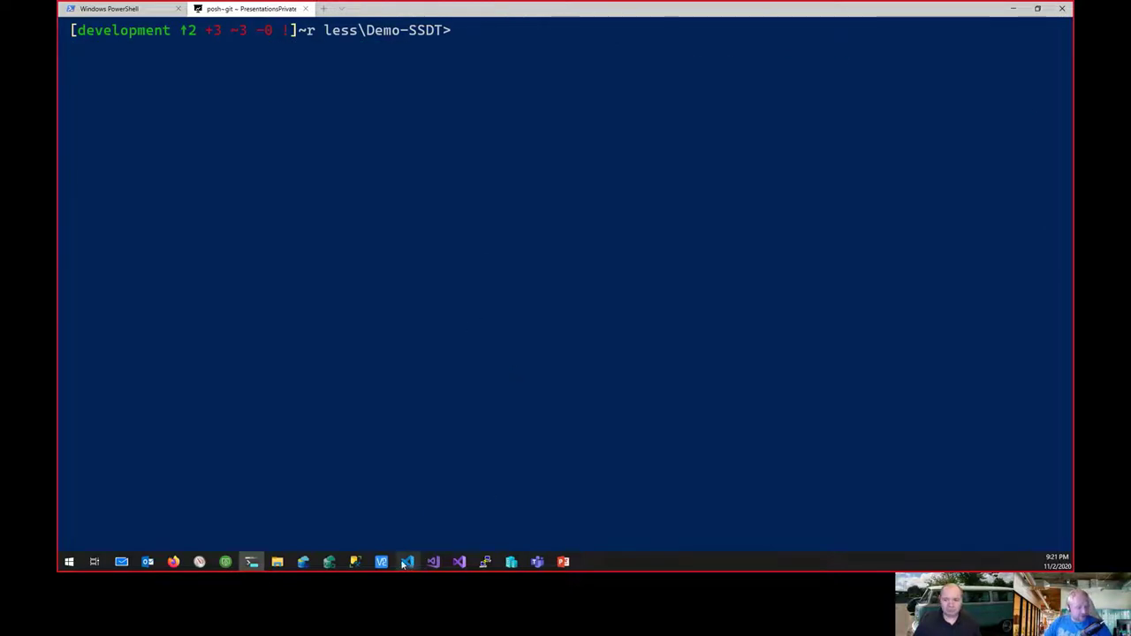
Open 03_CreateUnitTests.ps1 in Azure Data Studio and highlight the PStSQLtTestGenerator module
left_click(329, 563)
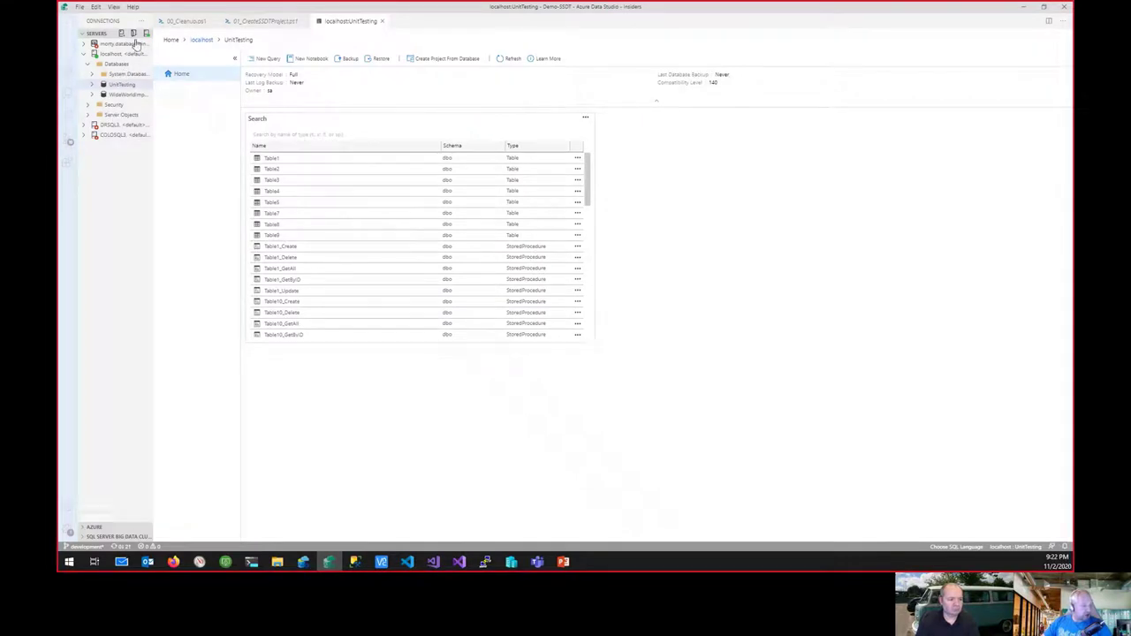
left_click(68, 94)
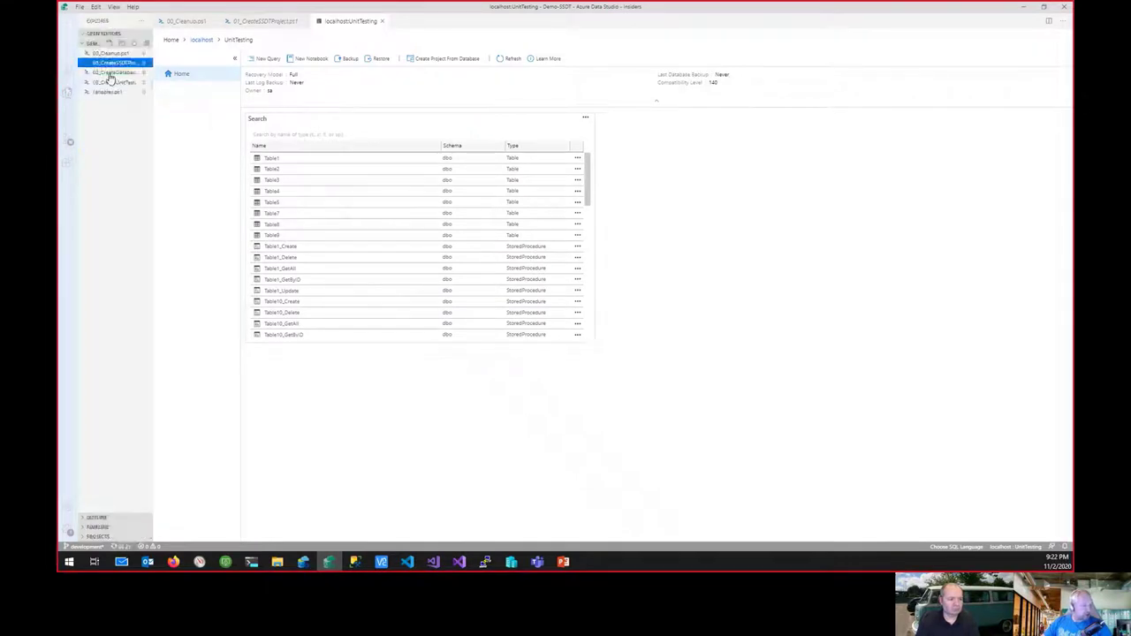
left_click(104, 84)
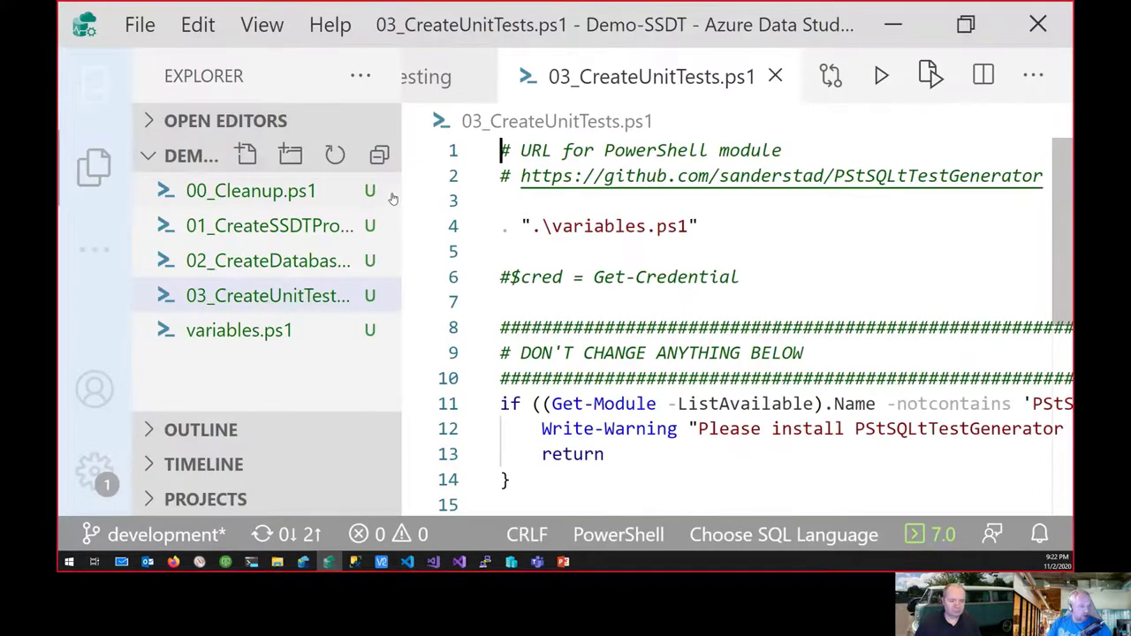
key("ctrl+minus")
key("ctrl+minus")
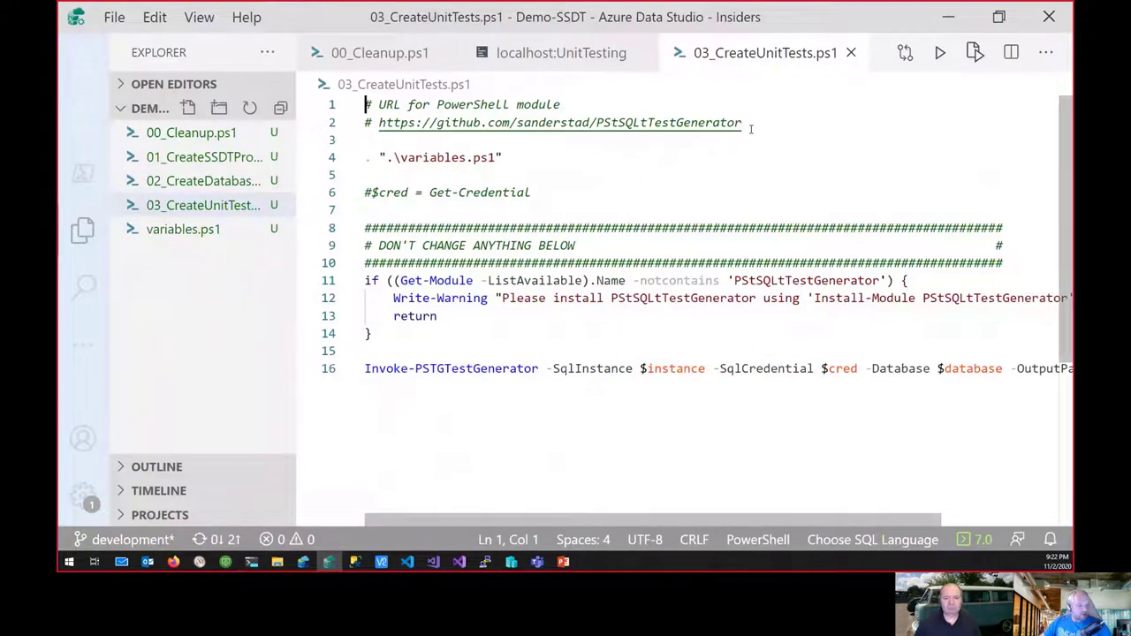
left_click_drag(751, 129, 597, 122)
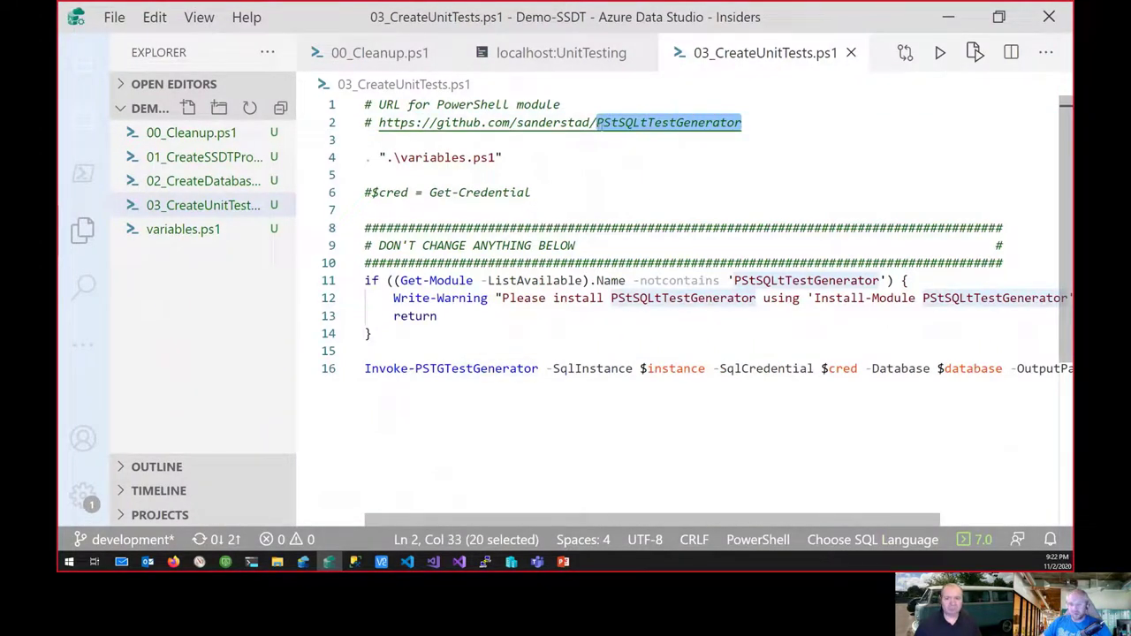
left_click(547, 313)
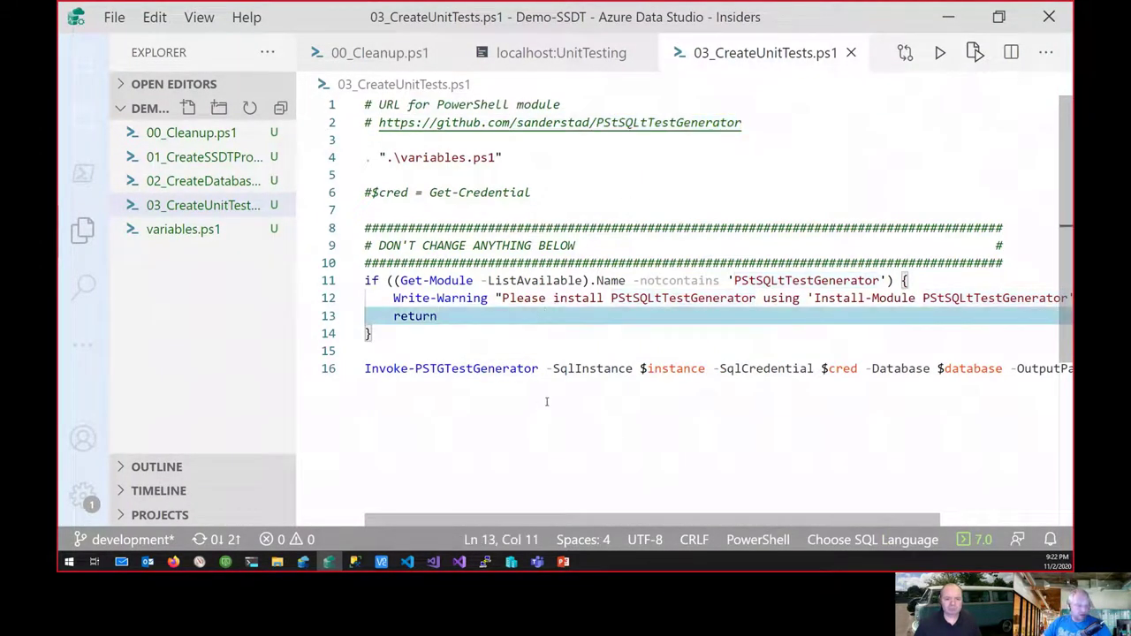
mouse_move(607, 522)
left_mouse_down()
mouse_move(638, 523)
mouse_move(596, 525)
left_mouse_up()
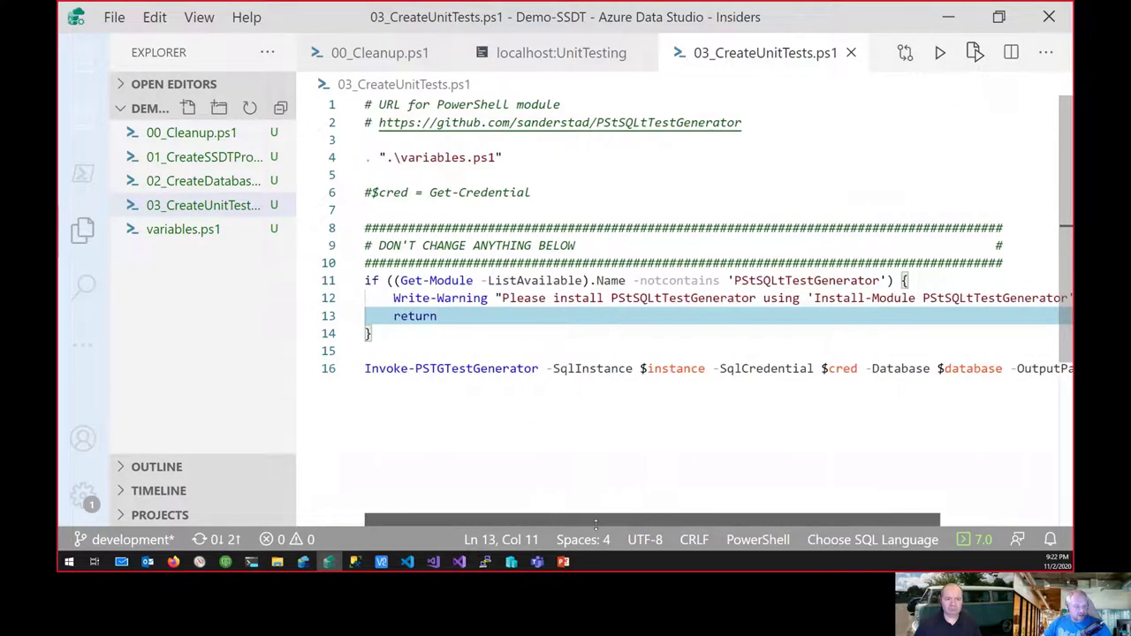
Go over the Invoke-PSTGTestGenerator call's SqlInstance, Database and output path parameters
left_click(474, 367)
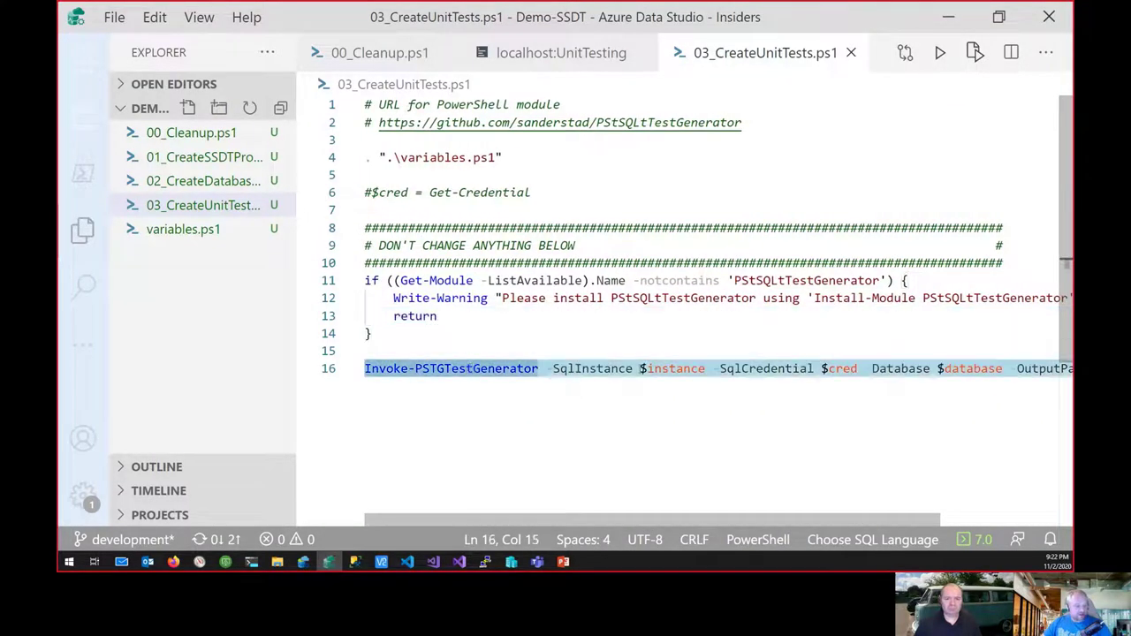
left_click(598, 369)
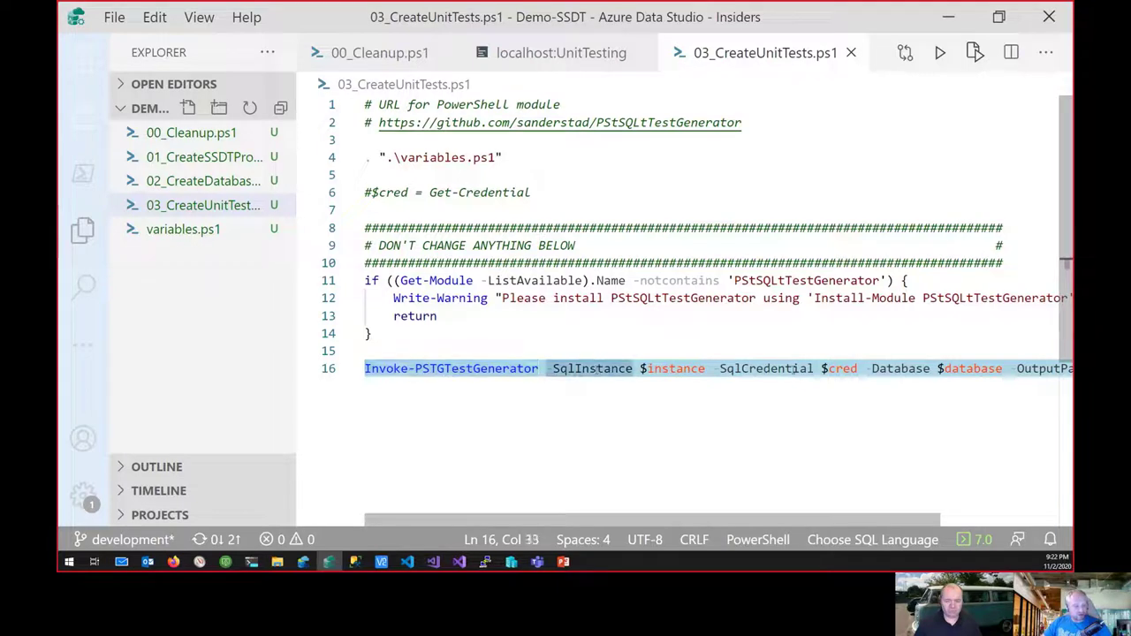
left_click(911, 368)
left_click(981, 369)
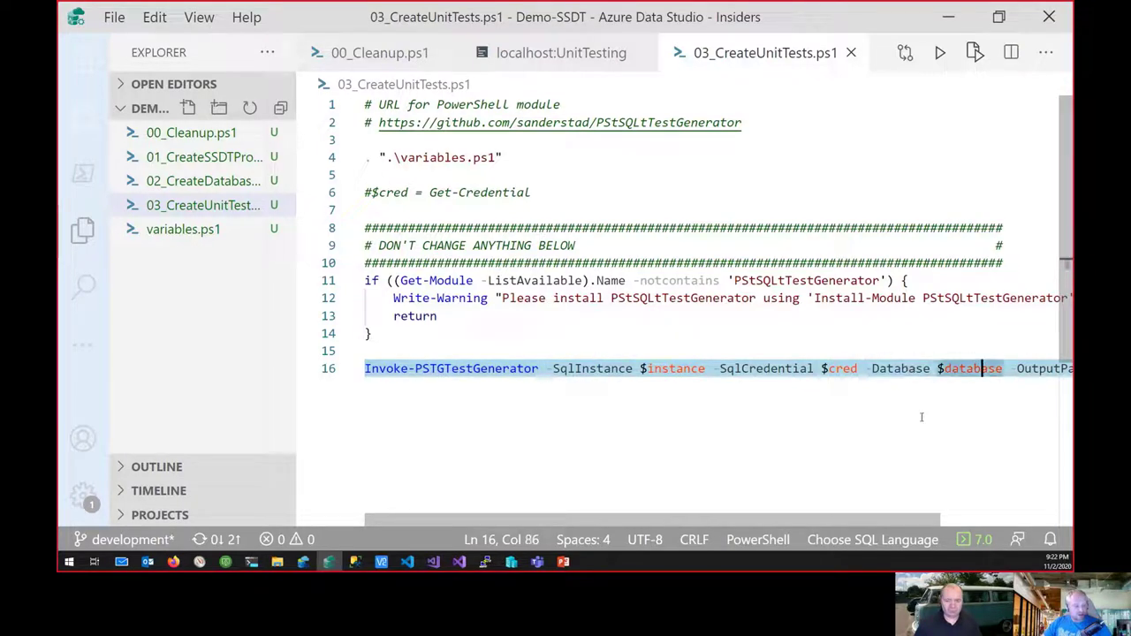
scroll(921, 417, "right", 3)
left_click(995, 369)
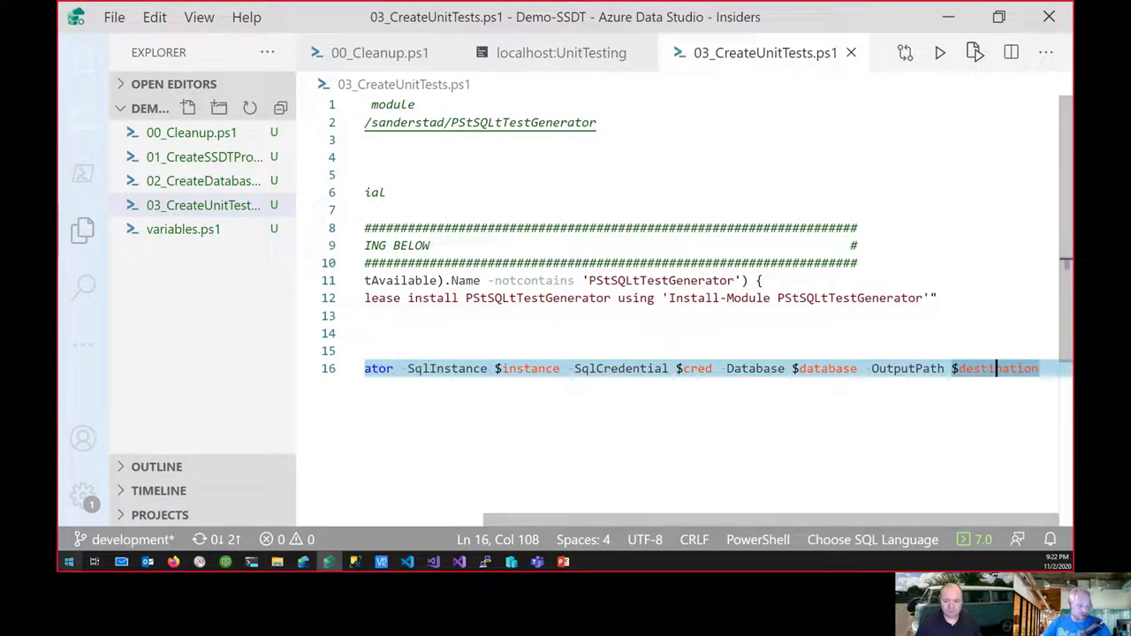
Run 03_CreateUnitTests.ps1 in PowerShell to generate the tSQLt tests, then return to Visual Studio
left_click(252, 563)
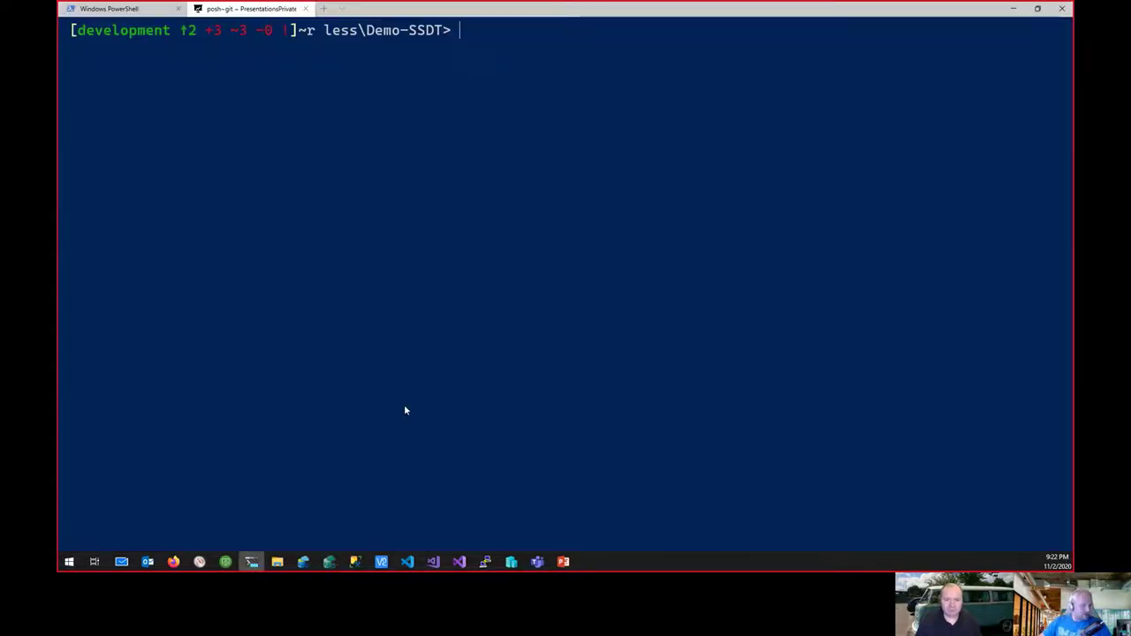
type("03")
key("Tab")
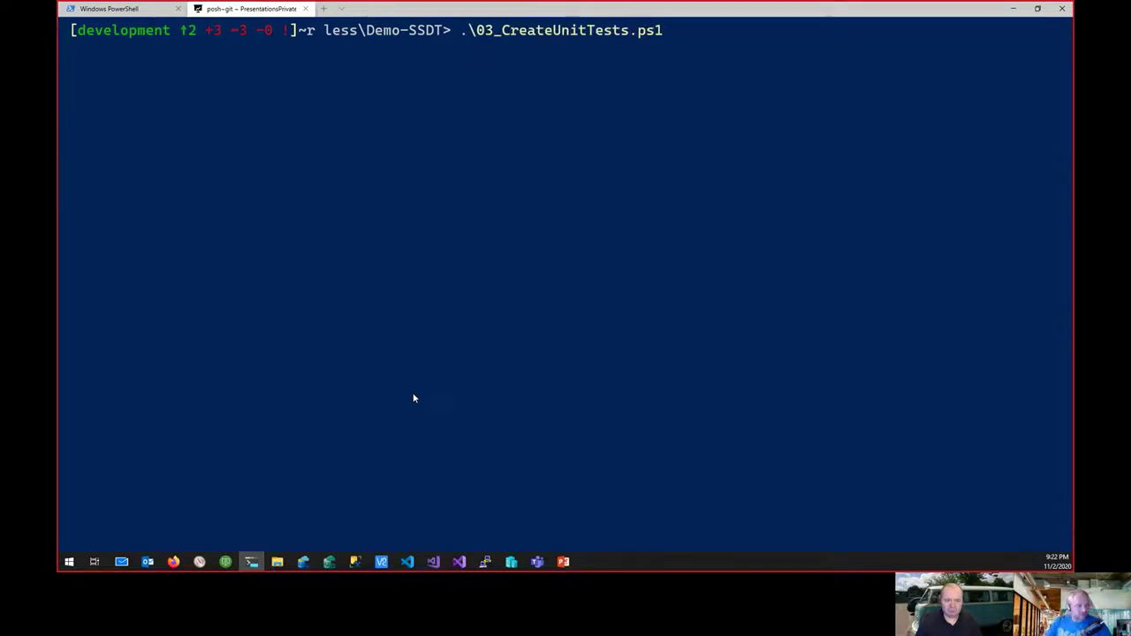
key("Return")
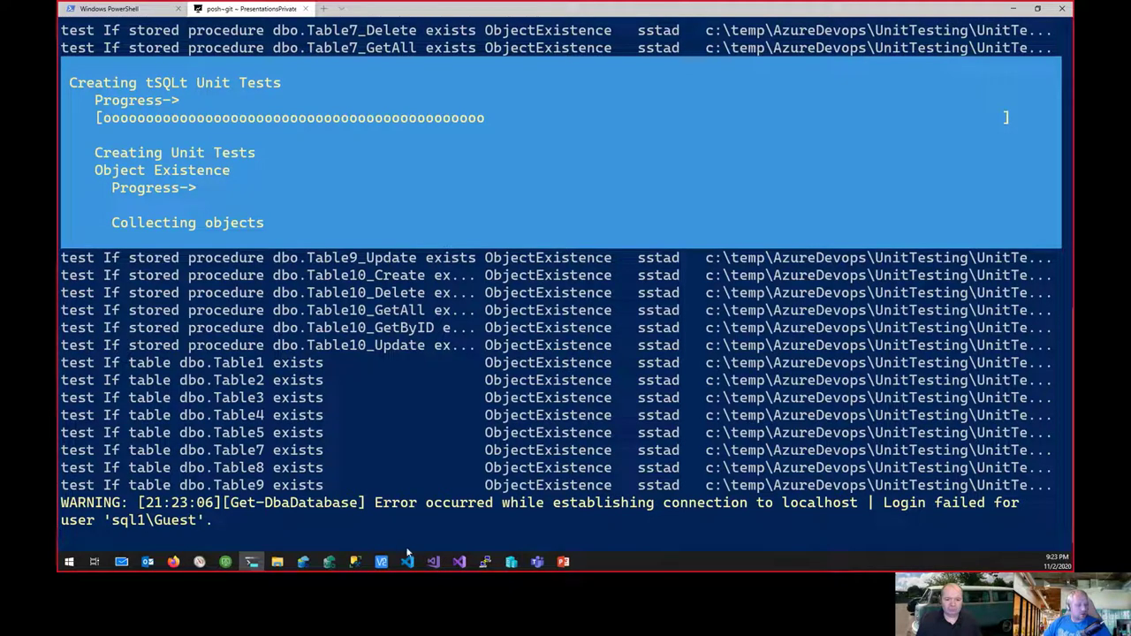
left_click(432, 564)
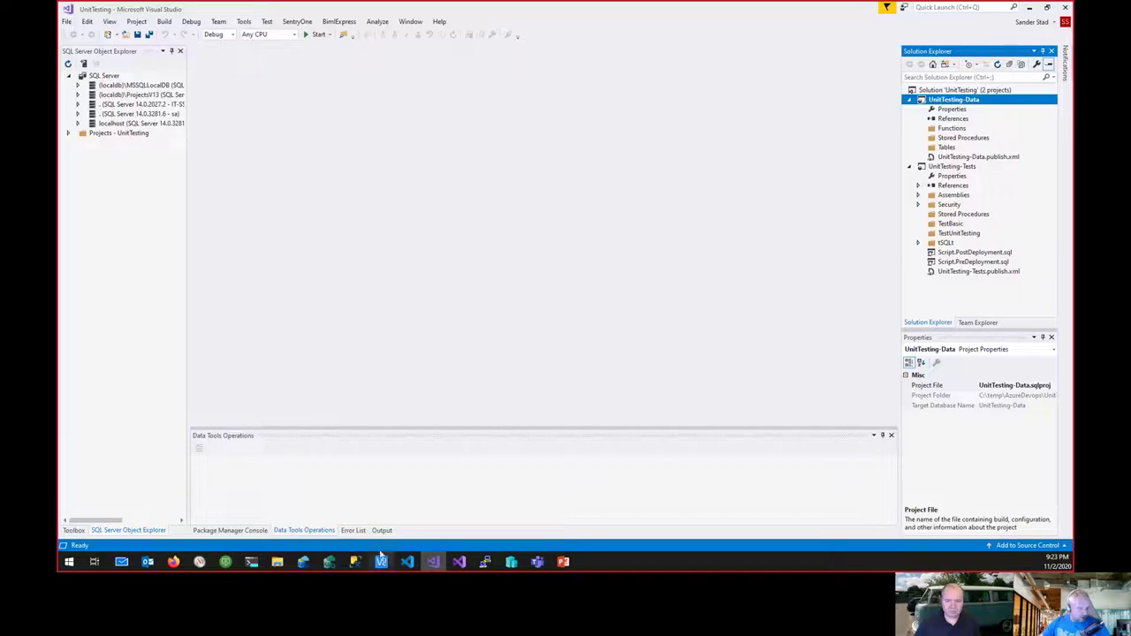
Open Add Existing Item for the TestBasic folder of the UnitTesting-Tests project
left_click(251, 566)
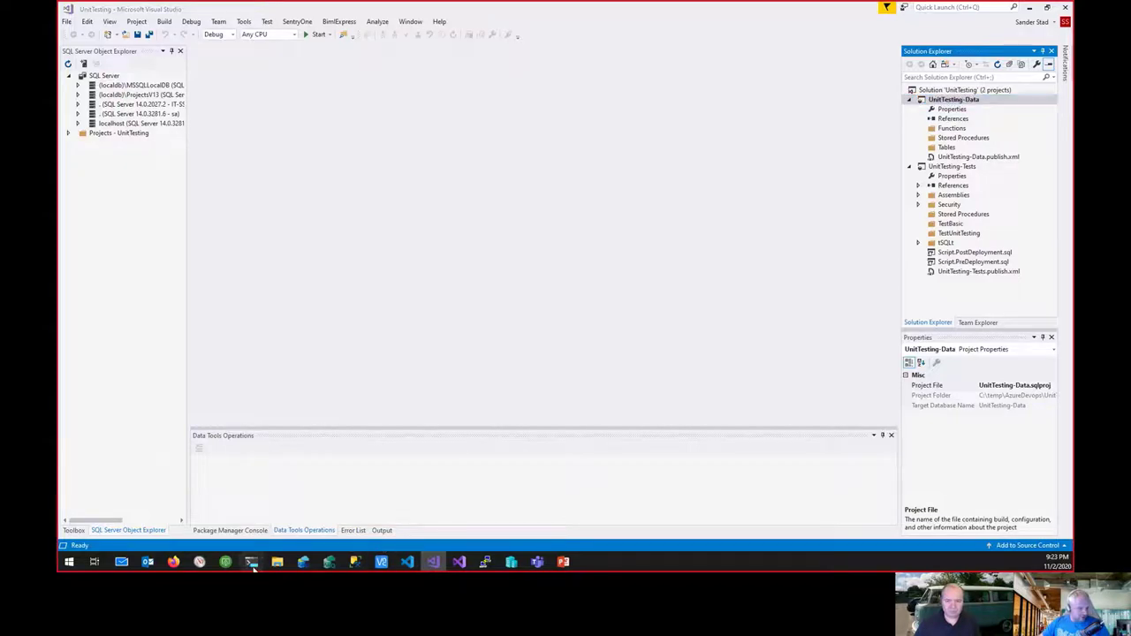
key("alt+Tab")
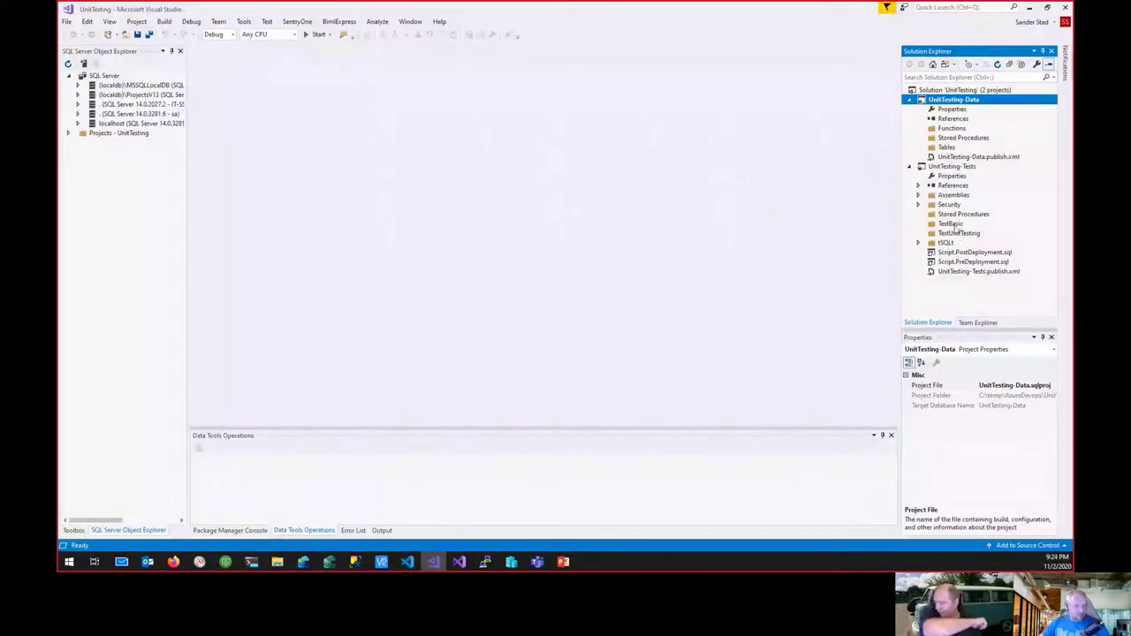
right_click(955, 224)
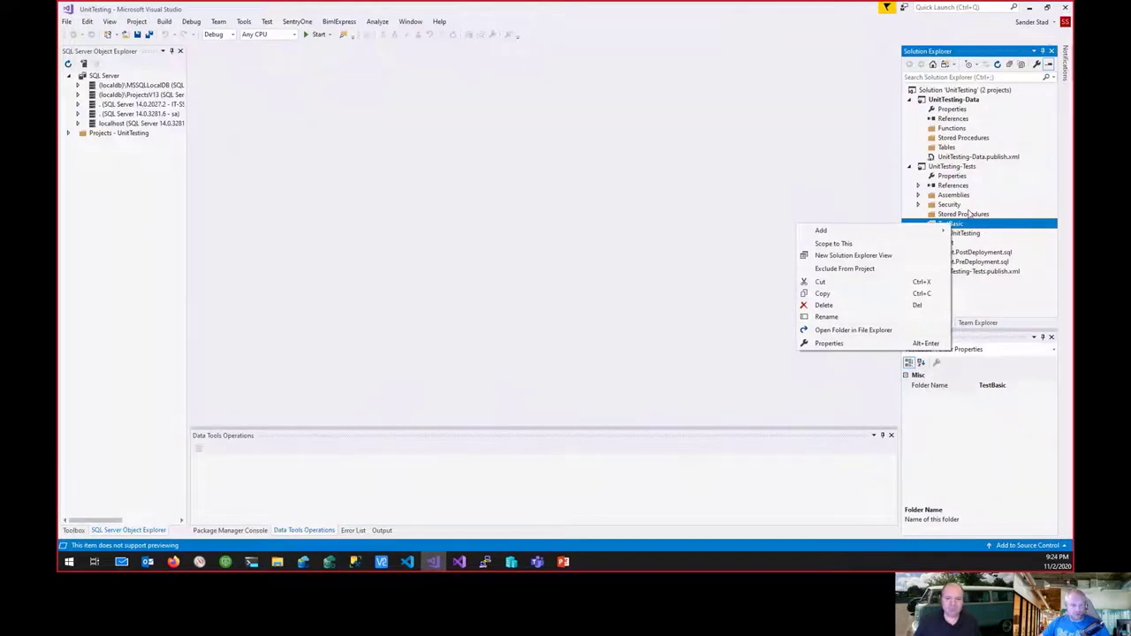
left_click(967, 214)
left_click(963, 225)
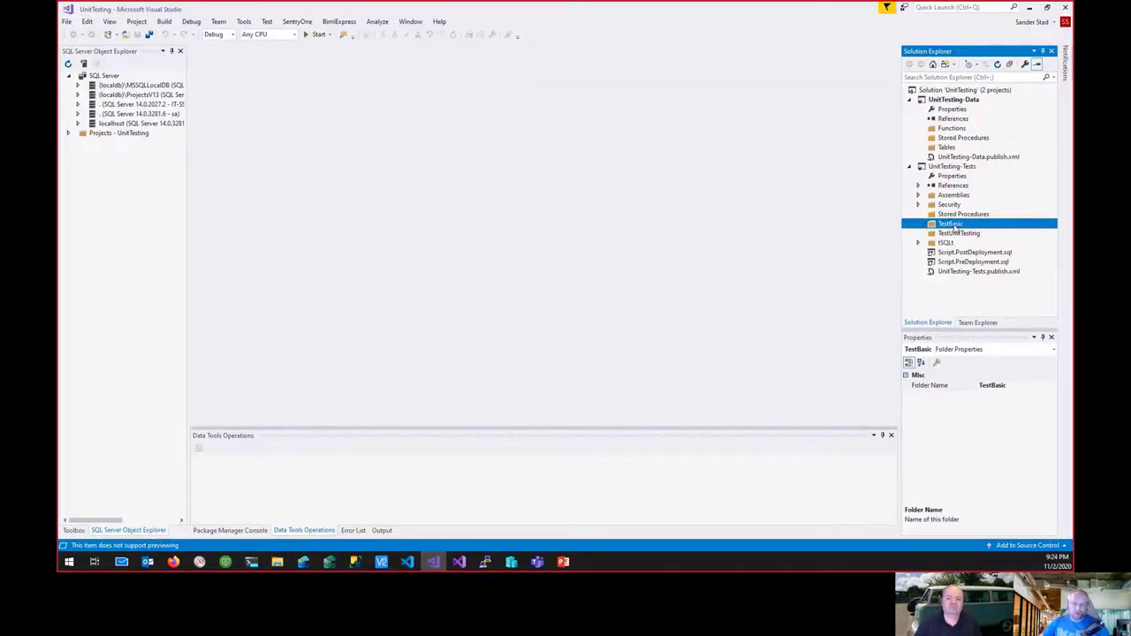
right_click(955, 226)
mouse_move(873, 234)
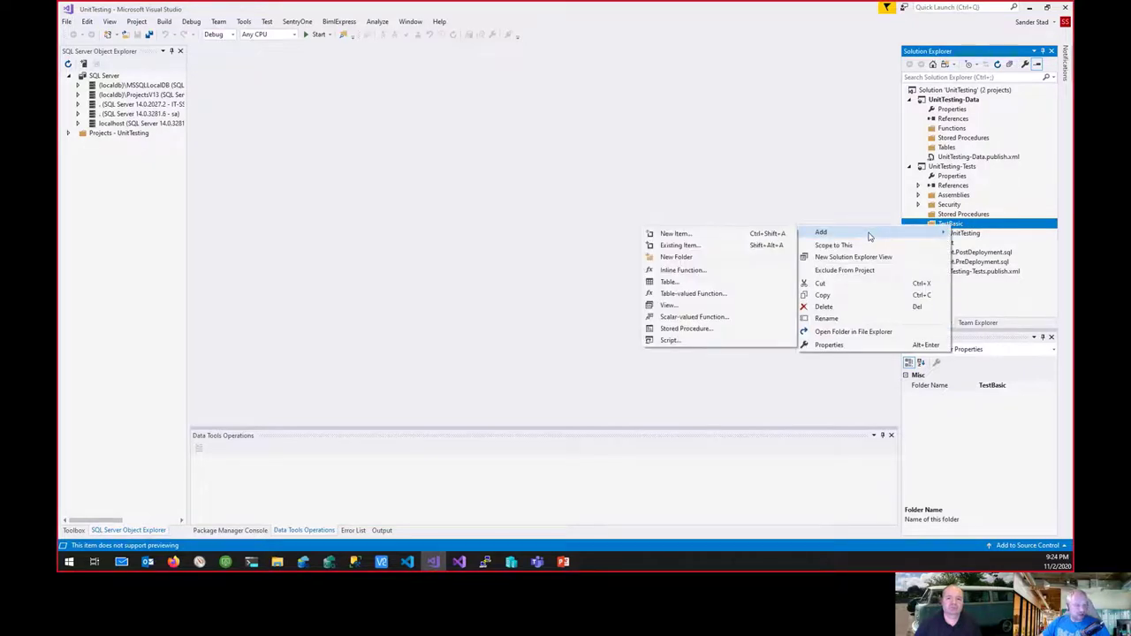
left_click(725, 251)
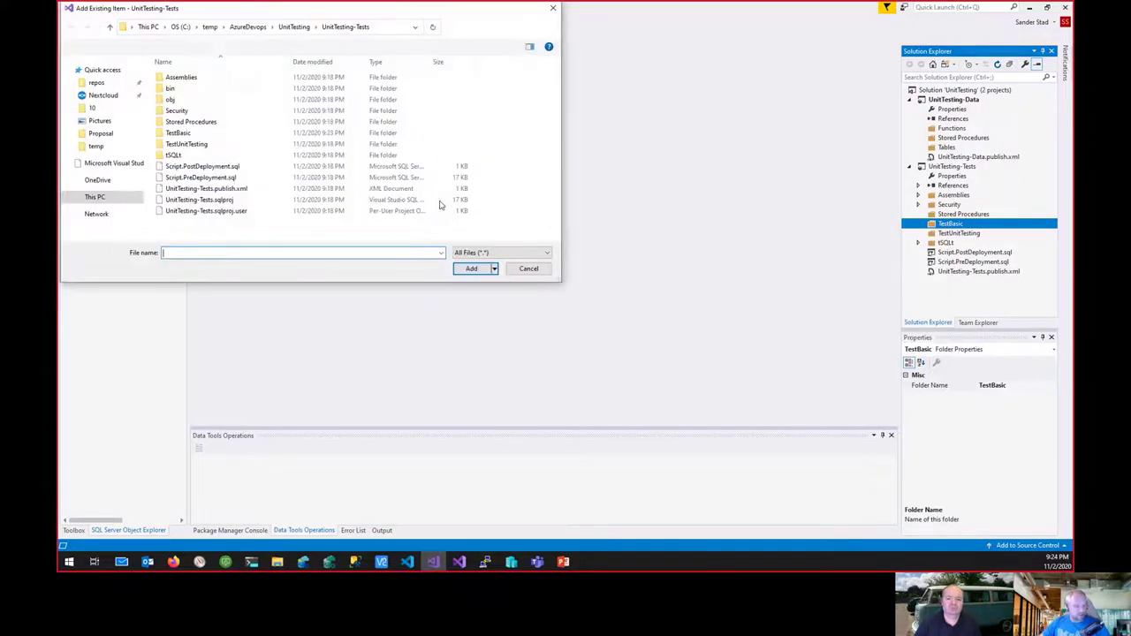
Add all generated TestBasic scripts except the .include file, then collapse the folder
left_click(188, 134)
double_click(188, 135)
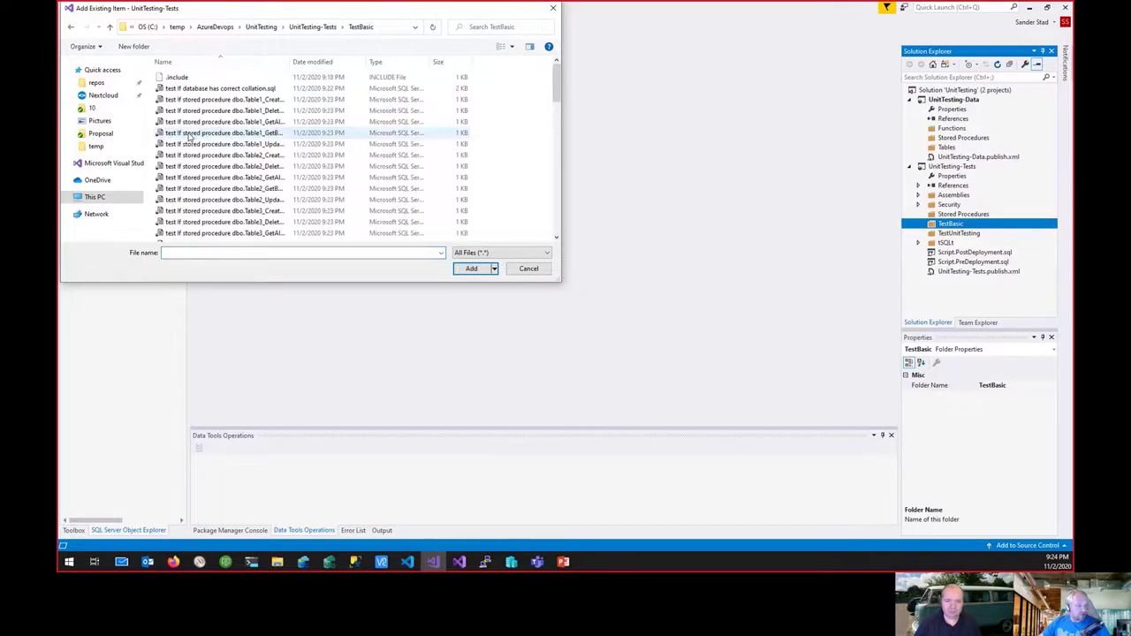
key("ctrl+a")
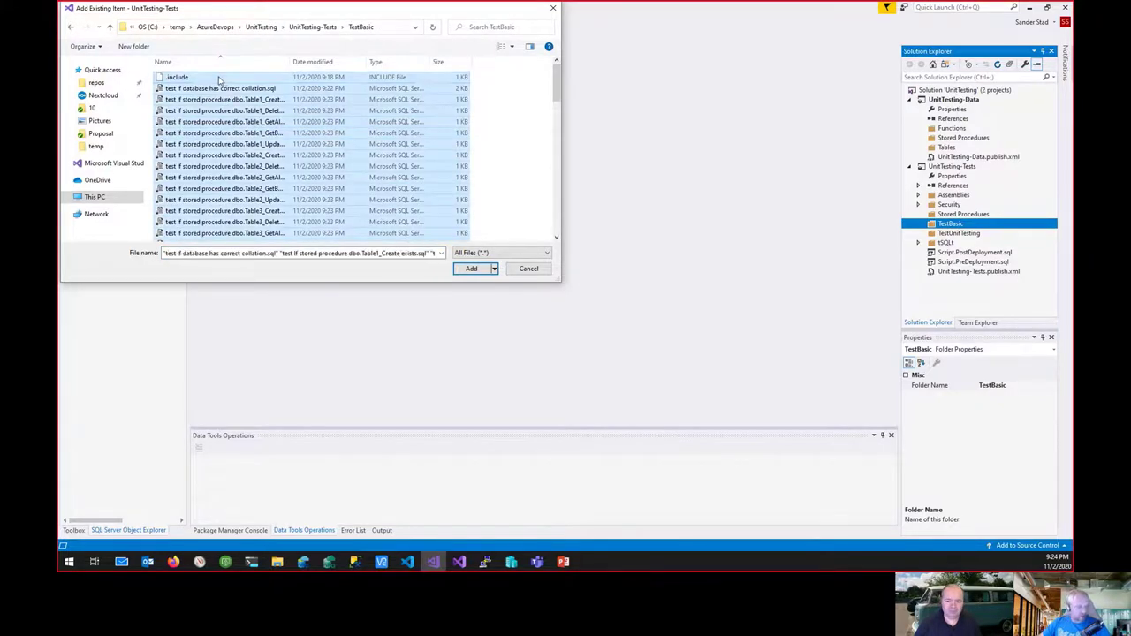
left_click(245, 80, "ctrl")
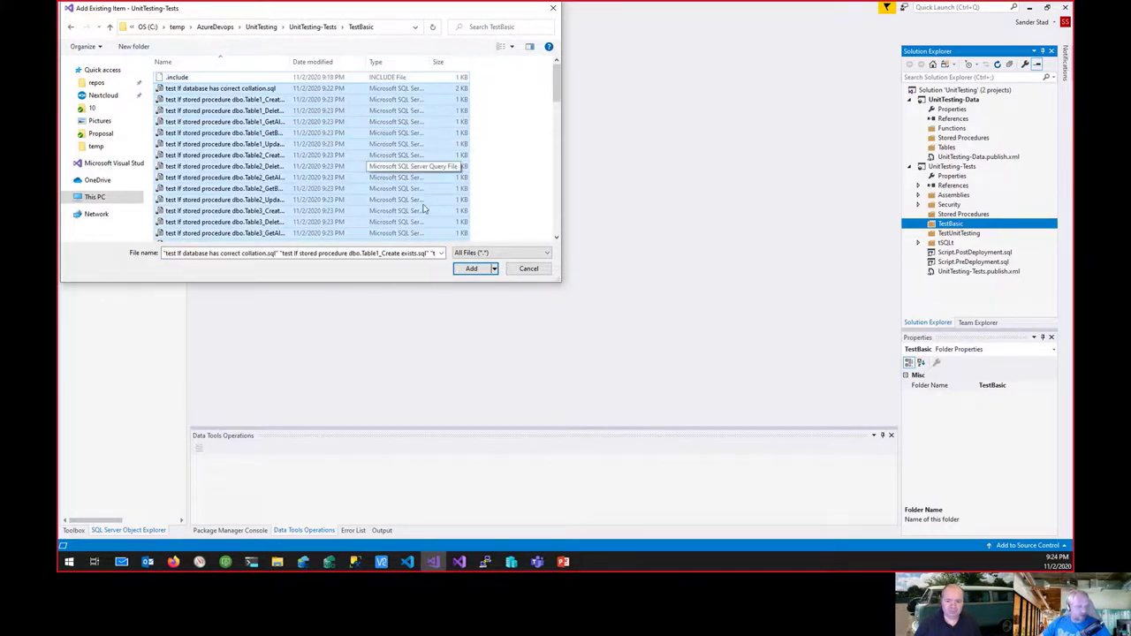
left_click(472, 268)
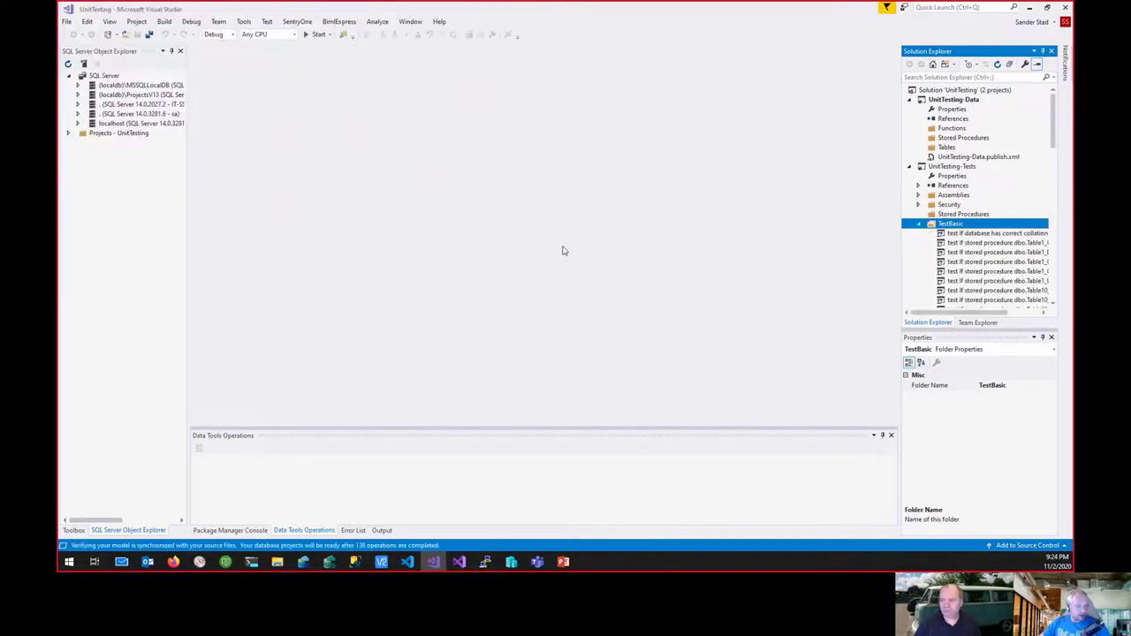
scroll(979, 256, "down", 10)
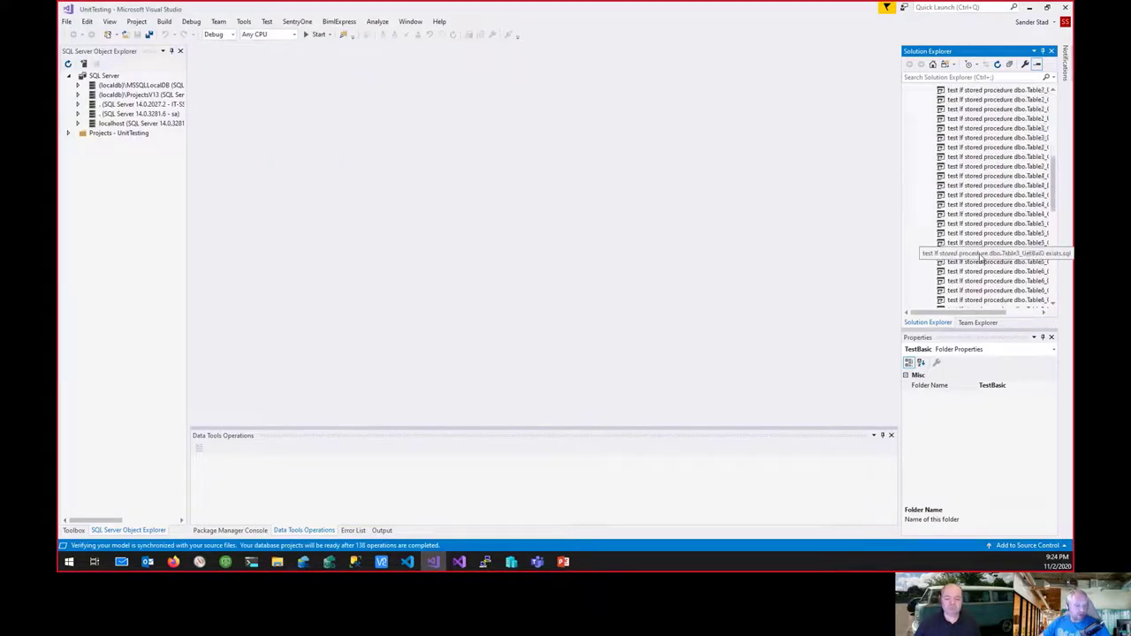
scroll(979, 256, "down", 3)
scroll(979, 256, "up", 15)
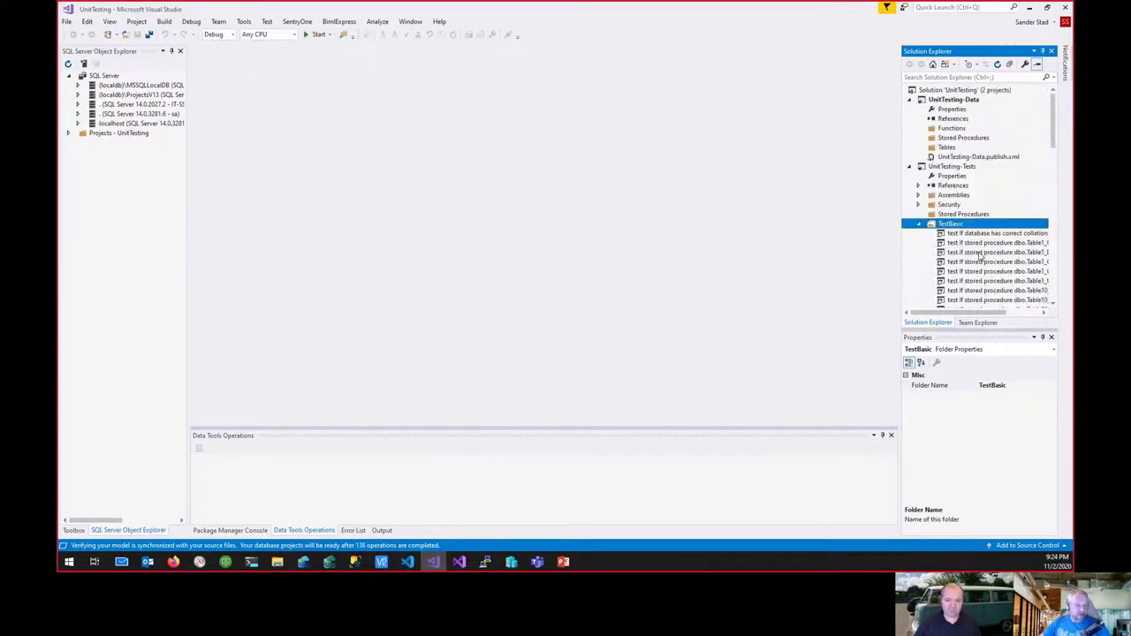
left_click(919, 224)
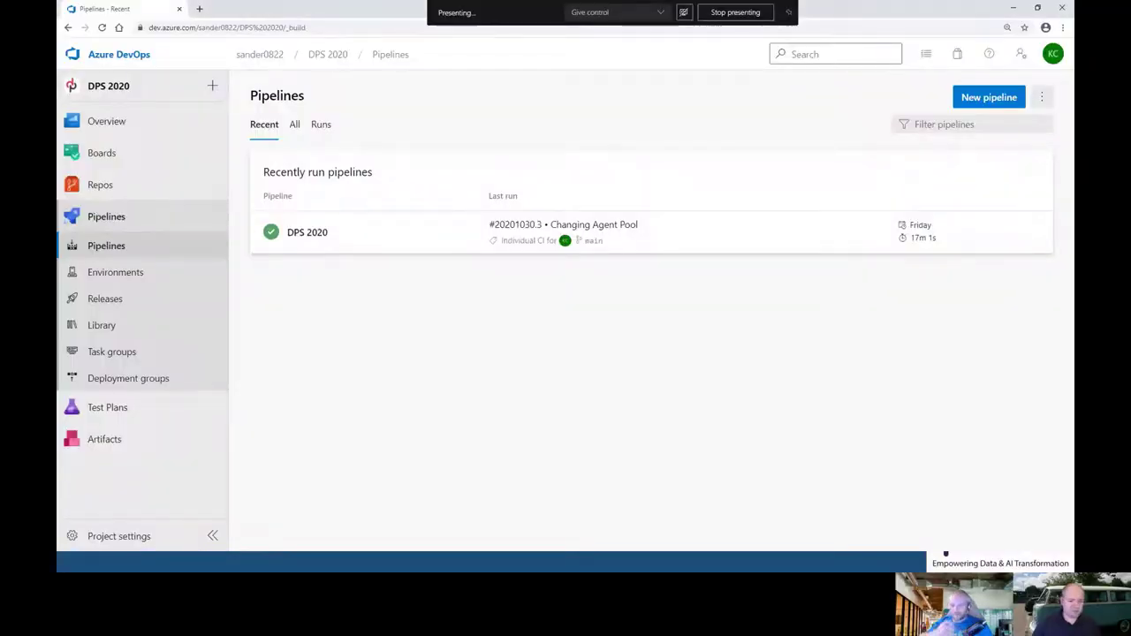
Show the DPS 2020 Pipelines > Recent page listing run #20201030.3
mouse_move(135, 193)
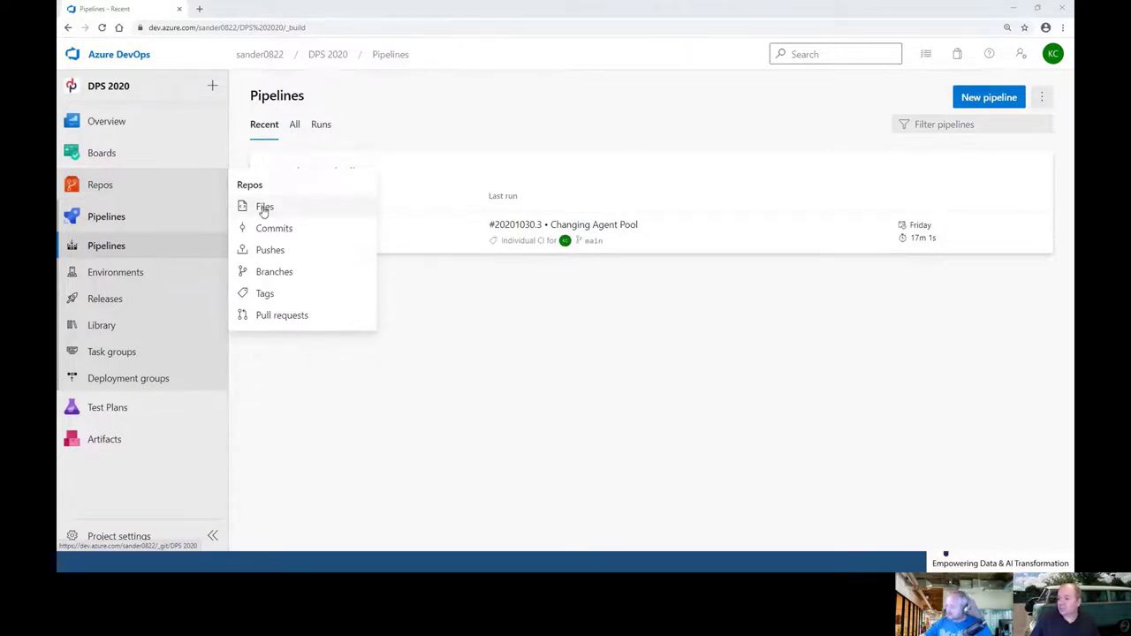
left_click(264, 210)
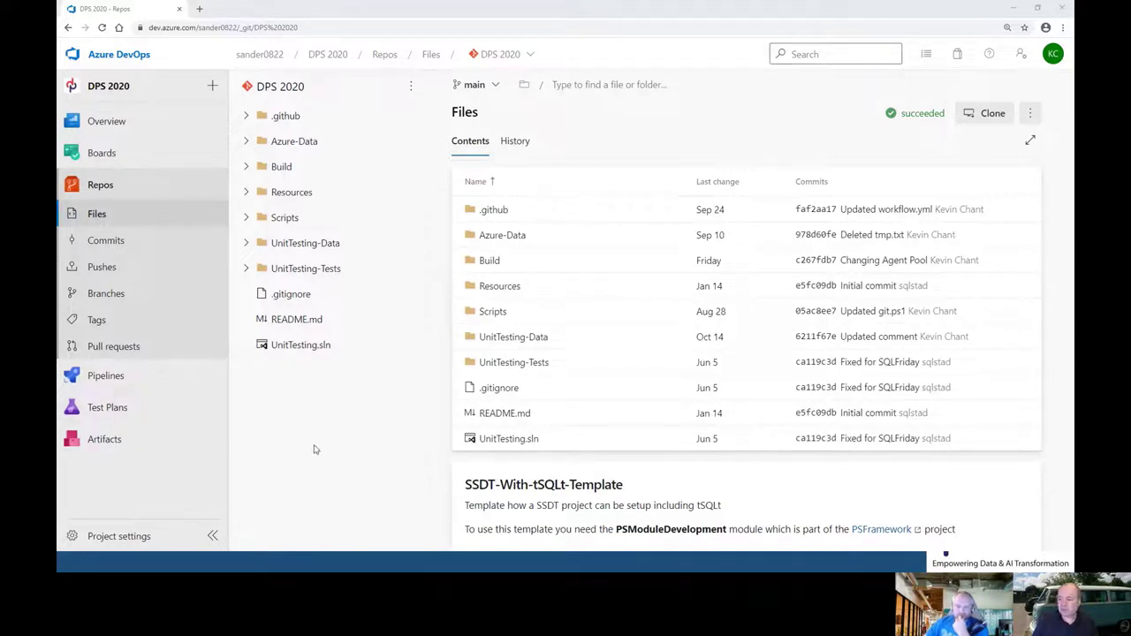
mouse_move(104, 375)
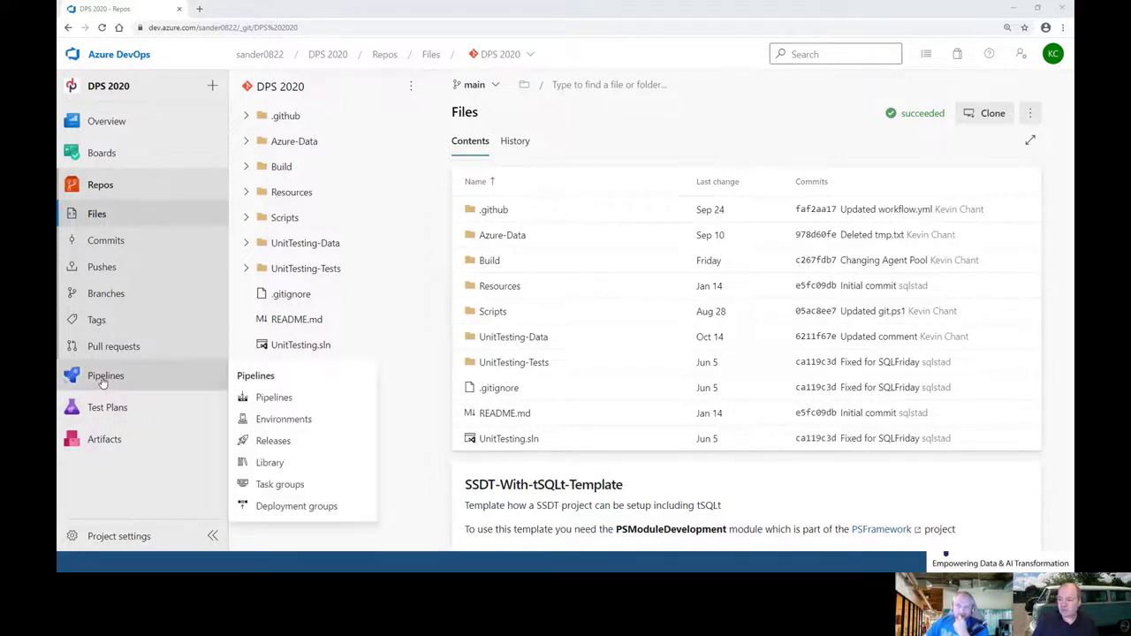
left_click(283, 399)
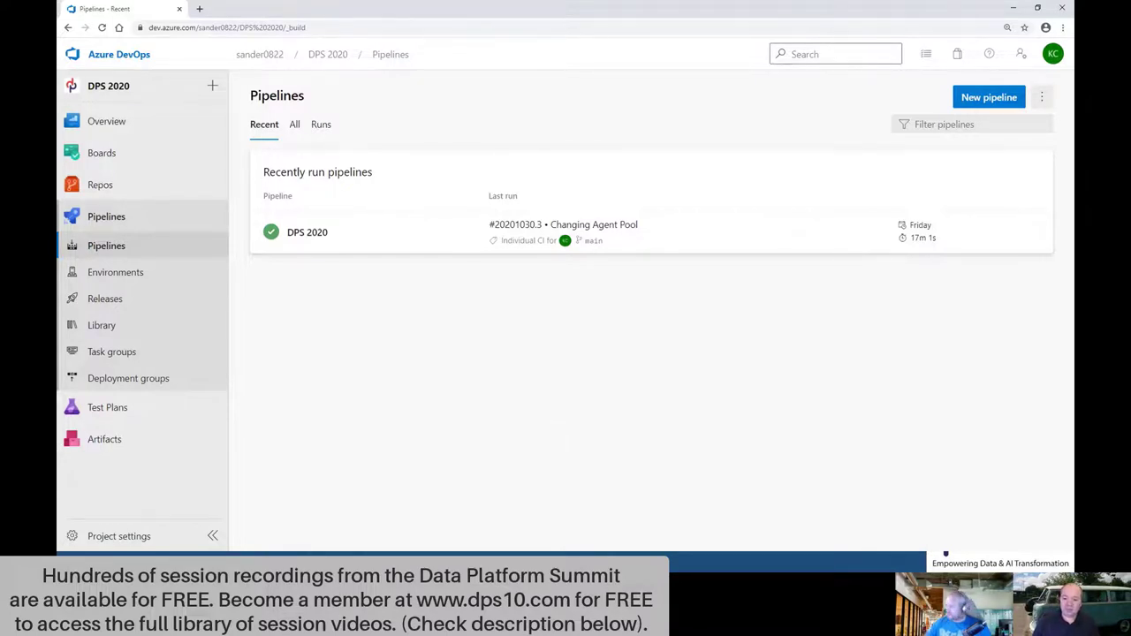
Open the DPS 2020 pipeline, then the summary of run #20201030.3 'Changing Agent Pool'
left_click(736, 240)
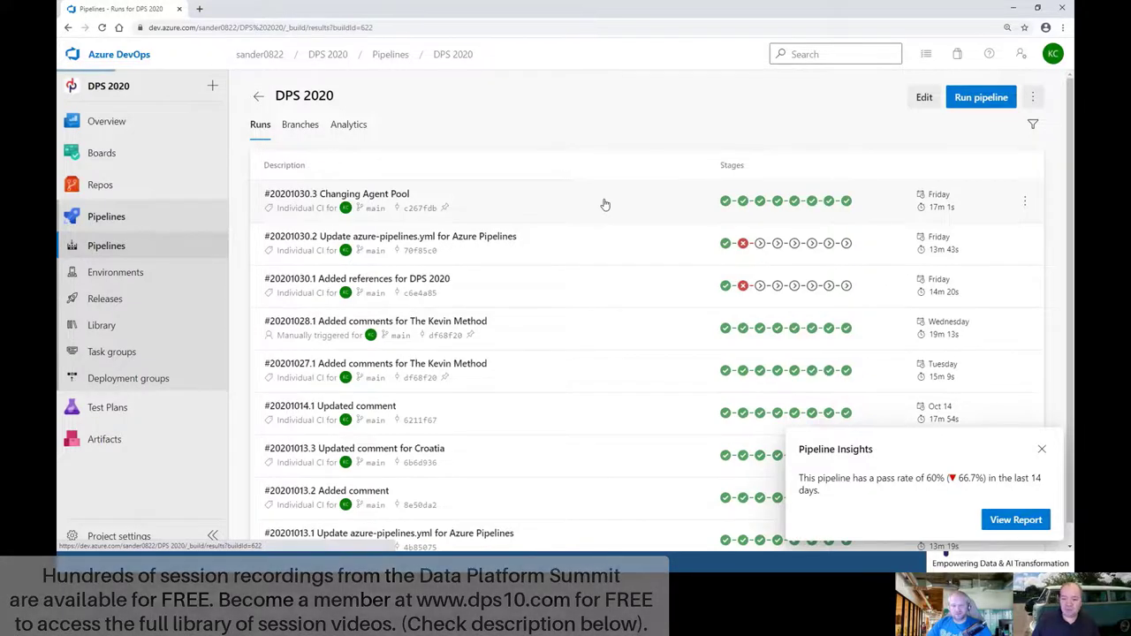
left_click(602, 204)
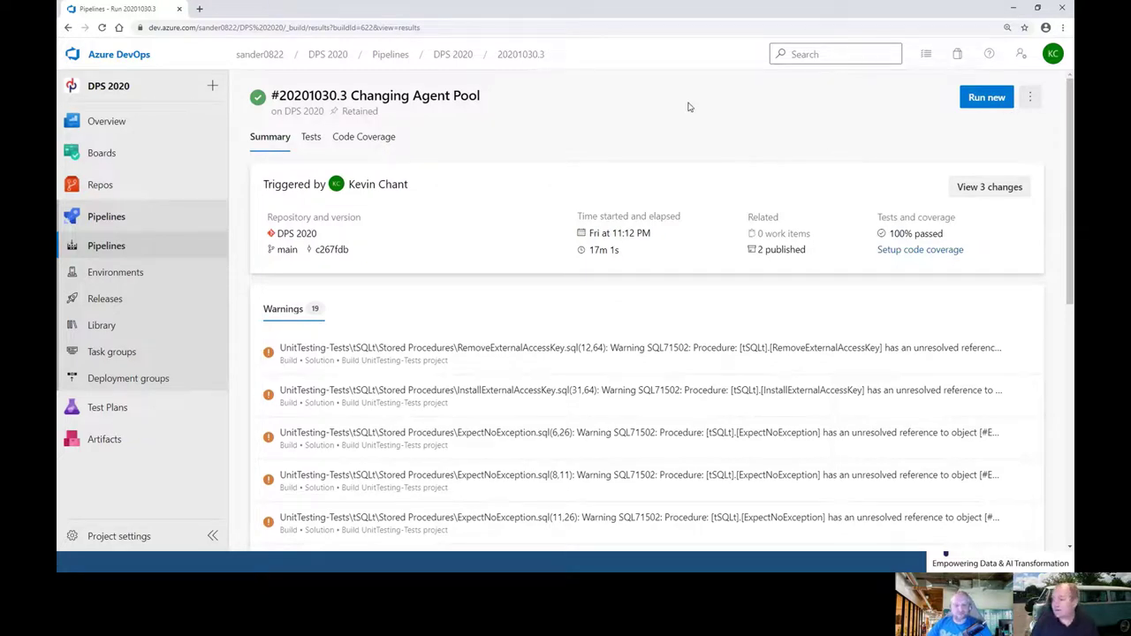
Scroll past the Warnings list to the Stages diagram, Unit Testing through Deploy to Azure SQL
scroll(664, 274, "down", 1)
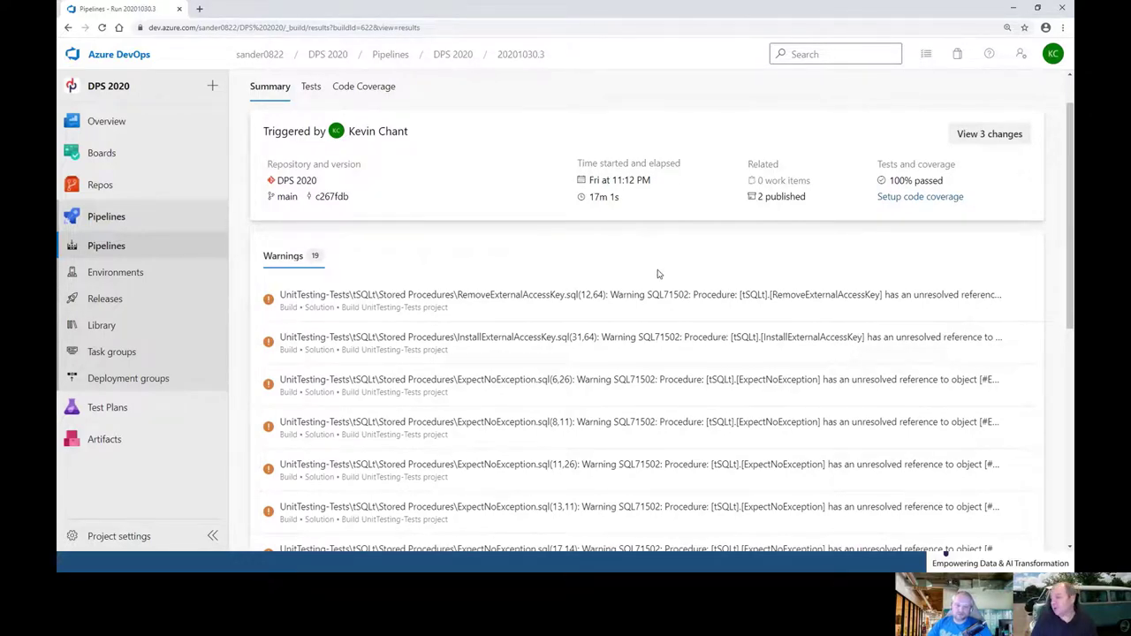
scroll(664, 274, "down", 5)
scroll(663, 317, "down", 1)
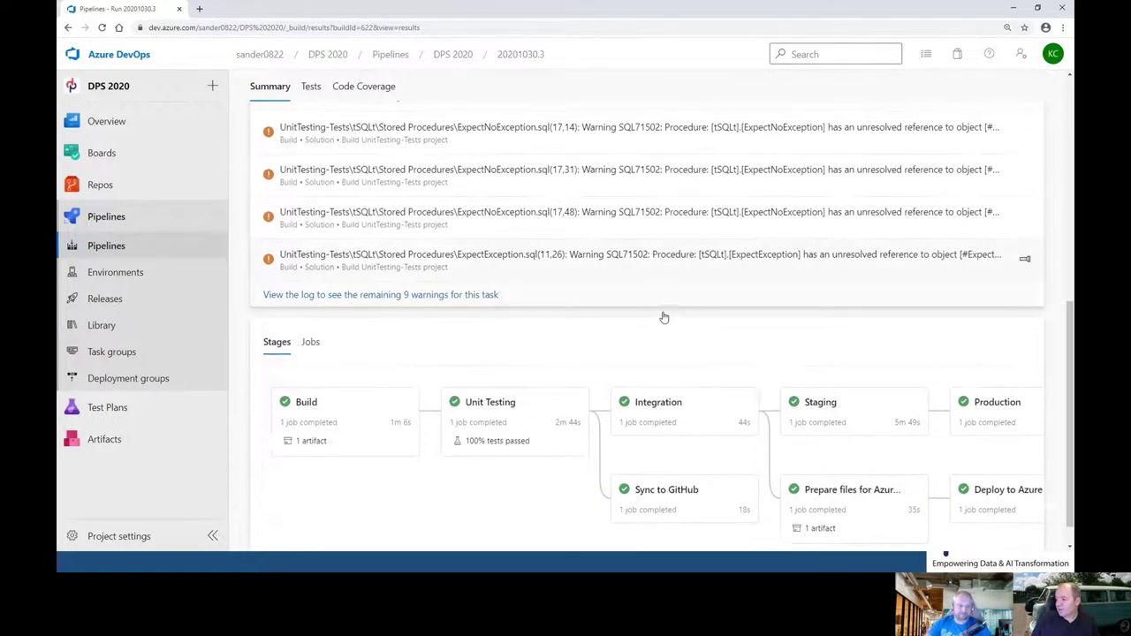
scroll(664, 316, "down", 1)
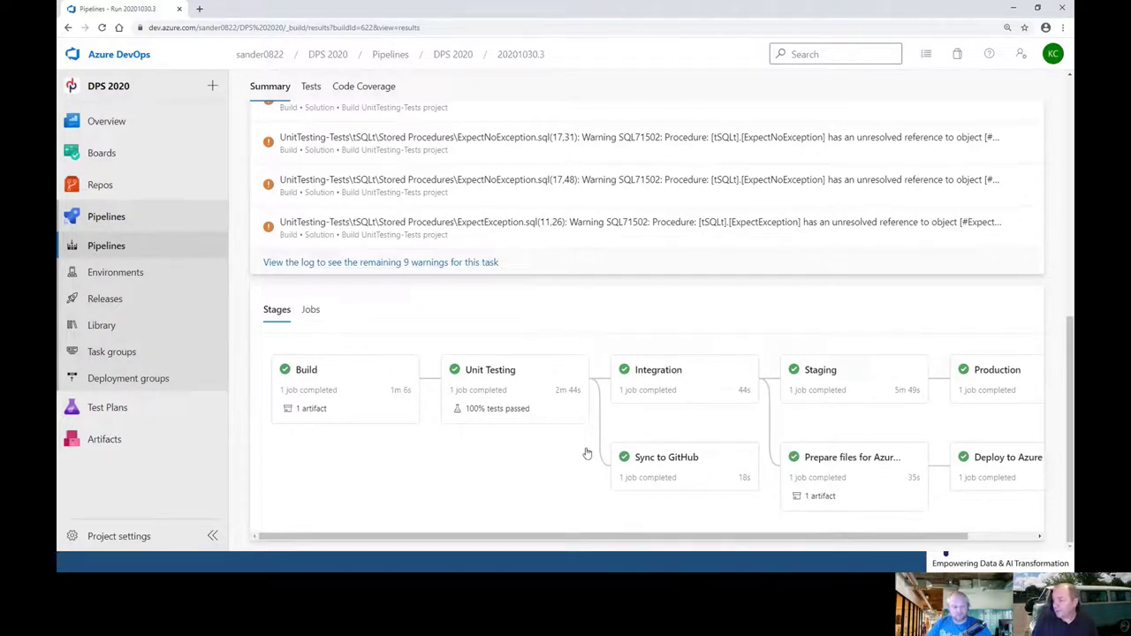
left_click_drag(641, 537, 711, 535)
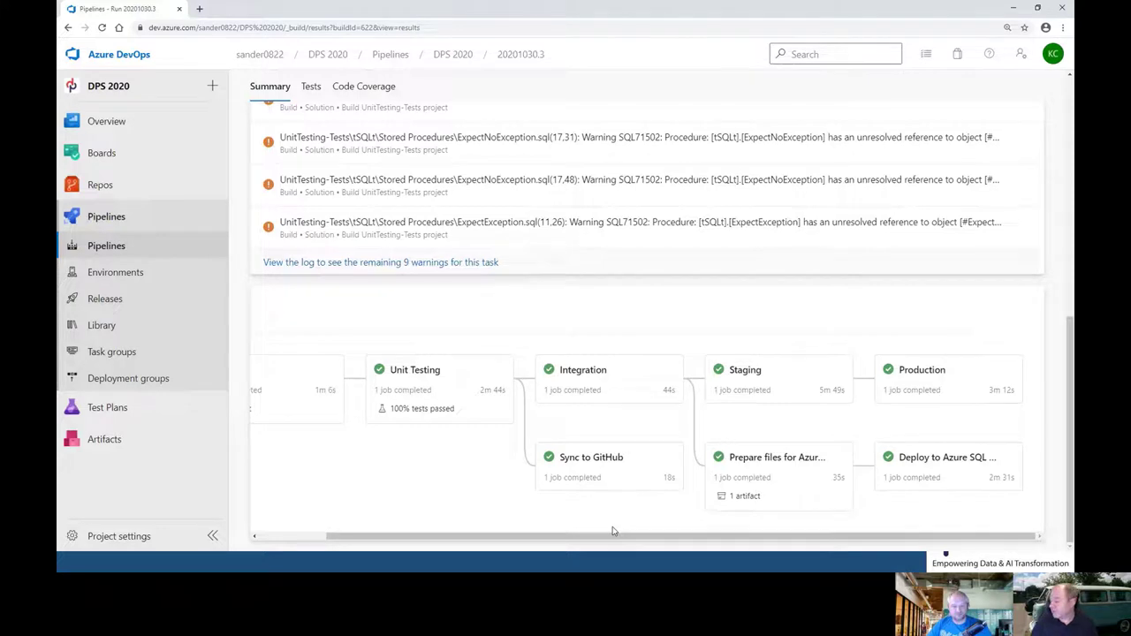
scroll(424, 530, "up", 1)
scroll(424, 530, "up", 8)
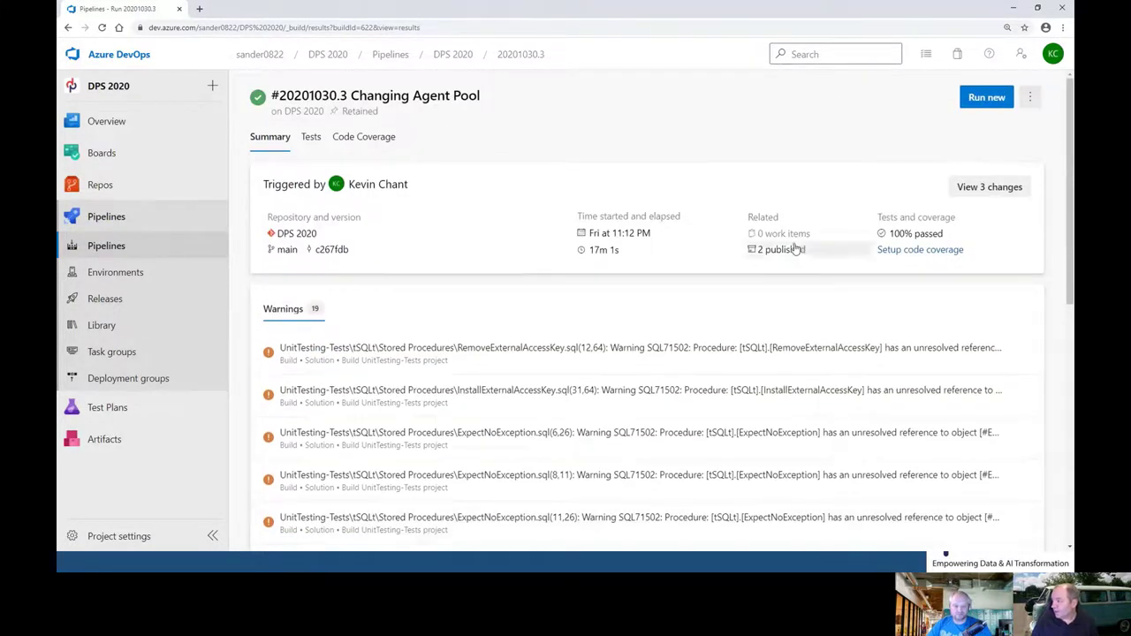
Edit the pipeline's YAML and search it for 'the kevin'
left_click(1031, 101)
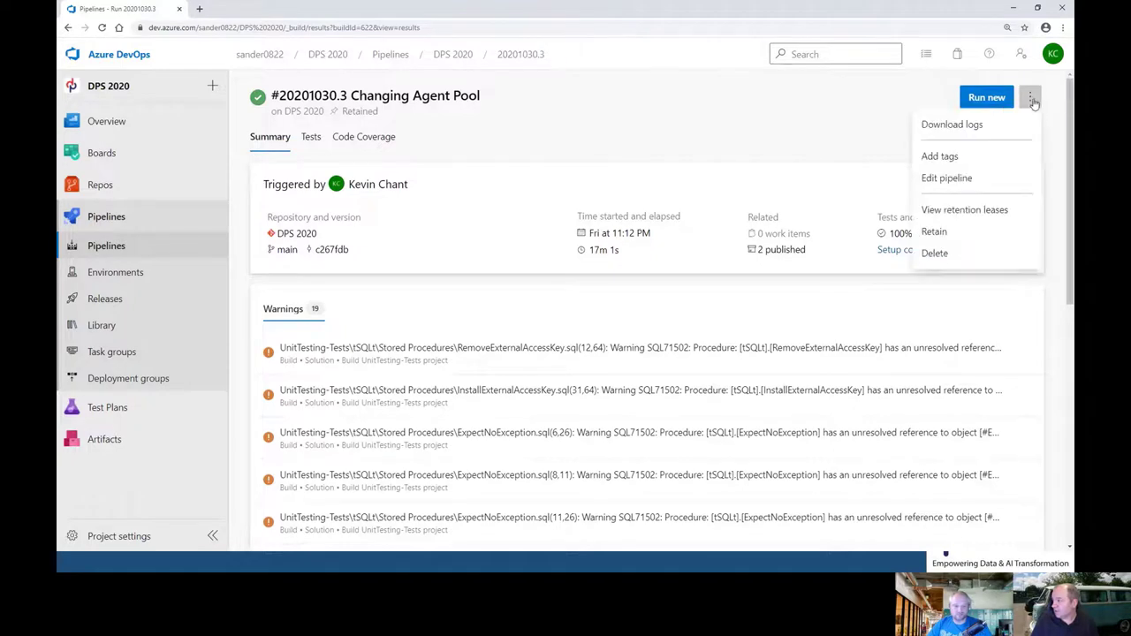
left_click(947, 181)
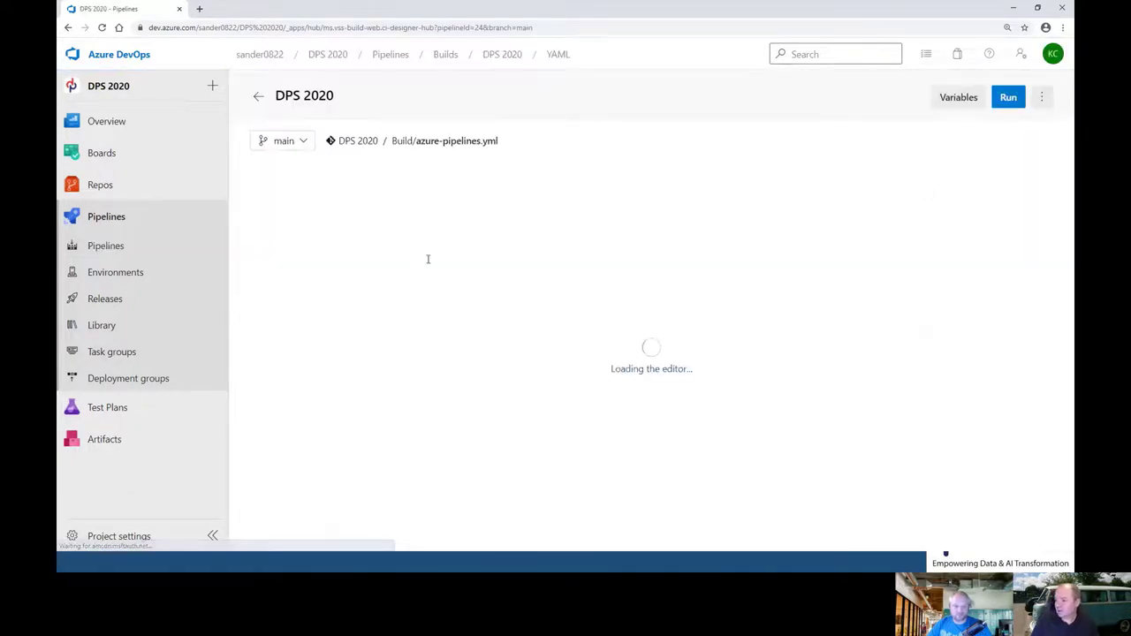
left_click(506, 309)
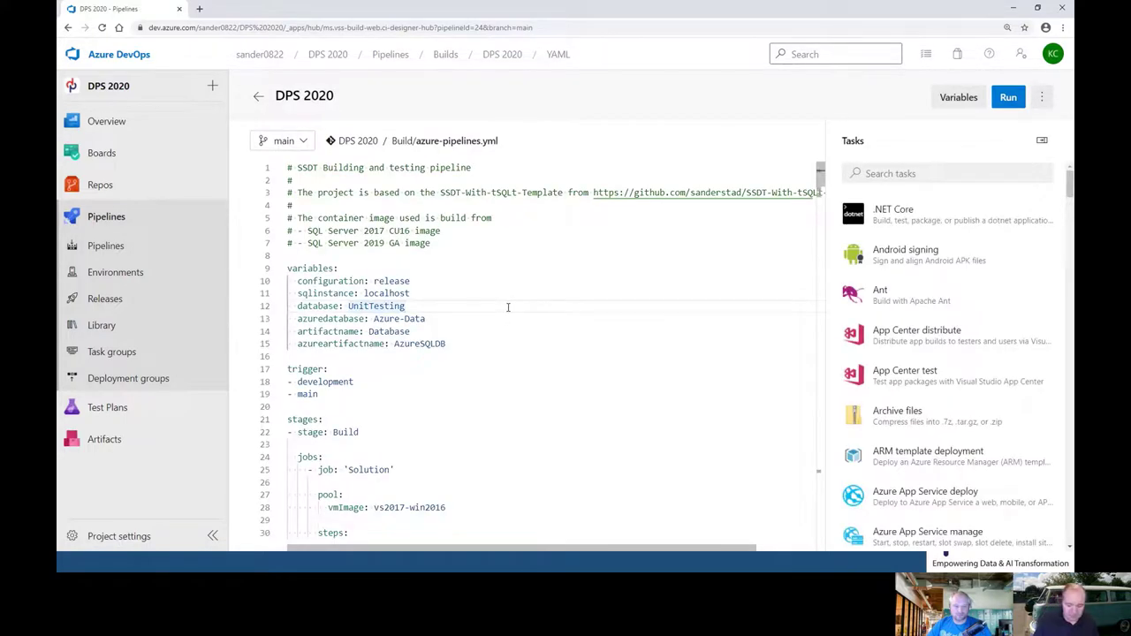
key("ctrl+f")
type("the kevin")
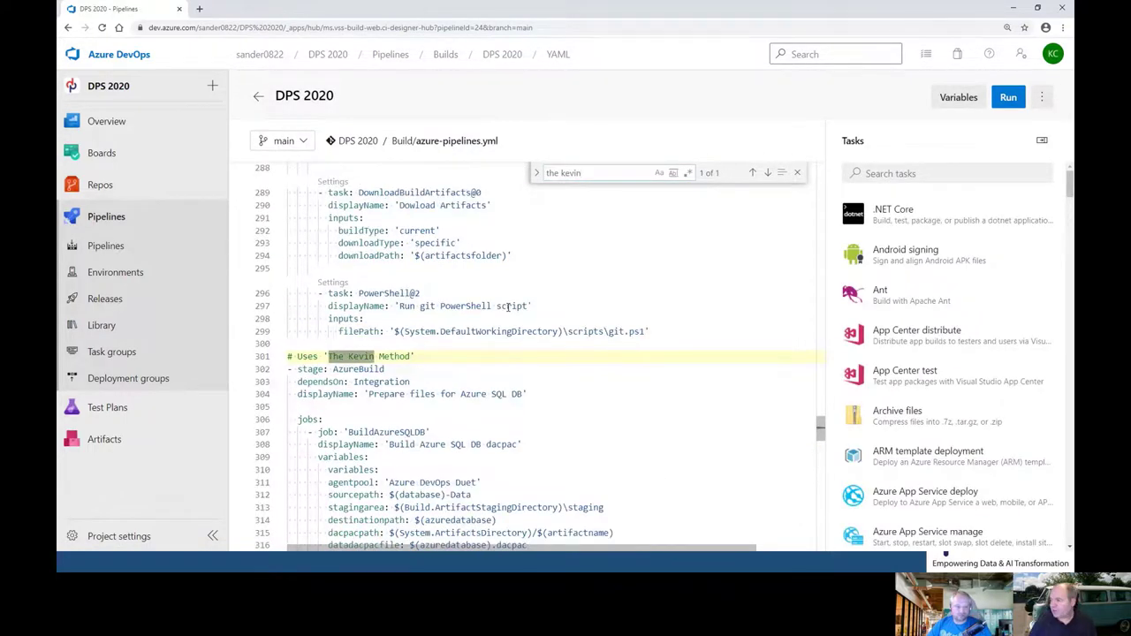
key("Escape")
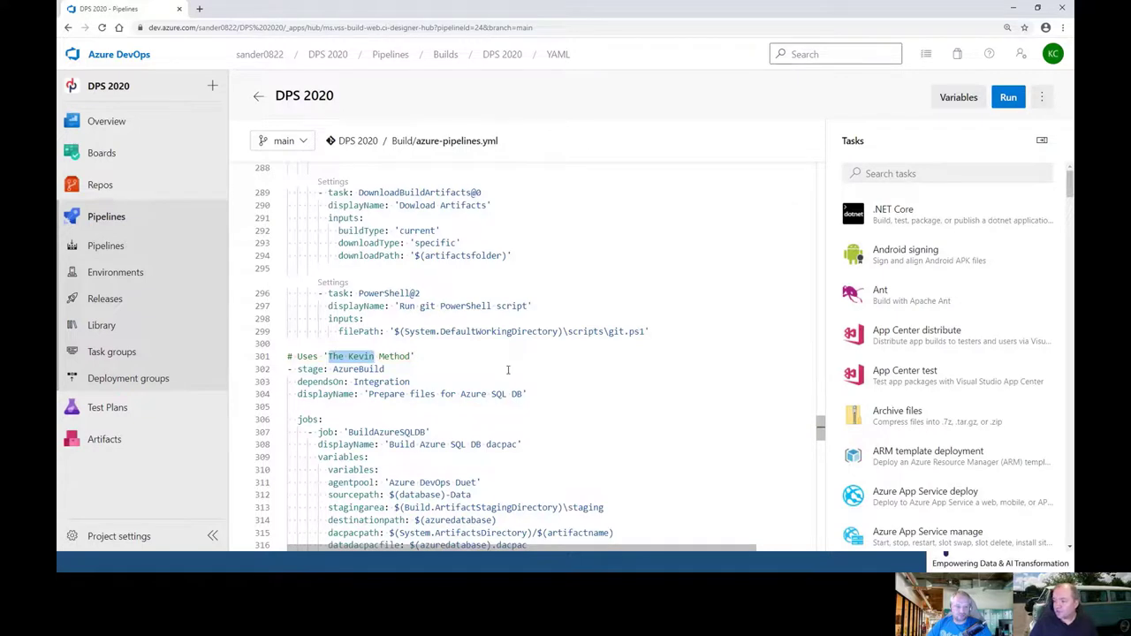
Read through the AzureBuild stage preparing Azure SQL DB files, then switch to Azure Data Studio
scroll(508, 371, "down", 1)
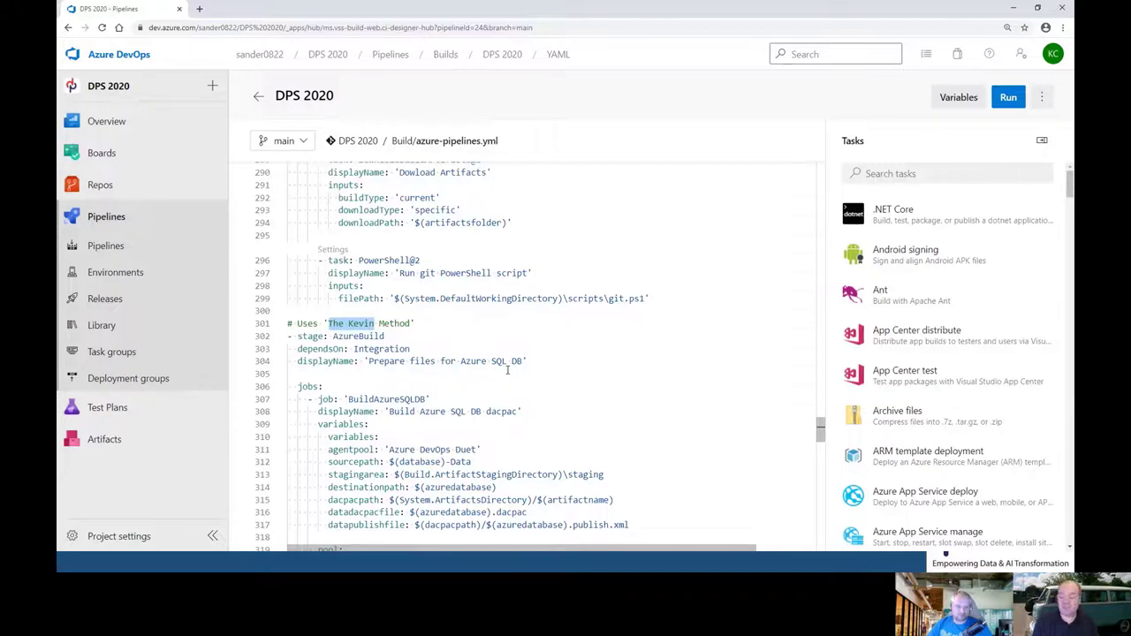
scroll(508, 370, "down", 3)
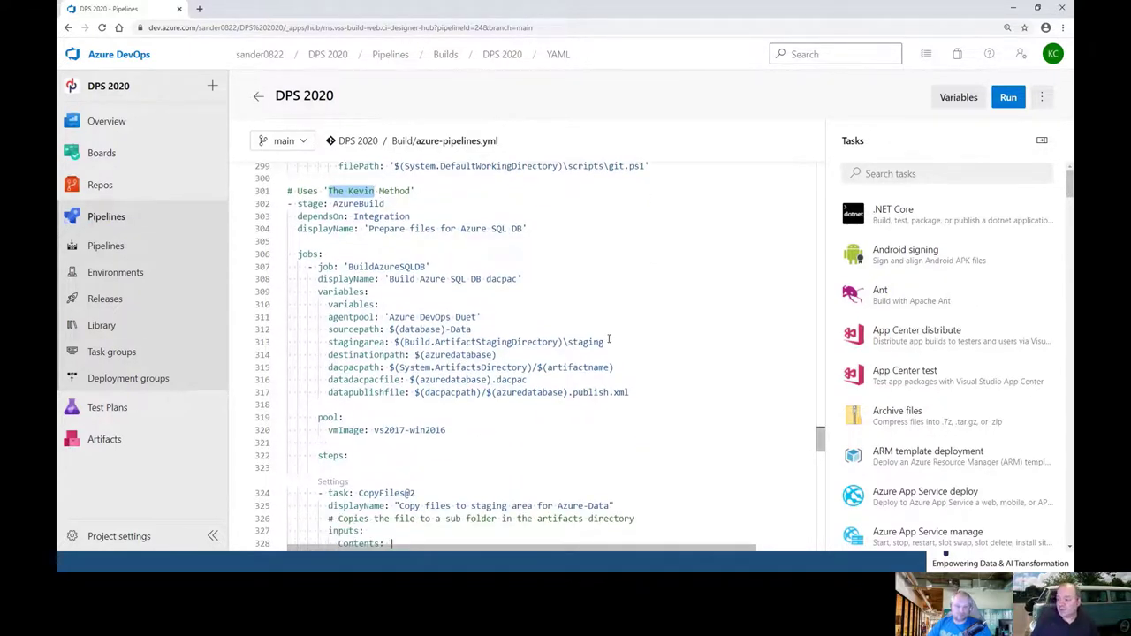
scroll(610, 340, "down", 4)
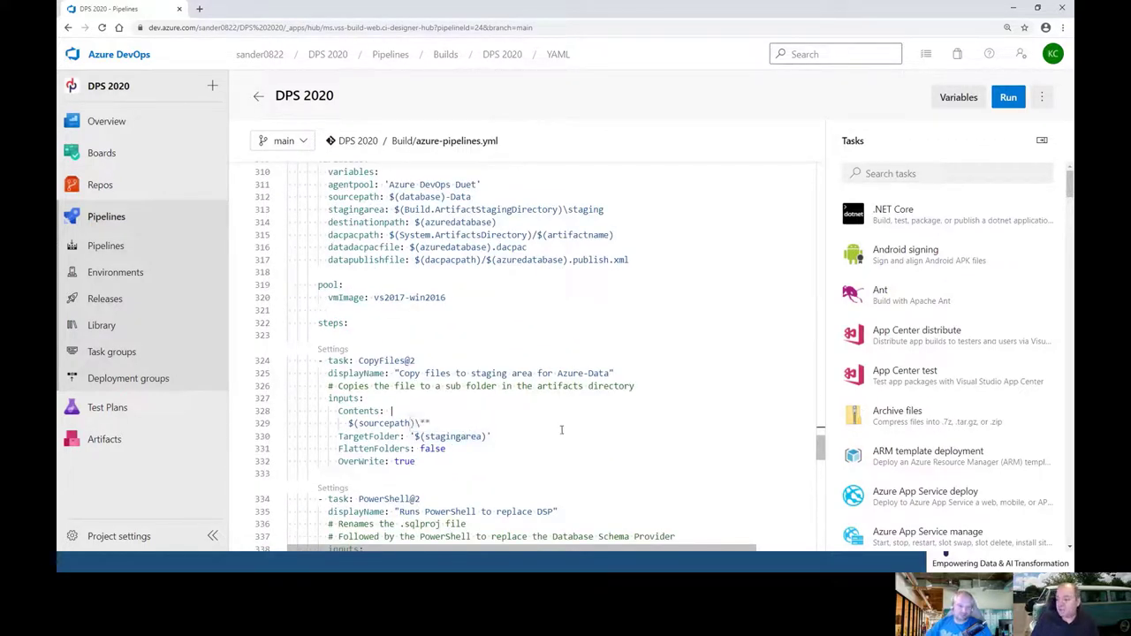
scroll(557, 429, "down", 2)
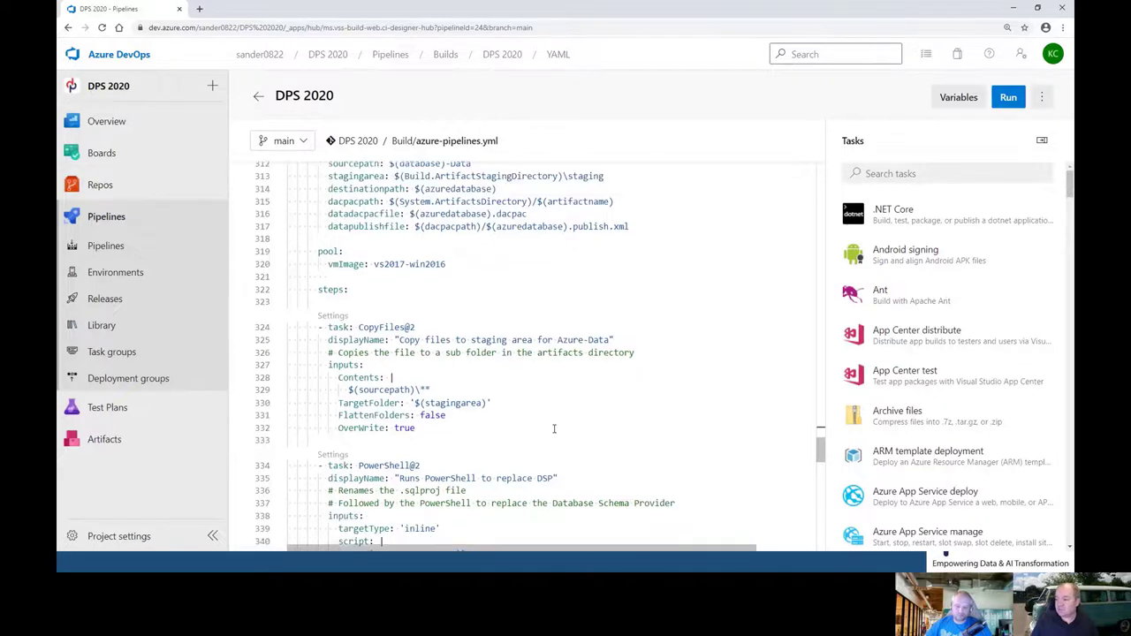
scroll(554, 428, "down", 3)
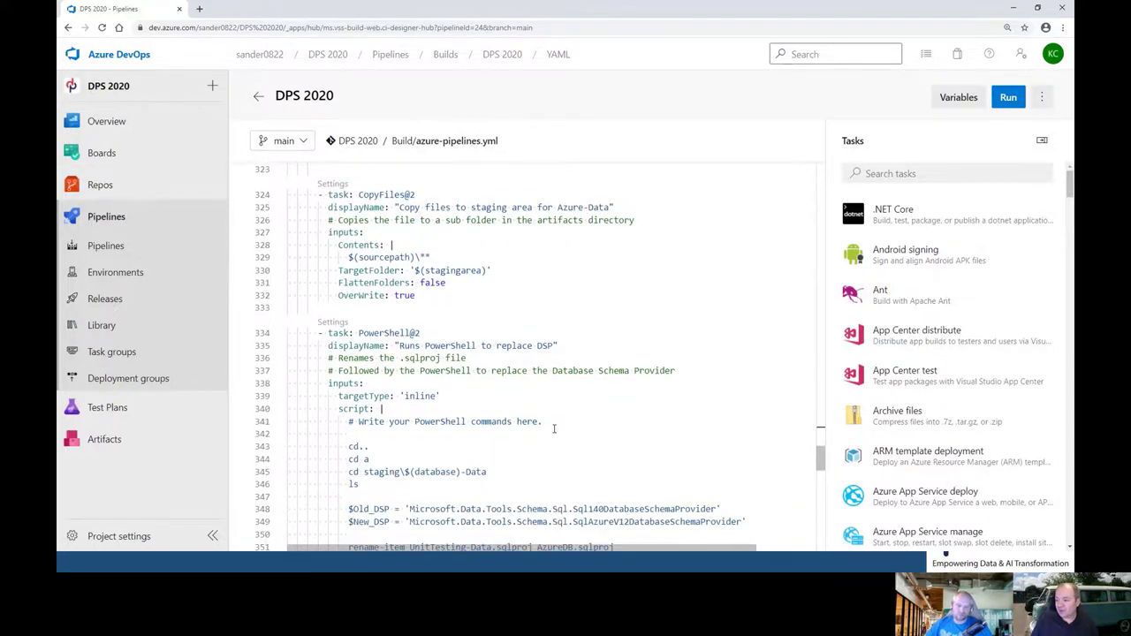
scroll(554, 428, "down", 3)
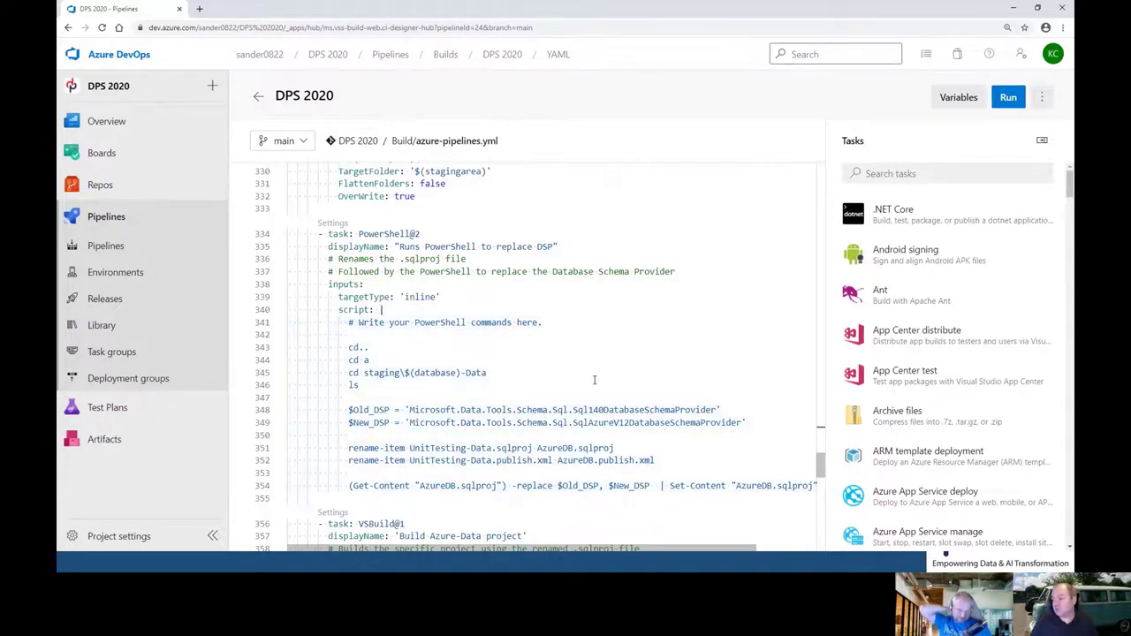
scroll(595, 380, "down", 3)
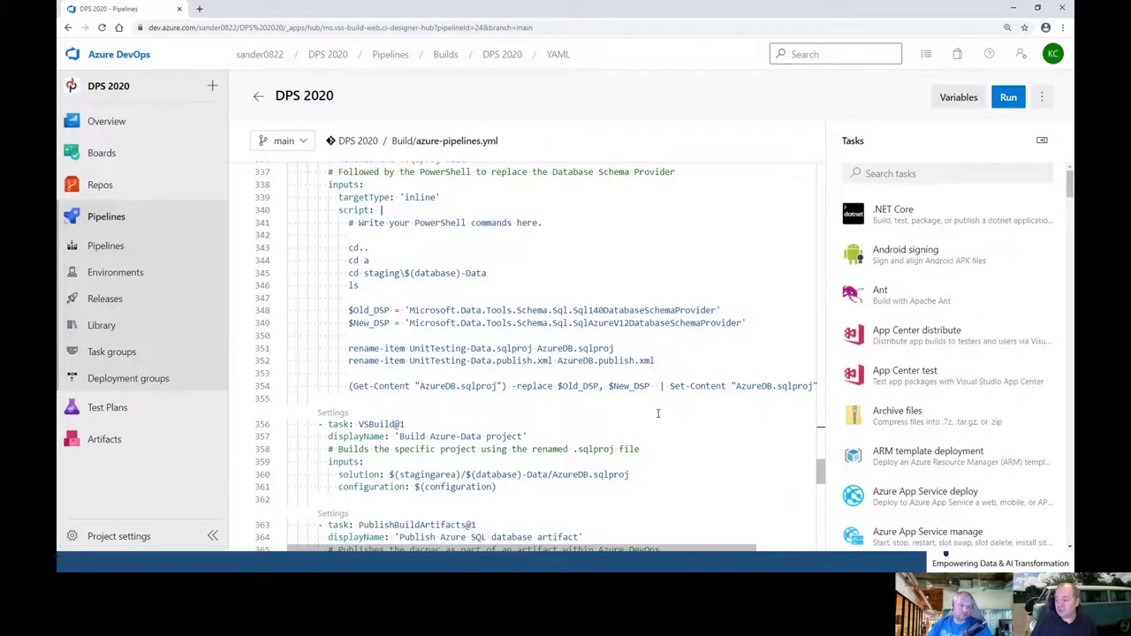
scroll(658, 413, "down", 1)
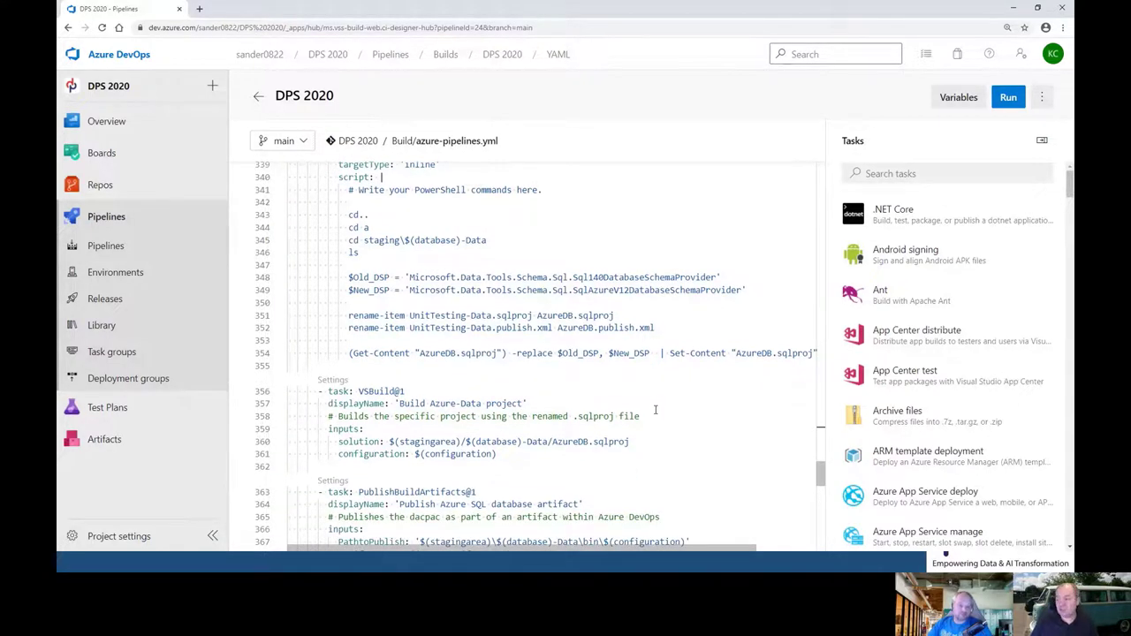
scroll(655, 410, "down", 2)
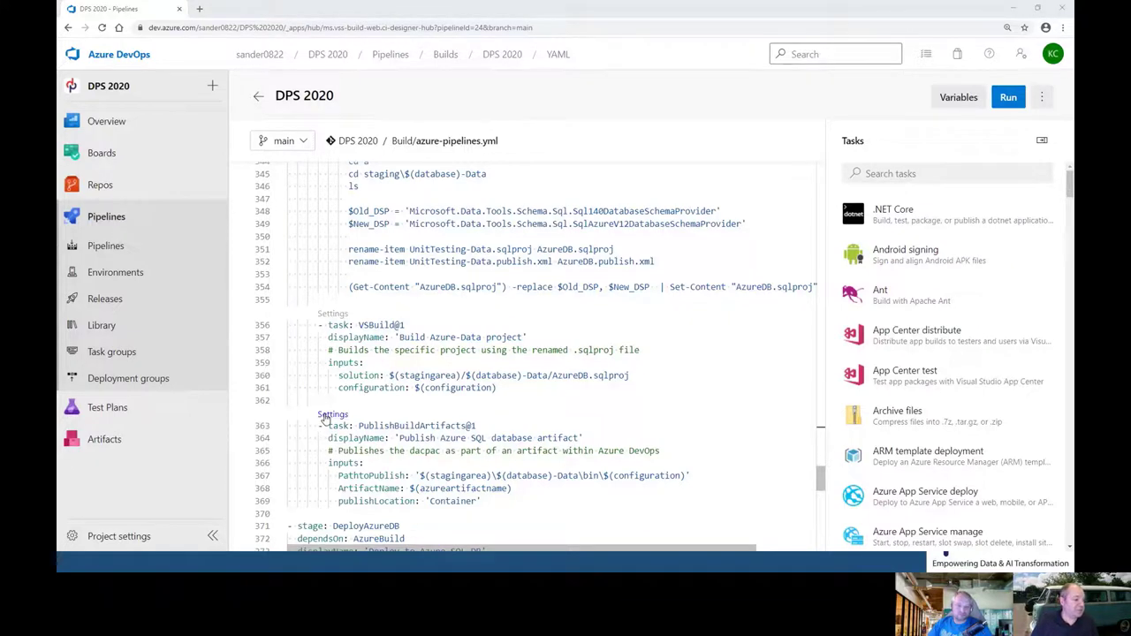
key("alt+Tab")
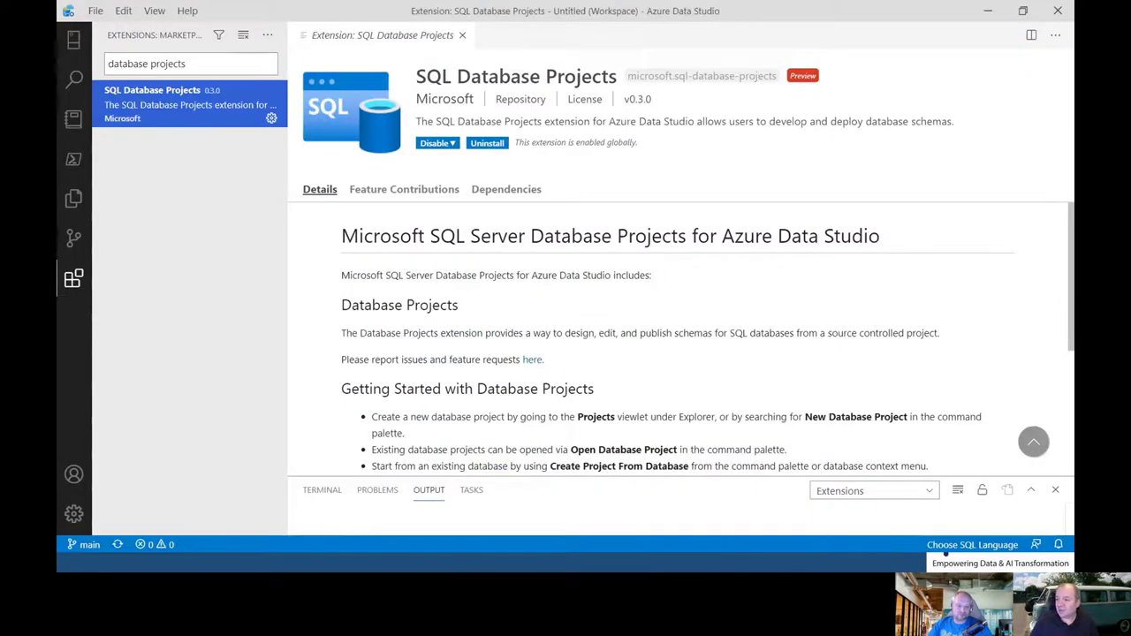
Expand localhost,1443 and refresh its databases, then connect to localhost,1444 and list DPS2020-Staging
left_click(75, 80)
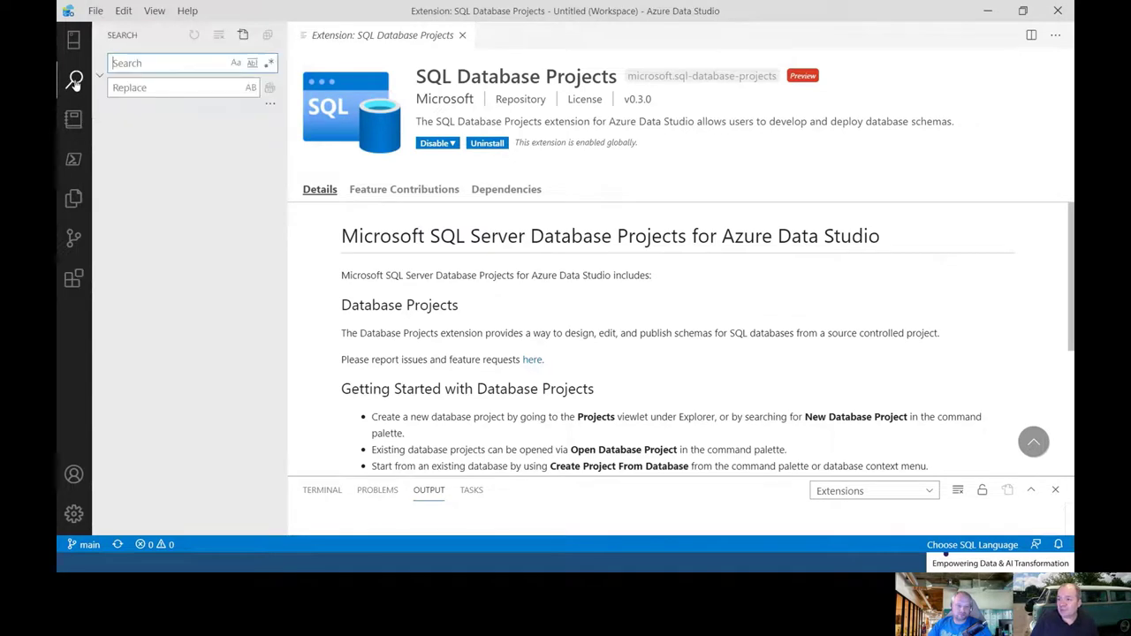
left_click(74, 200)
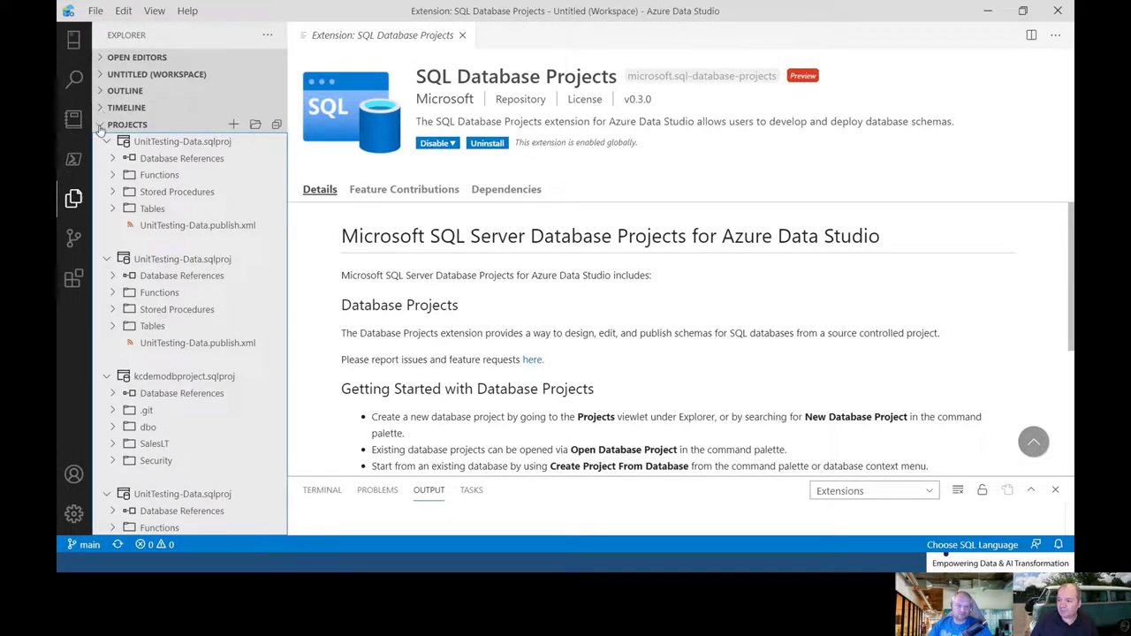
left_click(72, 44)
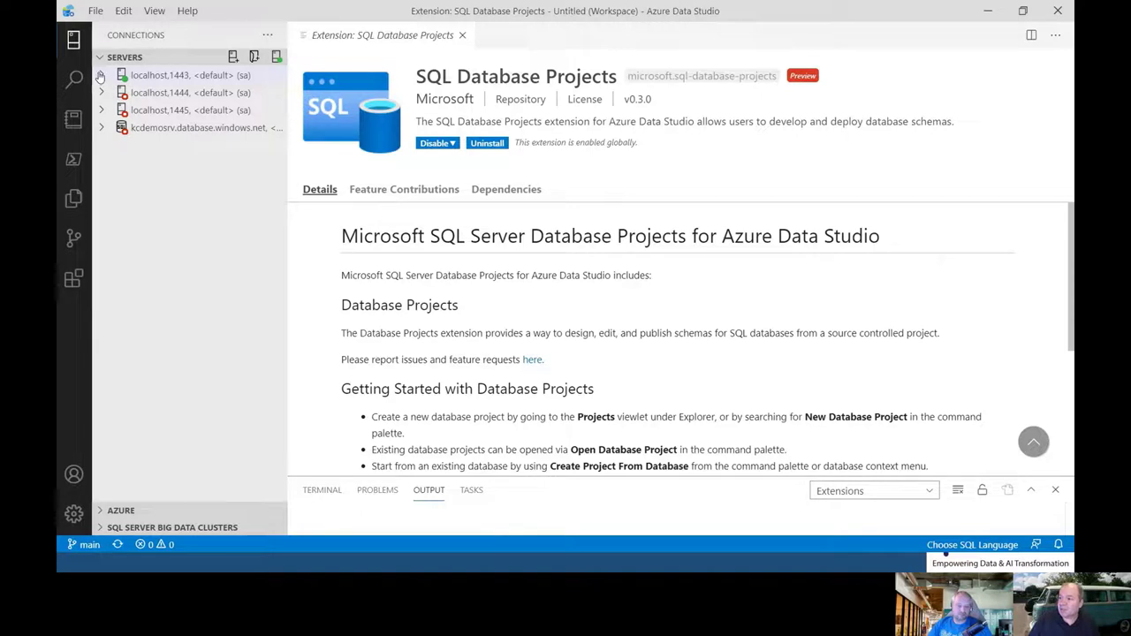
left_click(100, 76)
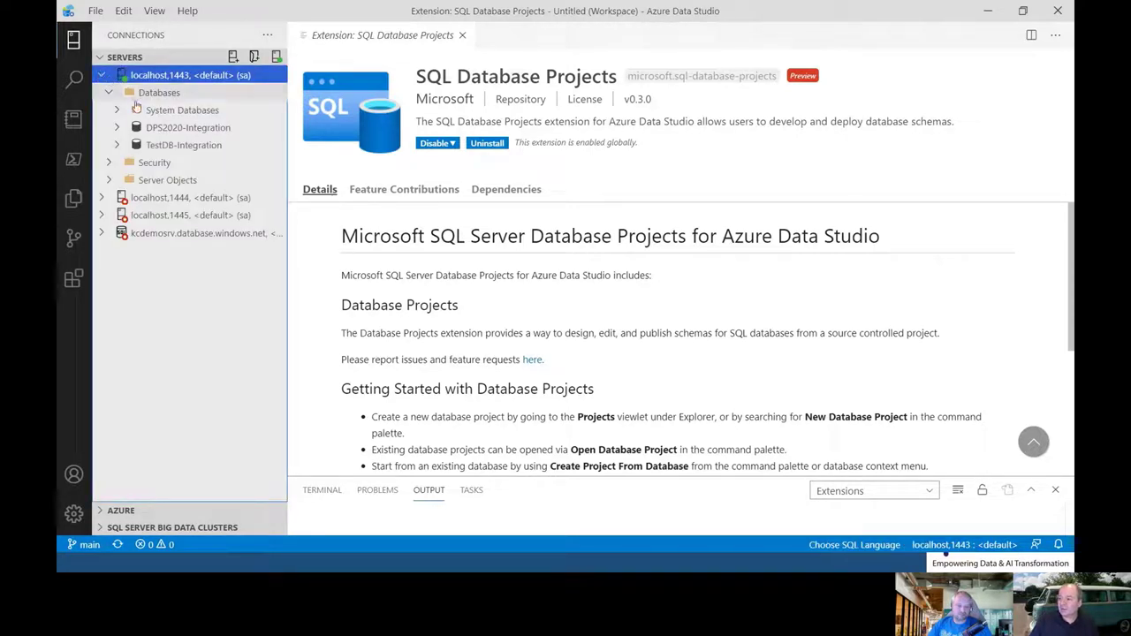
right_click(139, 93)
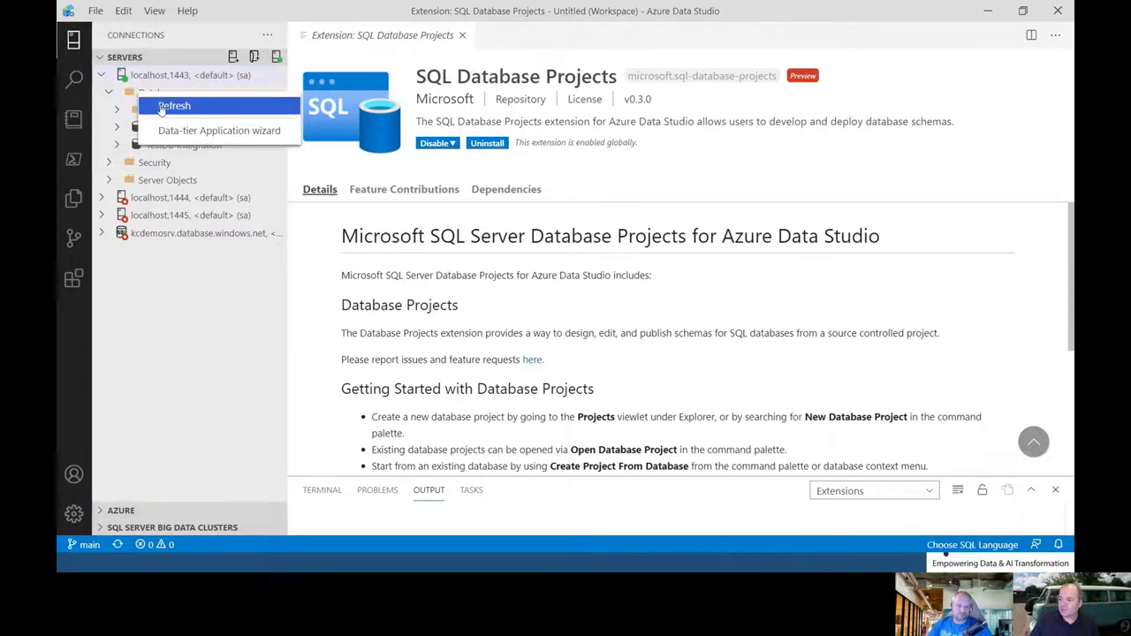
left_click(147, 106)
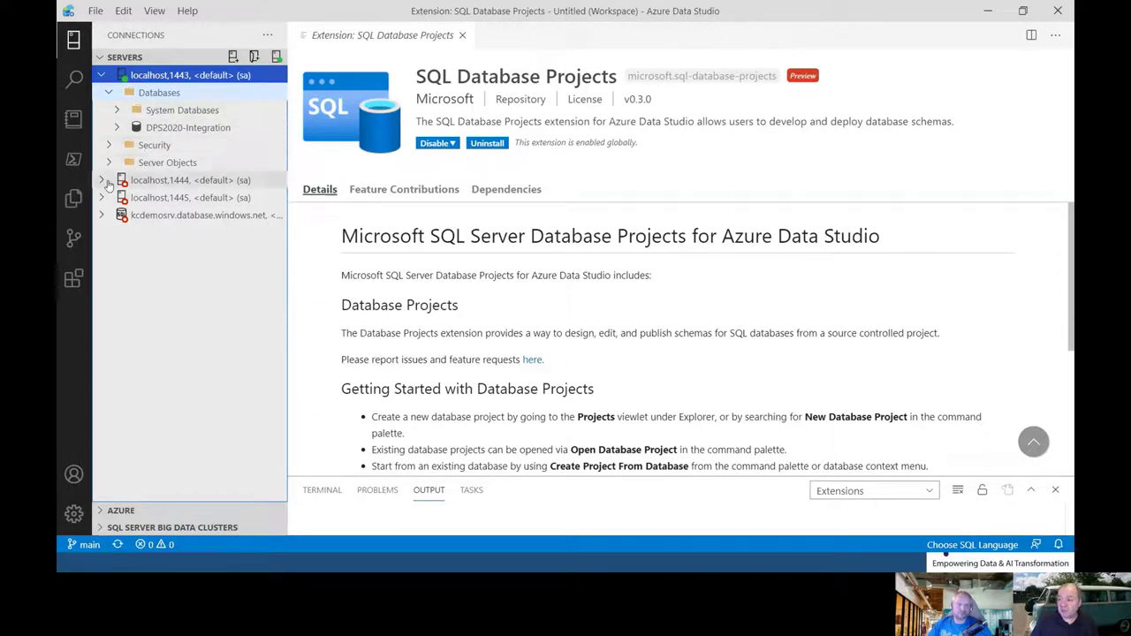
left_click(103, 181)
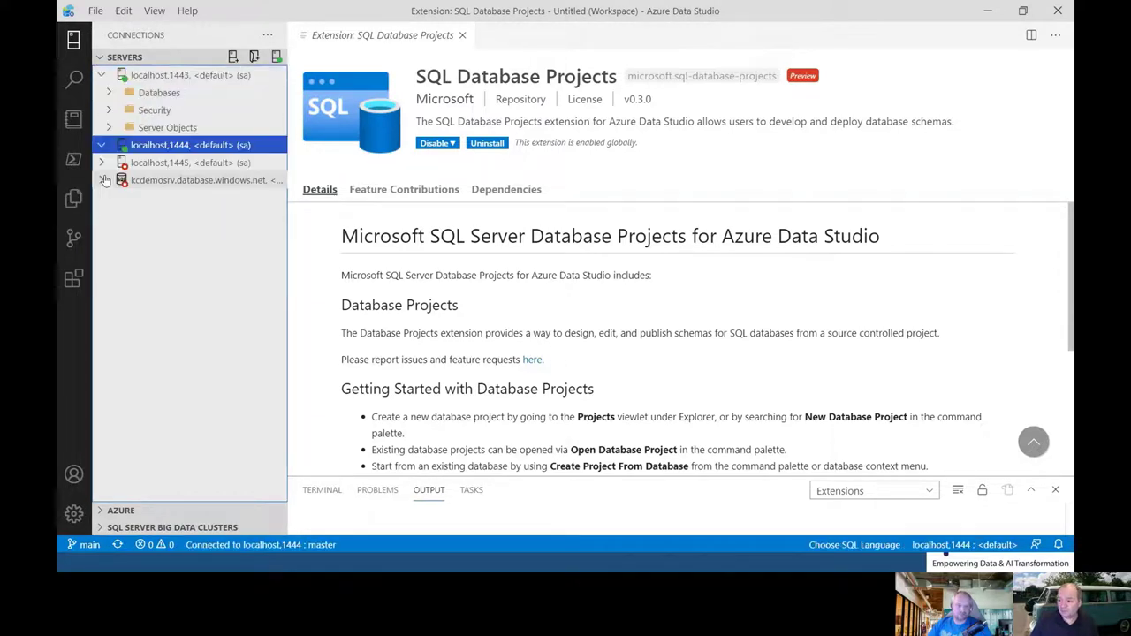
left_click(112, 166)
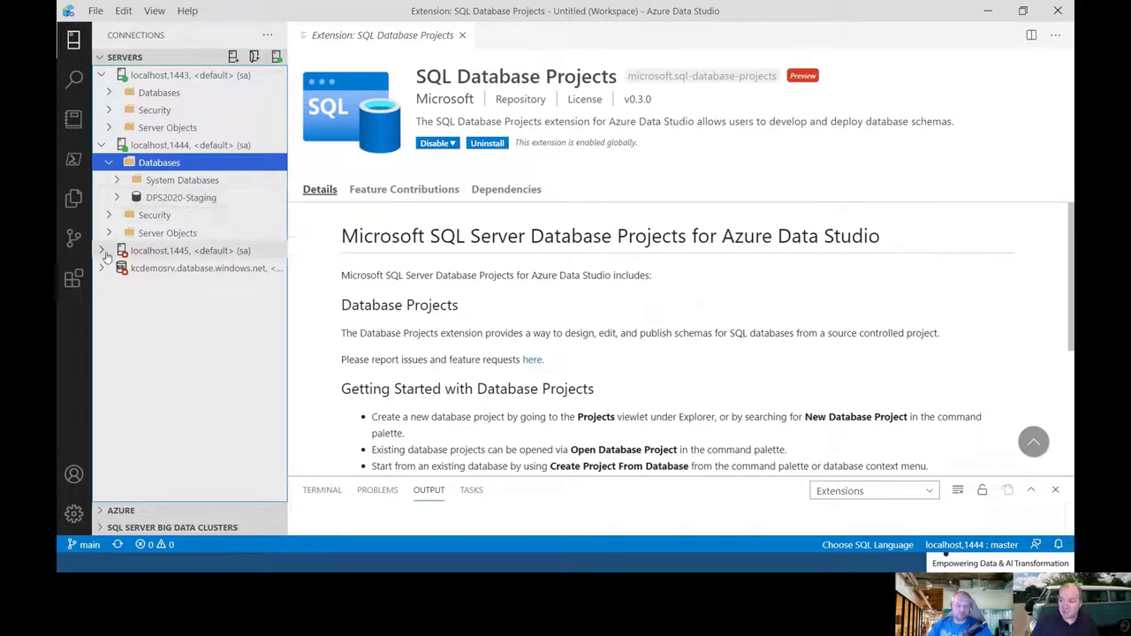
Connect to localhost,1445 with the sa password and expand its Databases folder
left_click(102, 252)
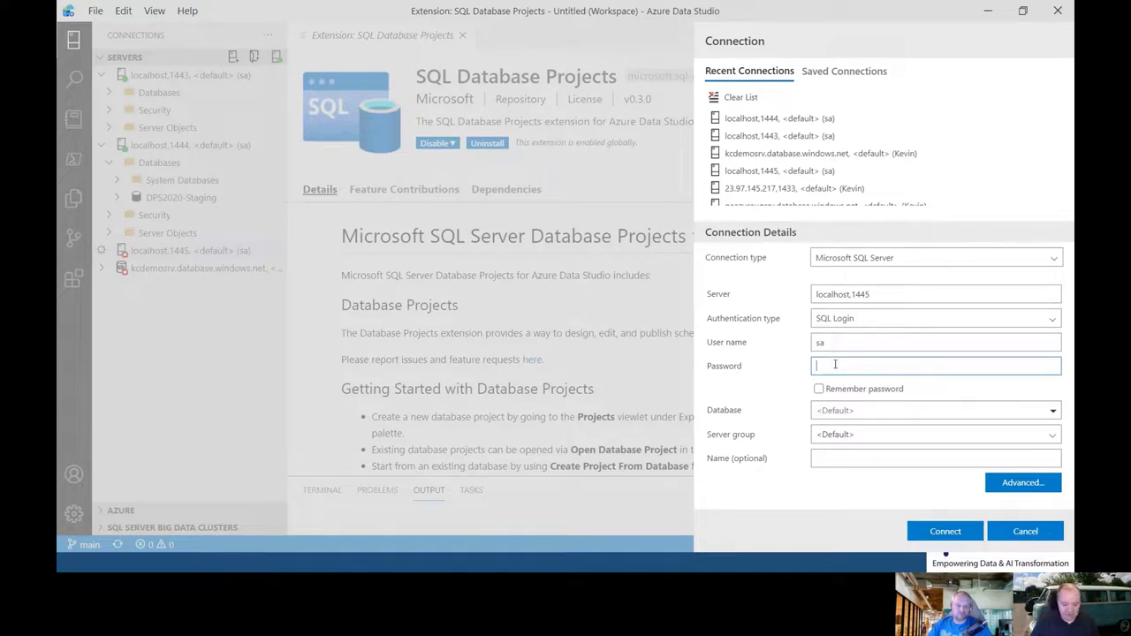
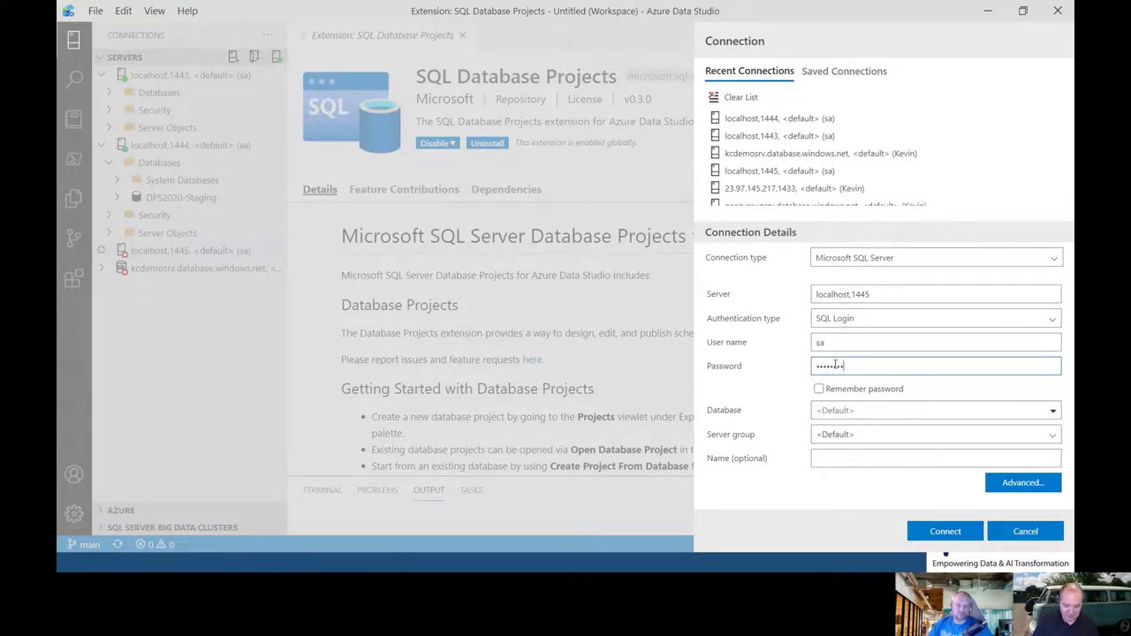
key("ctrl+a")
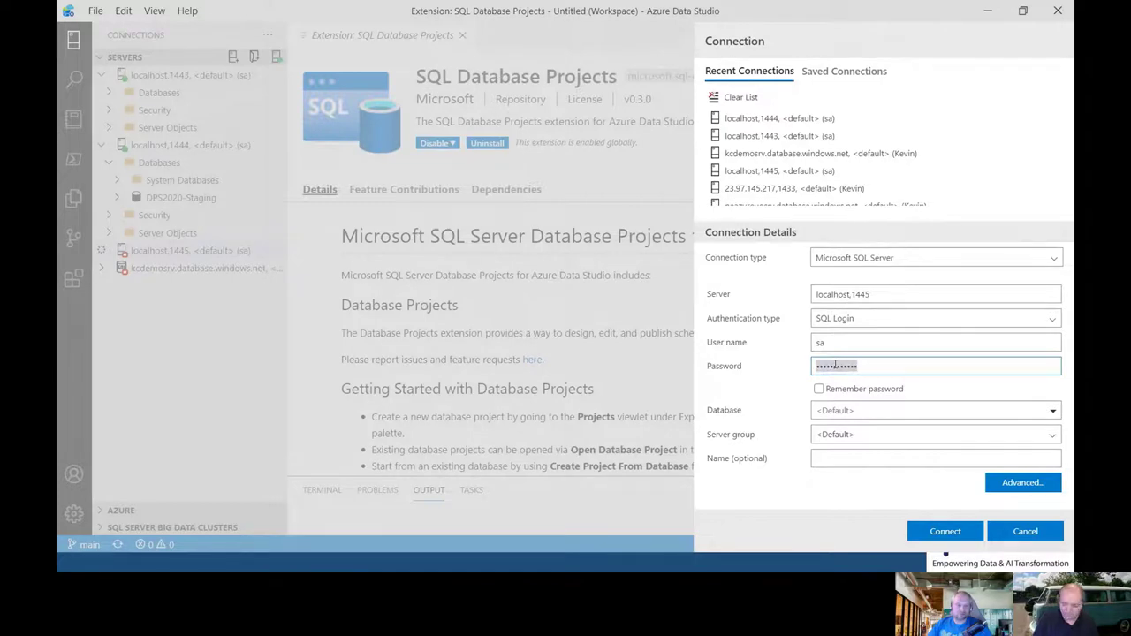
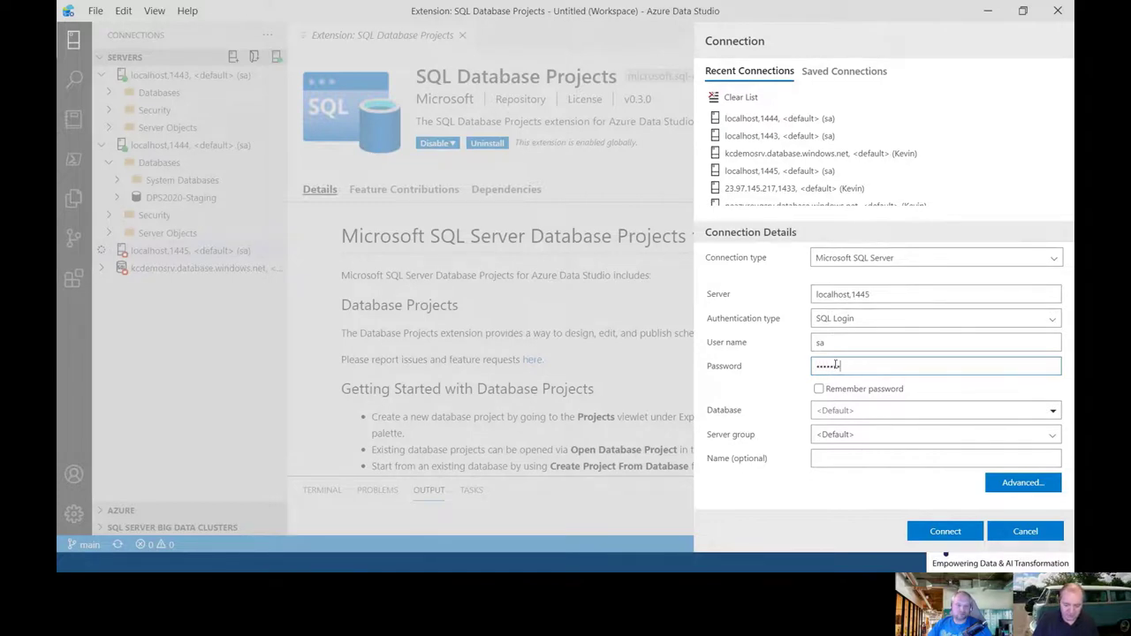
key("Return")
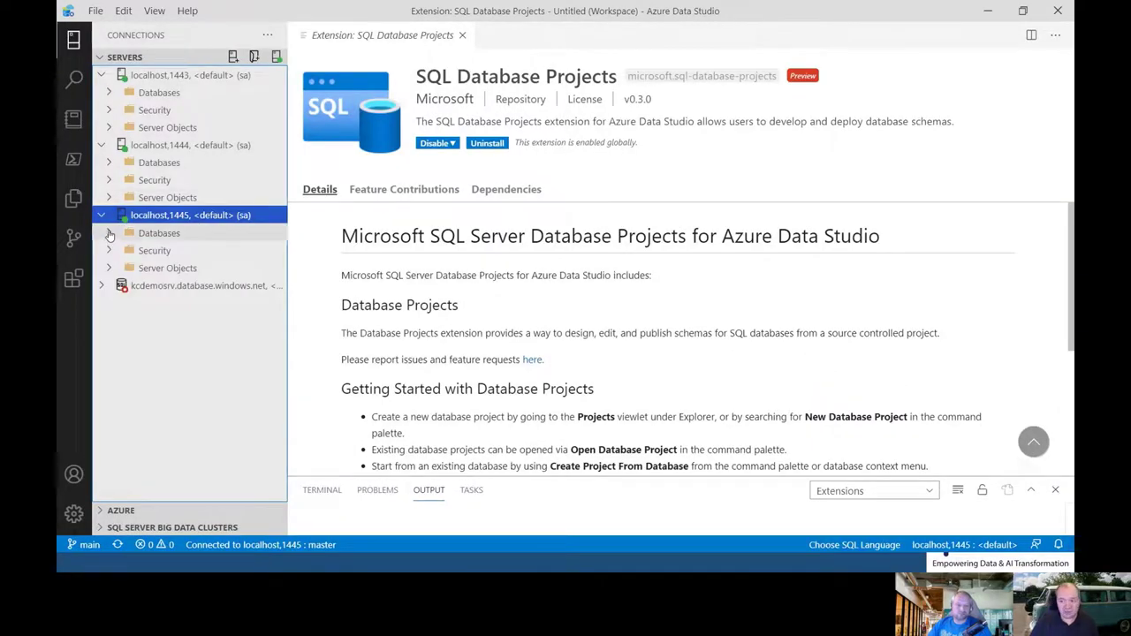
left_click(109, 234)
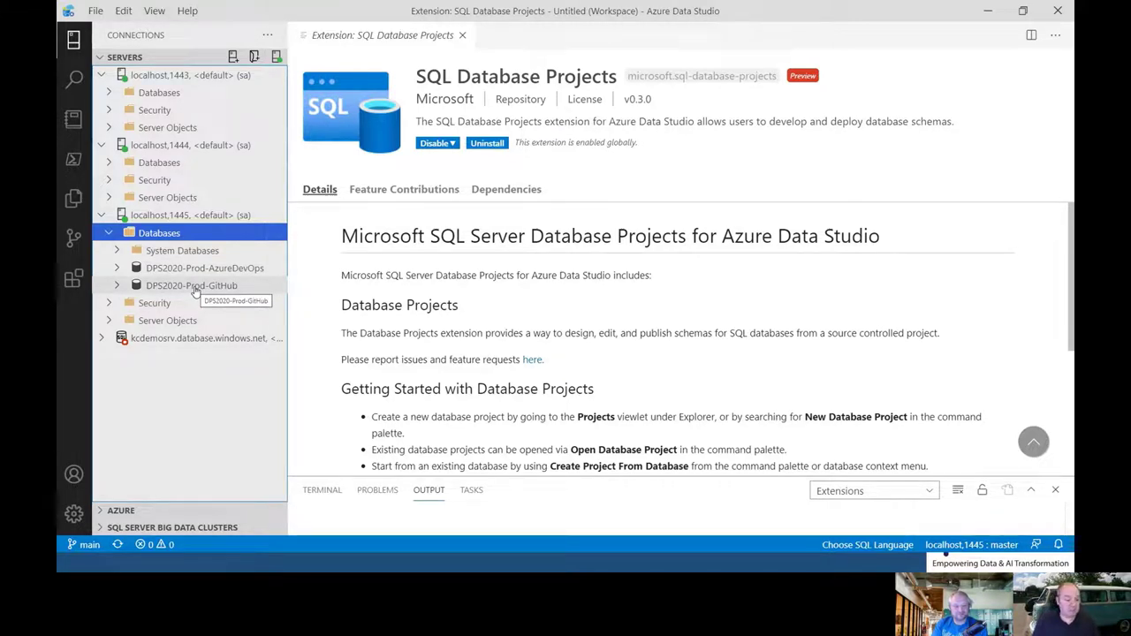
Connect to kcdemosrv.database.windows.net with its password, show Azure-Data, then return to the browser
left_click(102, 340)
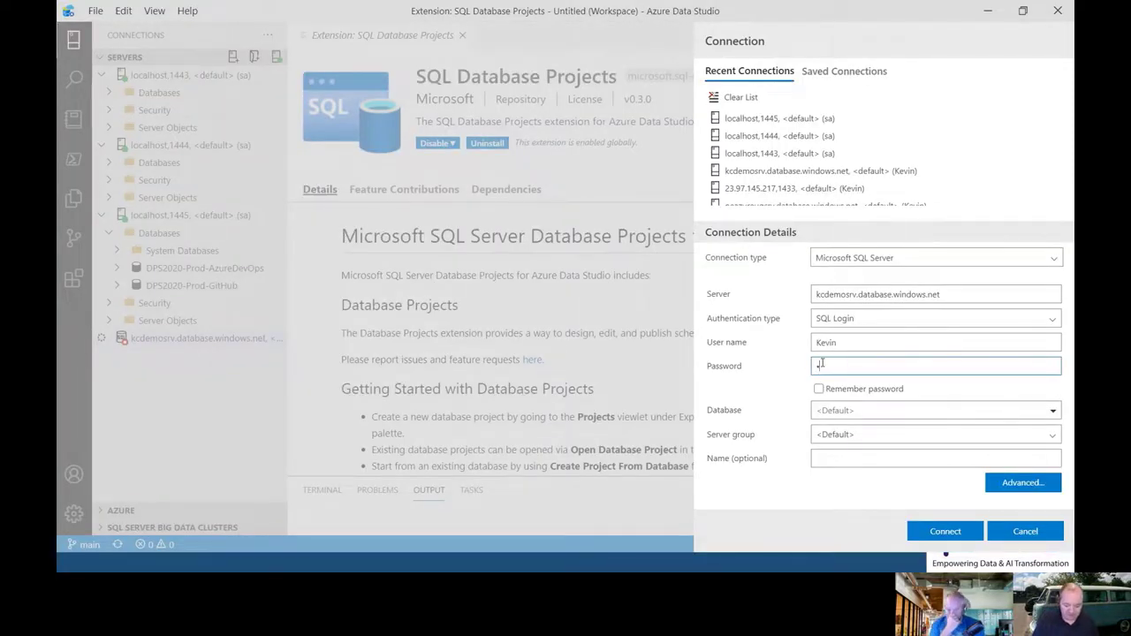
type("*****************")
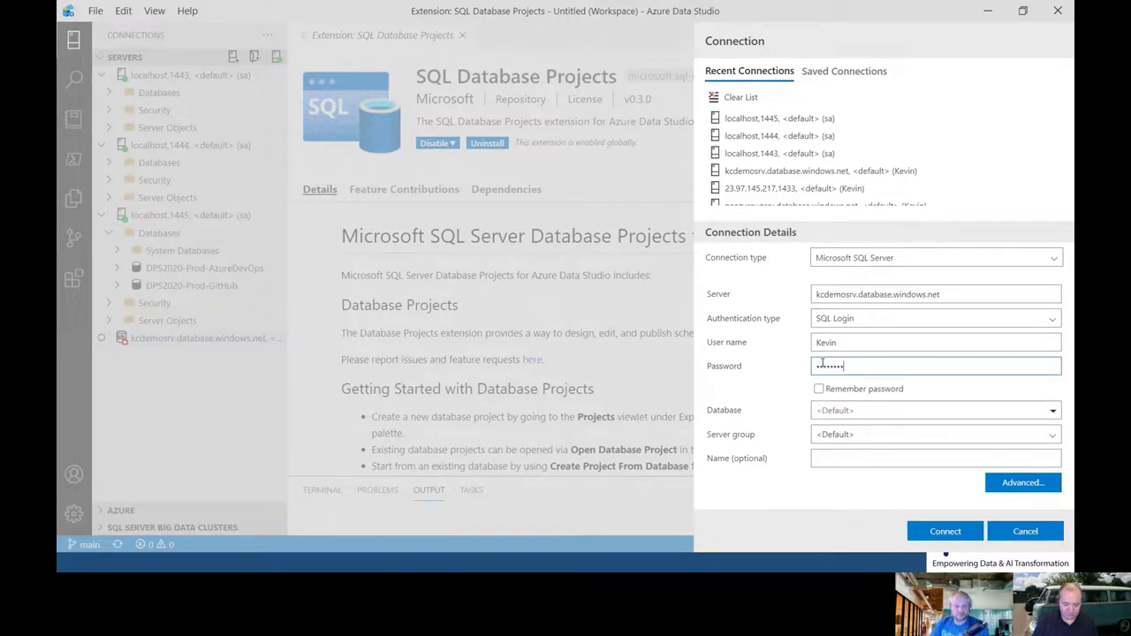
type("**")
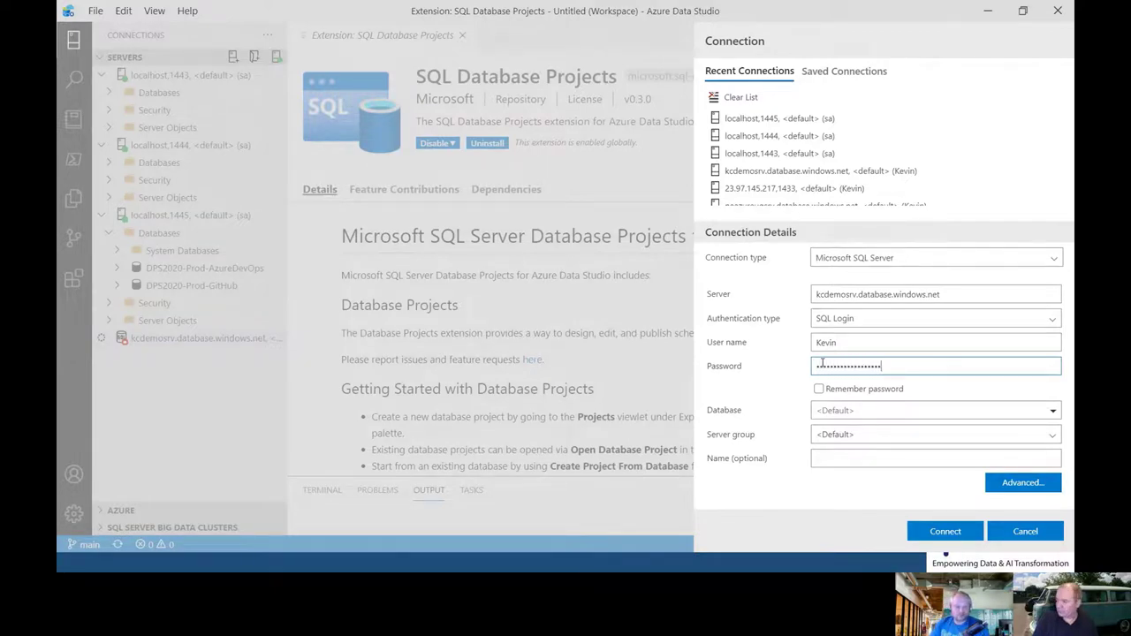
key("Return")
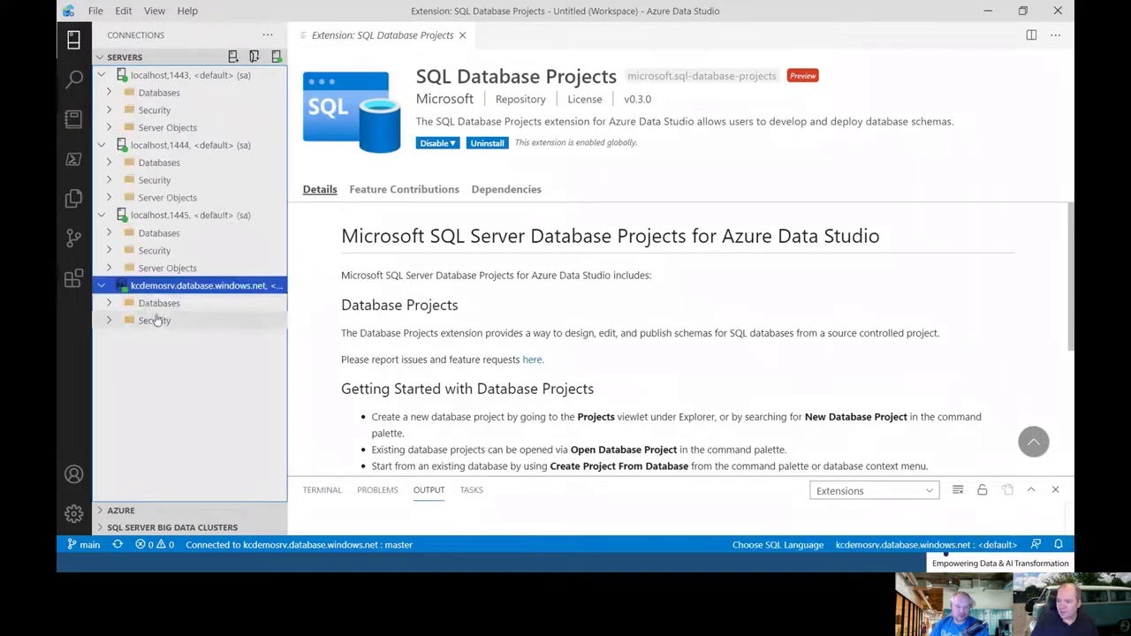
left_click(111, 303)
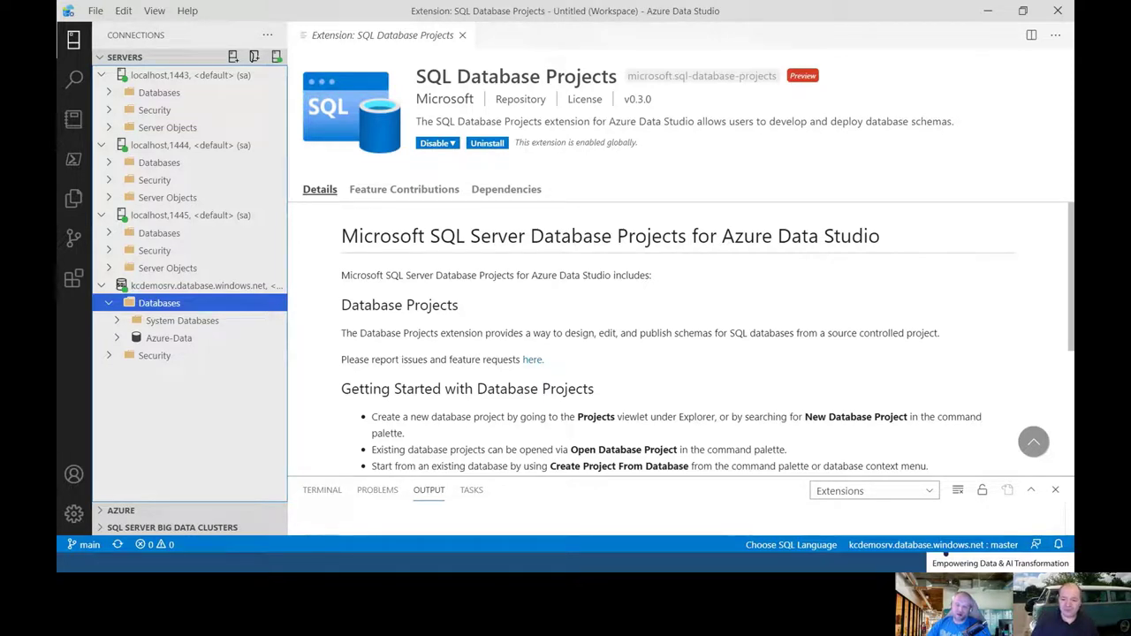
key("alt+Tab")
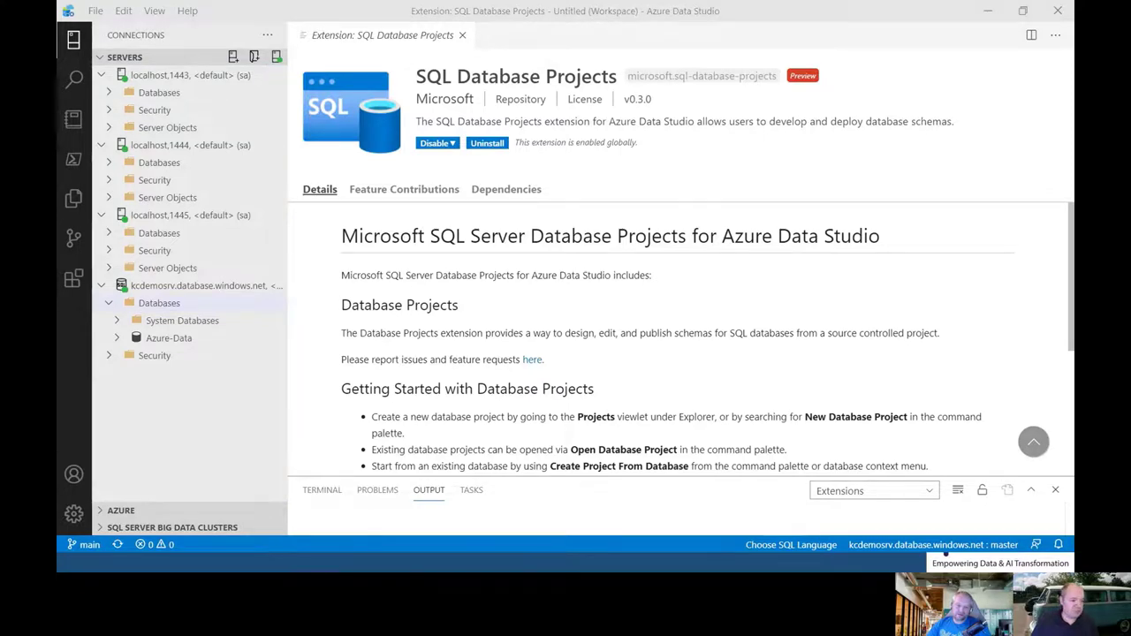
key("alt+Tab")
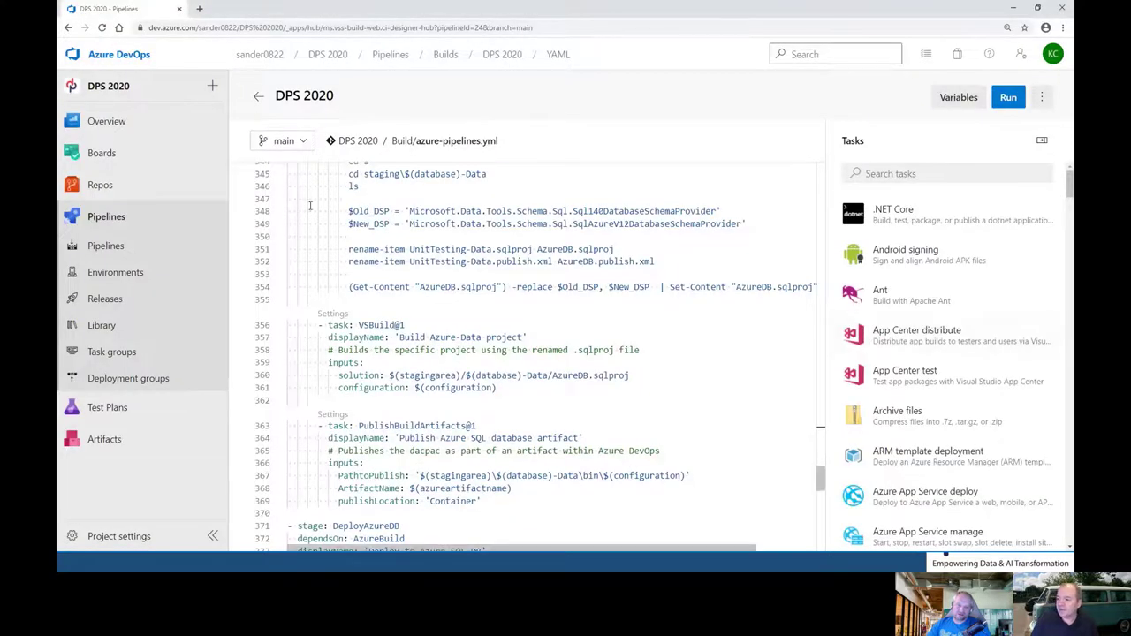
Open the DPS 2020 repository's Files view from Repos, then show the Windows desktop
left_click(100, 185)
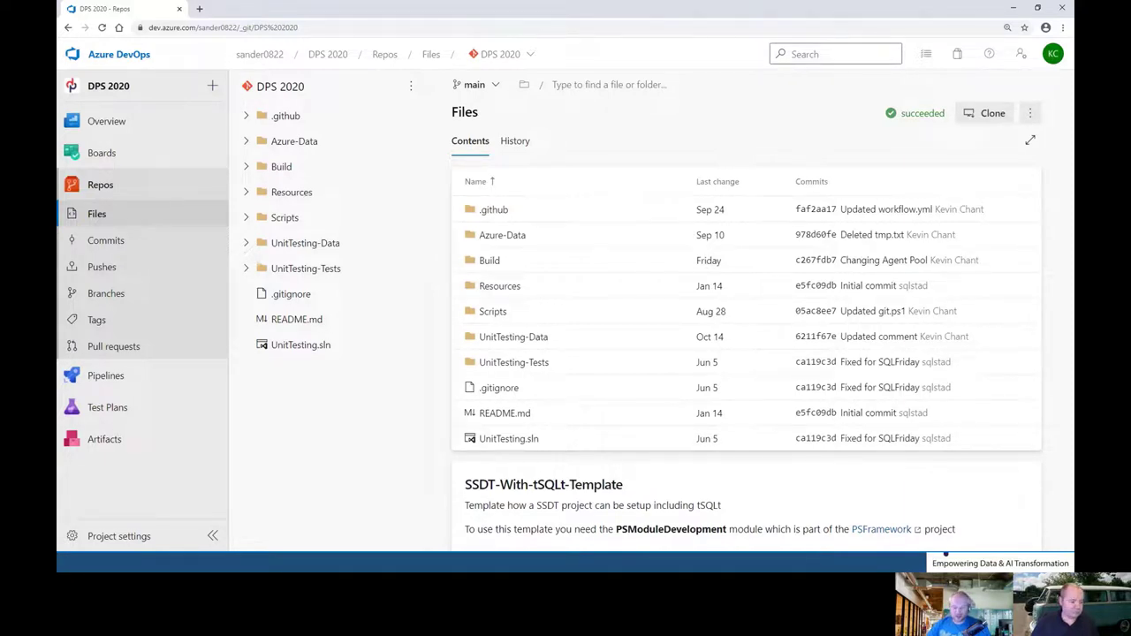
key("super+d")
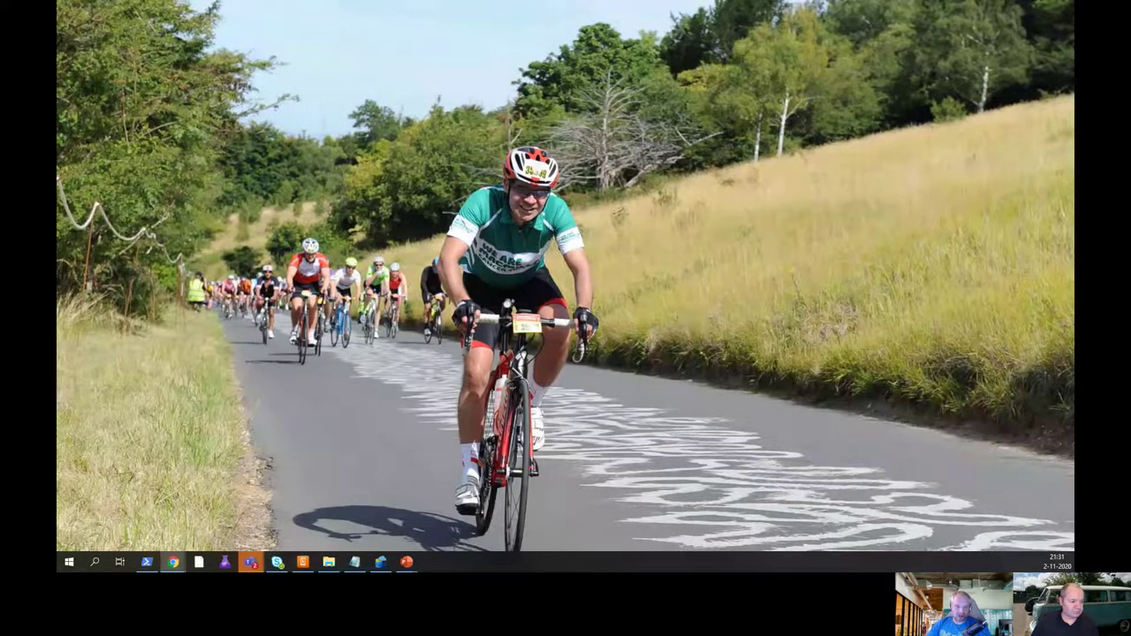
Switch from the desktop to the full-screen presentation slide showing a checklist circled by a refresh arrow
key("super+d")
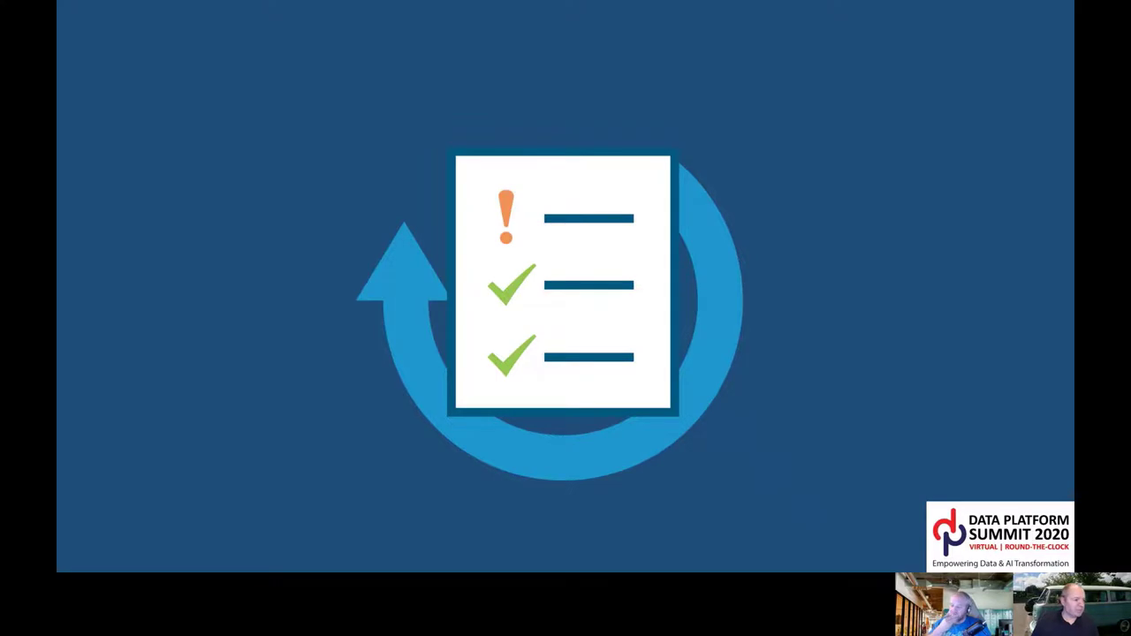
In Azure DevOps Pipelines, open DPS 2020's runs and start editing its YAML definition
key("alt+Tab")
mouse_move(115, 377)
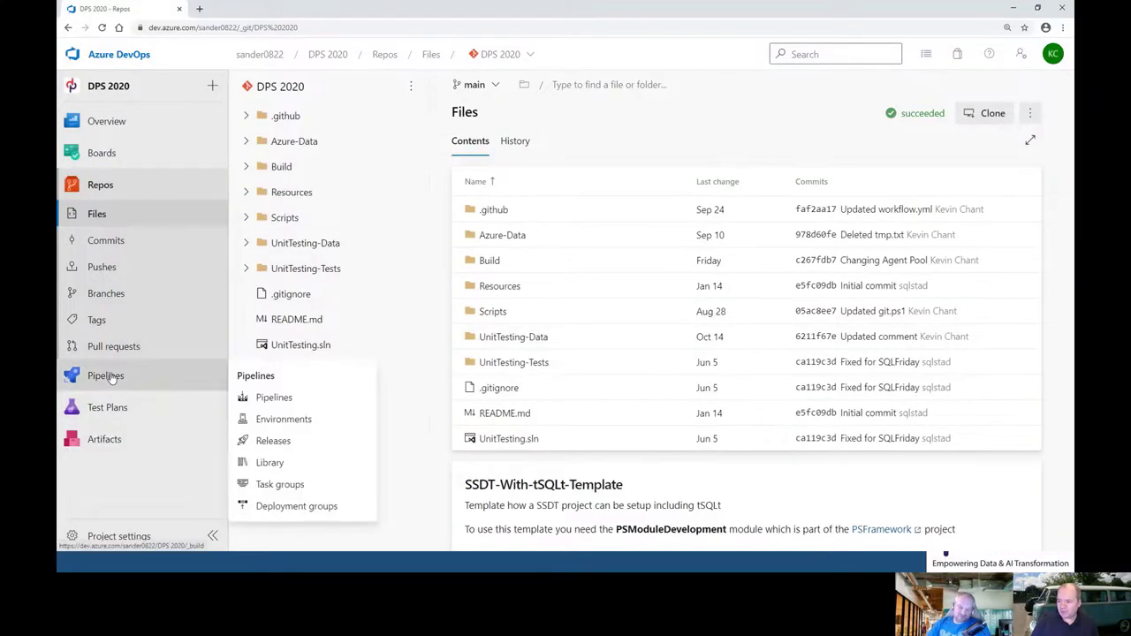
left_click(271, 397)
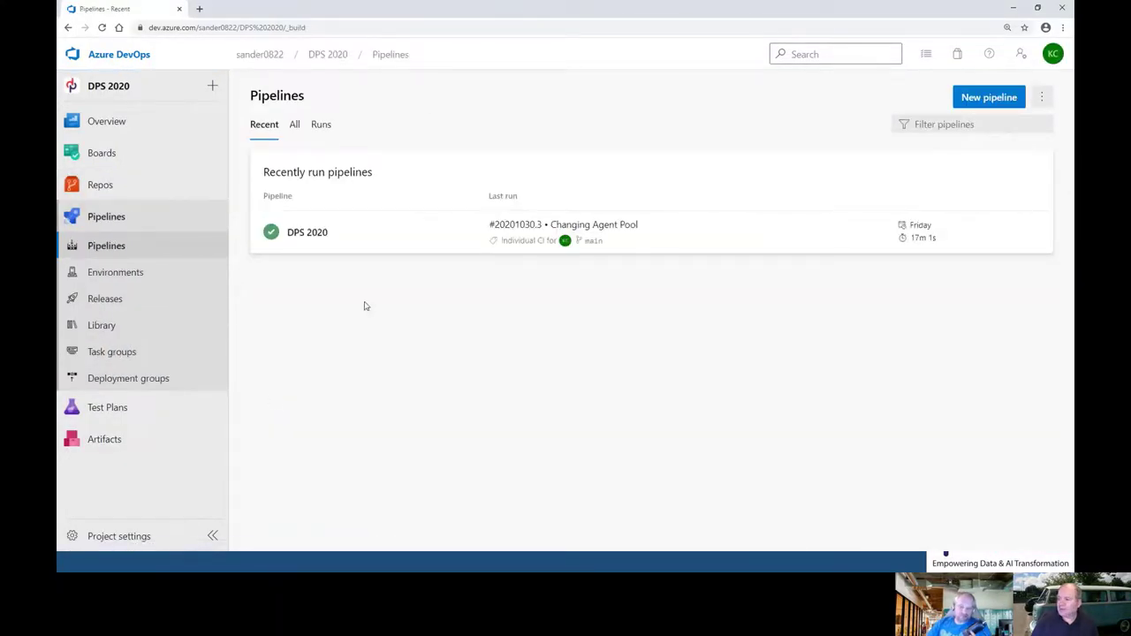
left_click(769, 240)
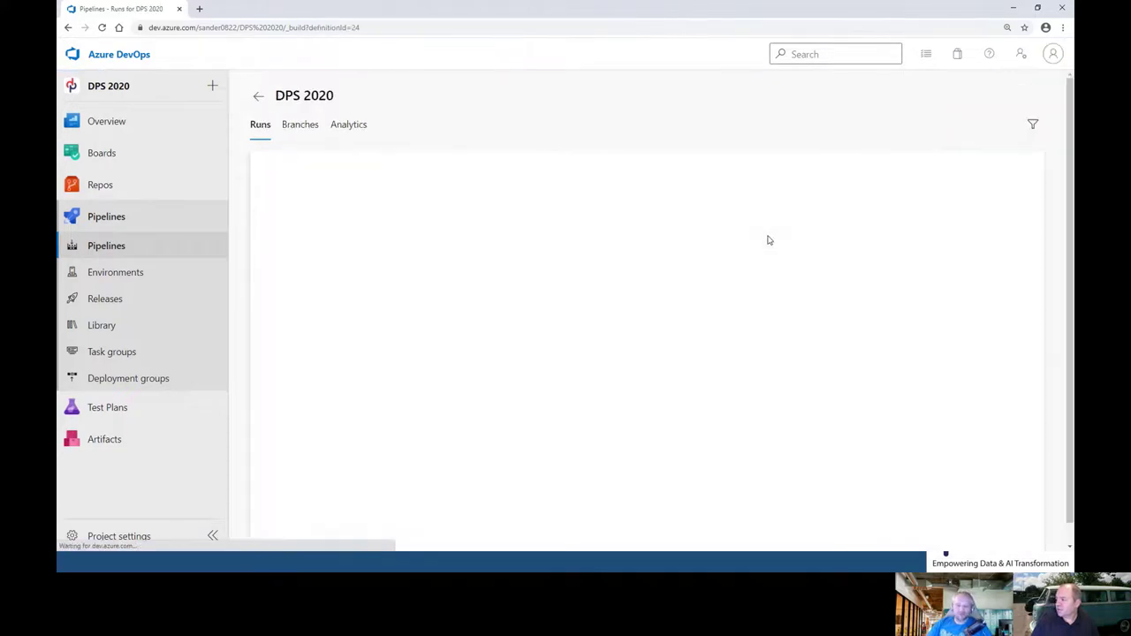
left_click(921, 99)
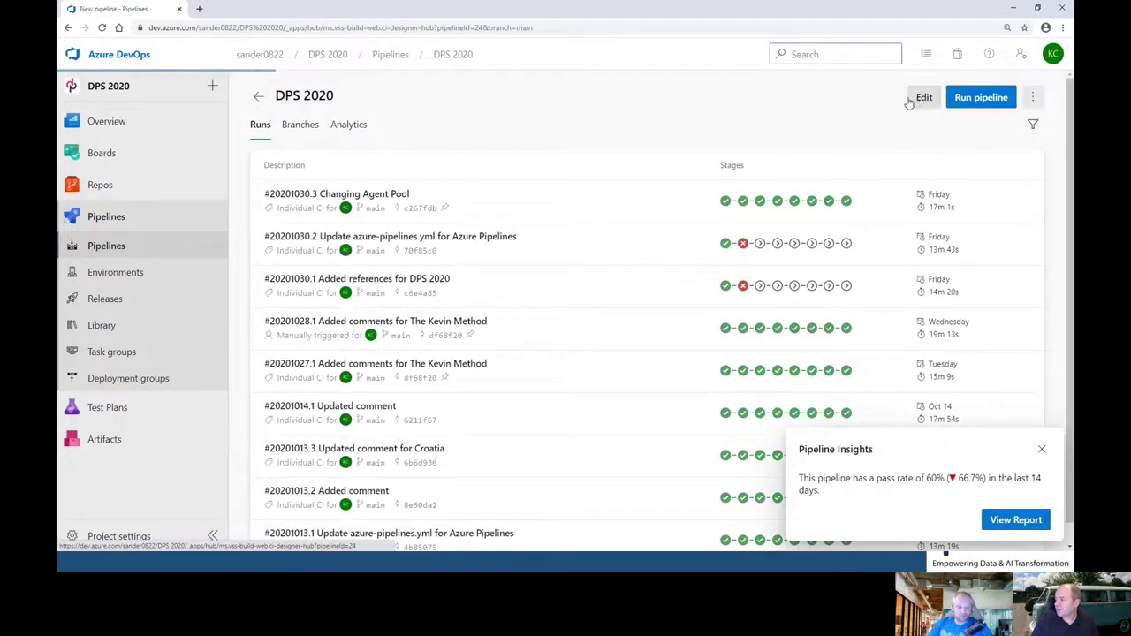